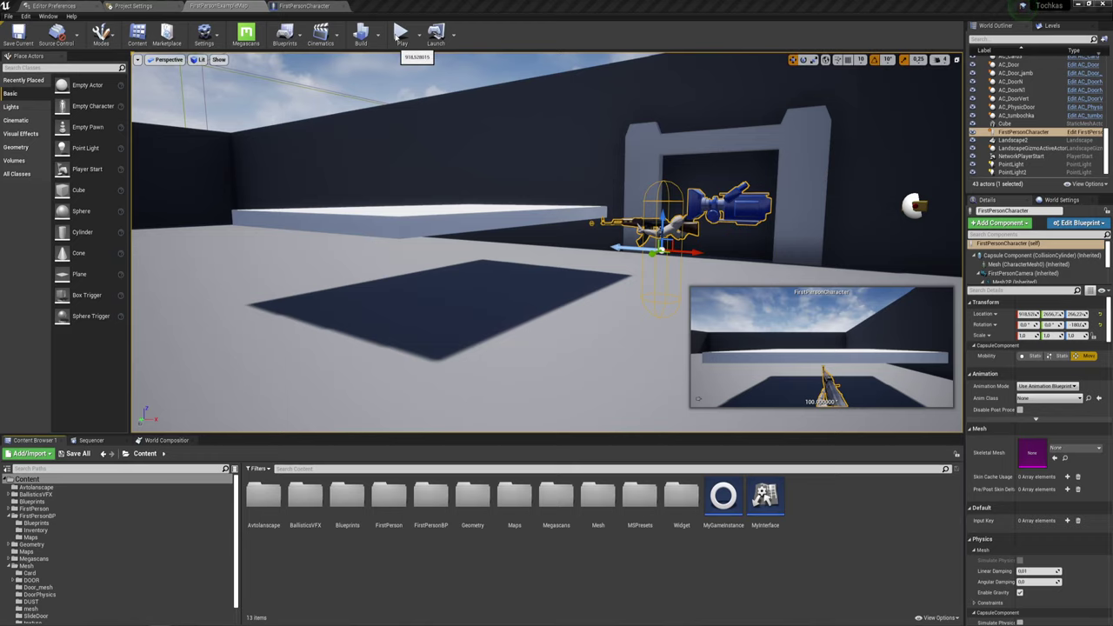
Play-test the level briefly, then stop the play session.
{"action": "left_click", "coordinate": [401, 35]}
{"action": "left_click", "coordinate": [419, 74]}
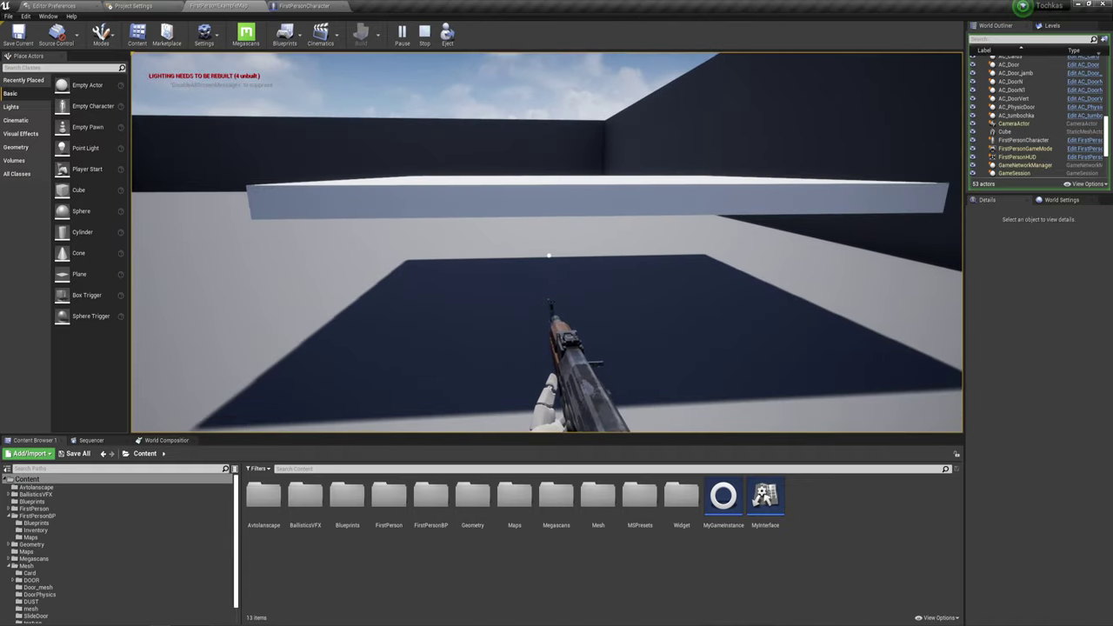
{"action": "key", "text": "Escape"}
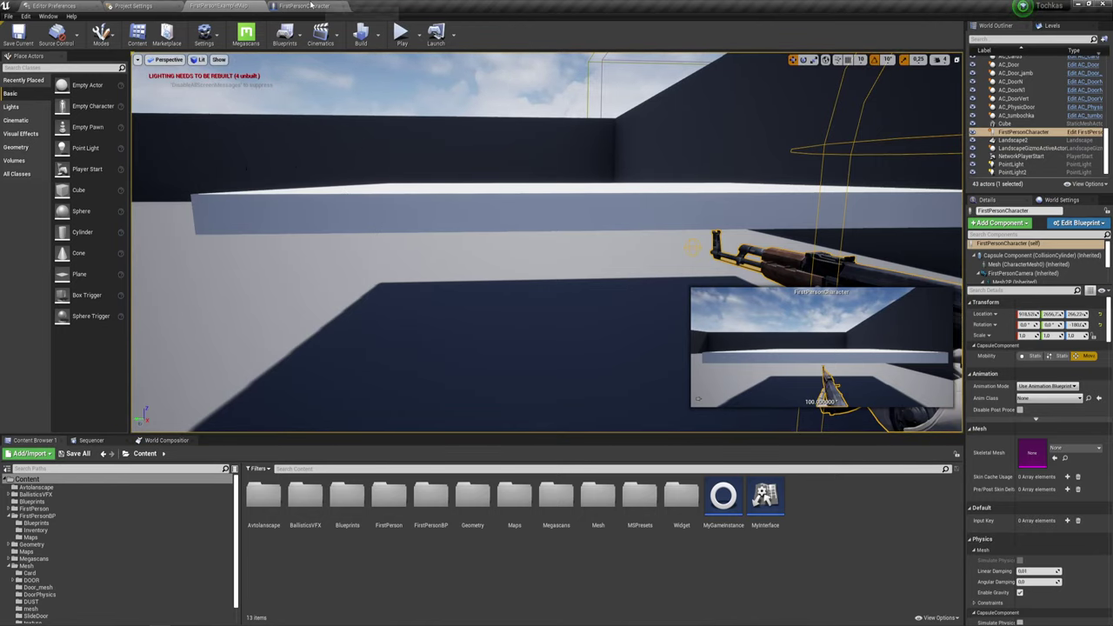
Switch to the FirstPersonCharacter Blueprint and bring its crouch nodes into view.
{"action": "left_click", "coordinate": [335, 7]}
{"action": "right_click_drag", "start_coordinate": [399, 191], "coordinate": [510, 185]}
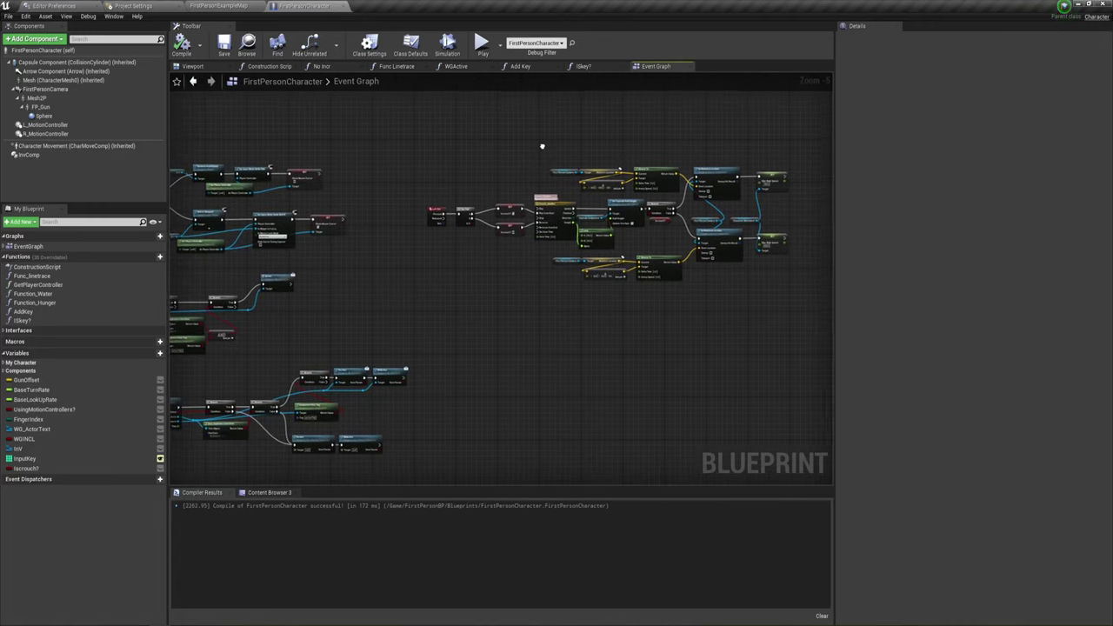
{"action": "scroll", "coordinate": [444, 225], "scroll_direction": "up", "scroll_amount": 4}
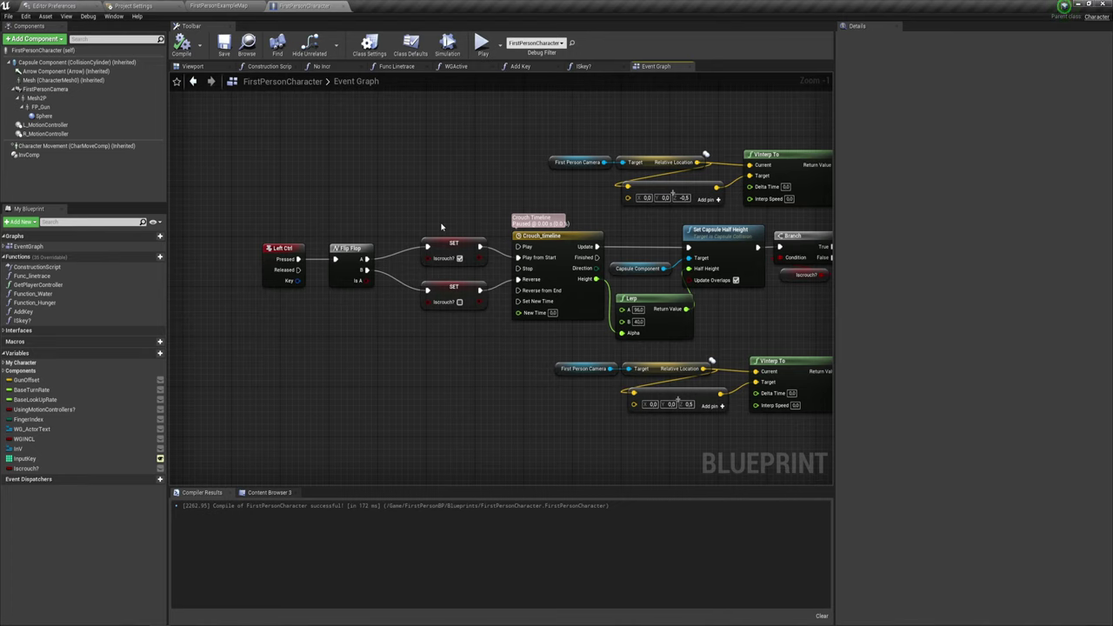
{"action": "scroll", "coordinate": [441, 227], "scroll_direction": "up", "scroll_amount": 1}
{"action": "mouse_move", "coordinate": [355, 304]}
{"action": "right_mouse_down"}
{"action": "mouse_move", "coordinate": [417, 317]}
{"action": "mouse_move", "coordinate": [427, 331]}
{"action": "right_mouse_up"}
{"action": "scroll", "coordinate": [609, 261], "scroll_direction": "down", "scroll_amount": 2}
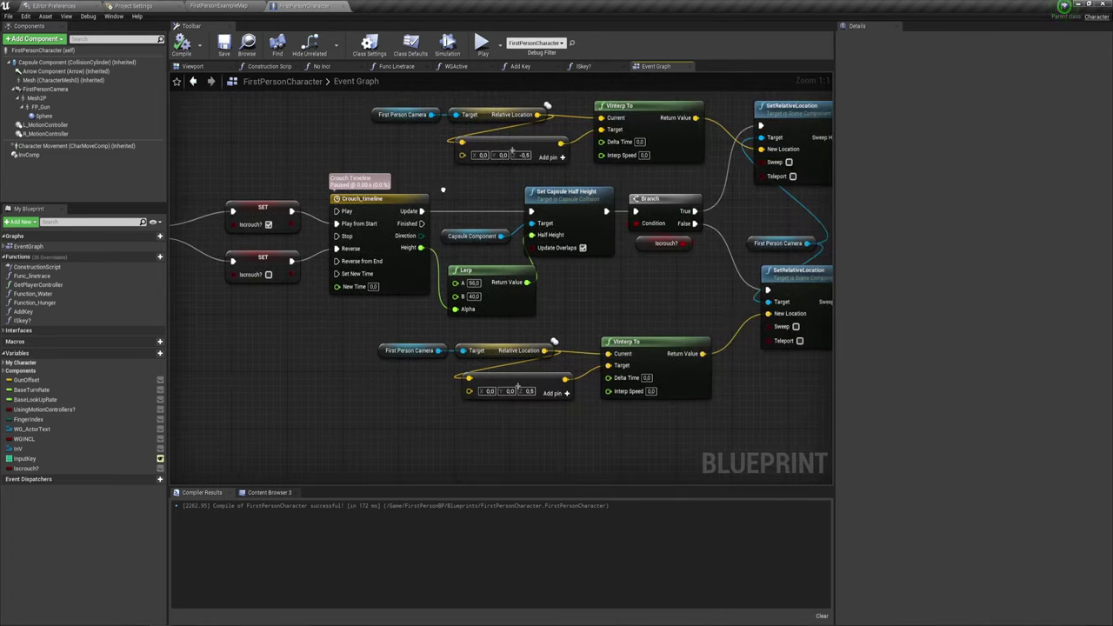
{"action": "scroll", "coordinate": [556, 248], "scroll_direction": "down", "scroll_amount": 1}
{"action": "scroll", "coordinate": [525, 243], "scroll_direction": "down", "scroll_amount": 1}
Box-select the Func Linetrace and Branch node group in the Event Graph.
{"action": "mouse_move", "coordinate": [525, 243]}
{"action": "right_mouse_down"}
{"action": "mouse_move", "coordinate": [549, 279]}
{"action": "mouse_move", "coordinate": [344, 254]}
{"action": "mouse_move", "coordinate": [725, 298]}
{"action": "mouse_move", "coordinate": [484, 347]}
{"action": "mouse_move", "coordinate": [490, 299]}
{"action": "mouse_move", "coordinate": [467, 280]}
{"action": "mouse_move", "coordinate": [696, 204]}
{"action": "mouse_move", "coordinate": [667, 151]}
{"action": "mouse_move", "coordinate": [695, 103]}
{"action": "right_mouse_up"}
{"action": "scroll", "coordinate": [522, 244], "scroll_direction": "up", "scroll_amount": 3}
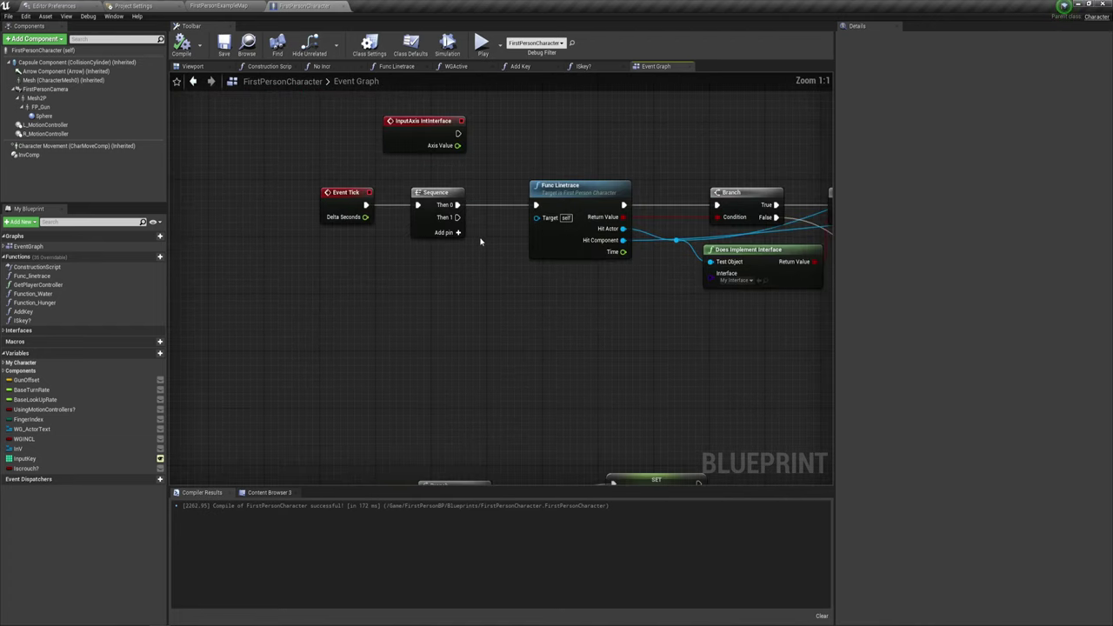
{"action": "right_click_drag", "start_coordinate": [497, 273], "coordinate": [278, 287]}
{"action": "scroll", "coordinate": [278, 287], "scroll_direction": "down", "scroll_amount": 2}
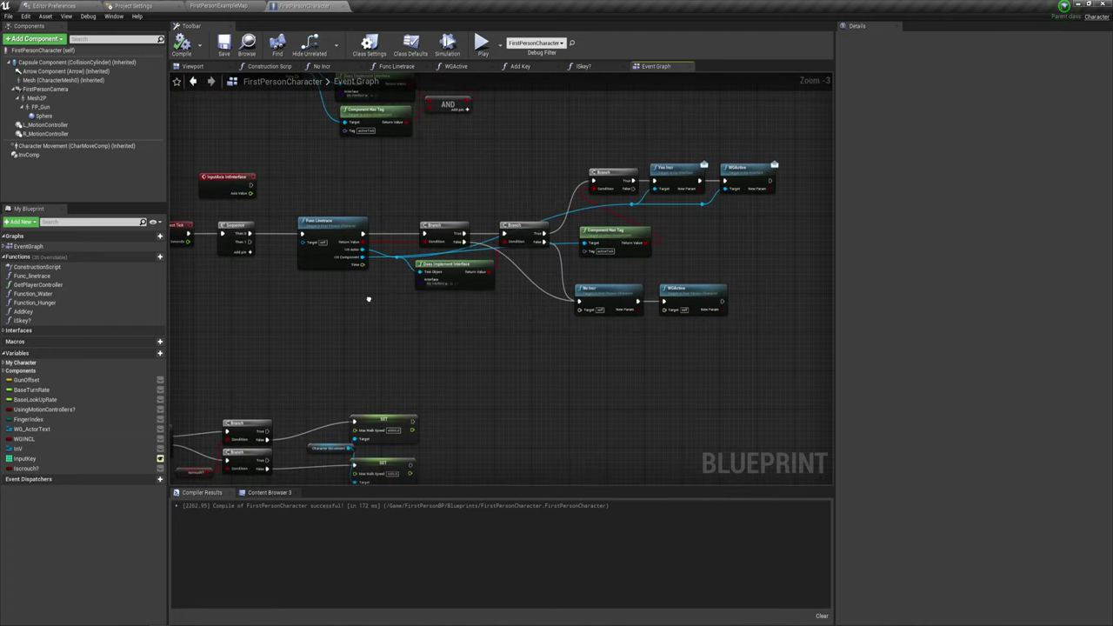
{"action": "left_click_drag", "start_coordinate": [301, 306], "coordinate": [732, 180]}
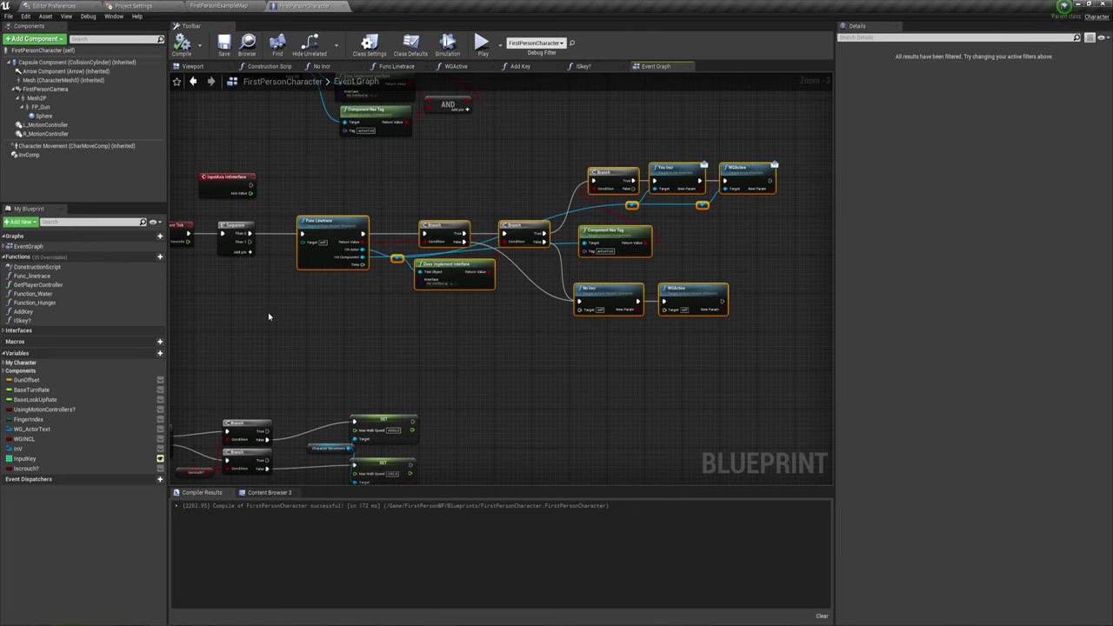
{"action": "right_click_drag", "start_coordinate": [294, 312], "coordinate": [301, 318]}
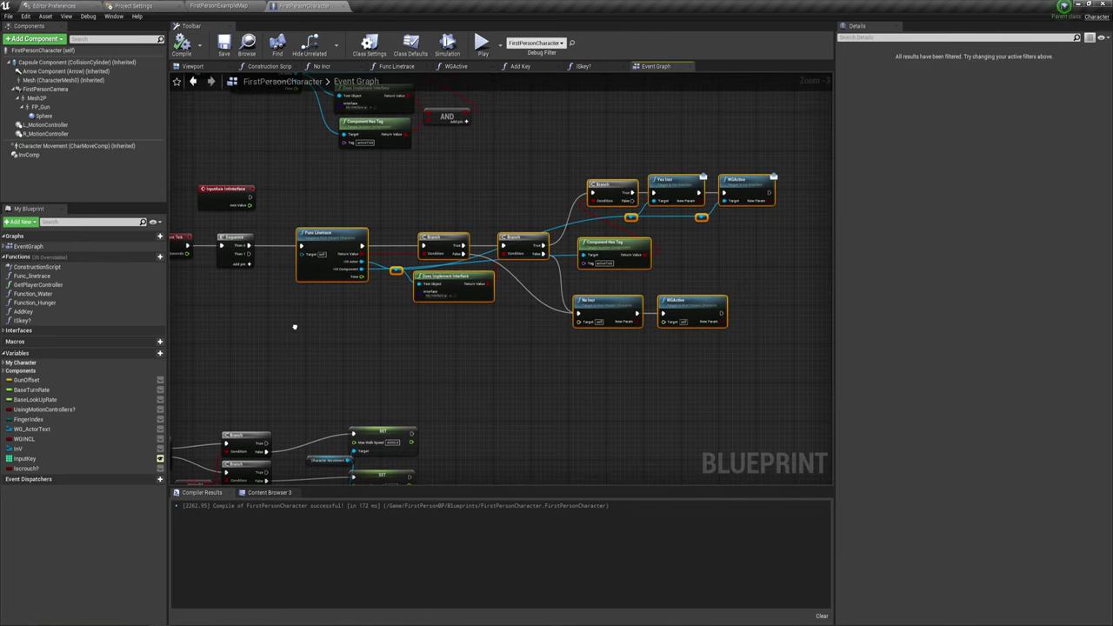
Collapse the selected nodes into a function named LinetraceFull and place it beside Sequence.
{"action": "right_click", "coordinate": [337, 227]}
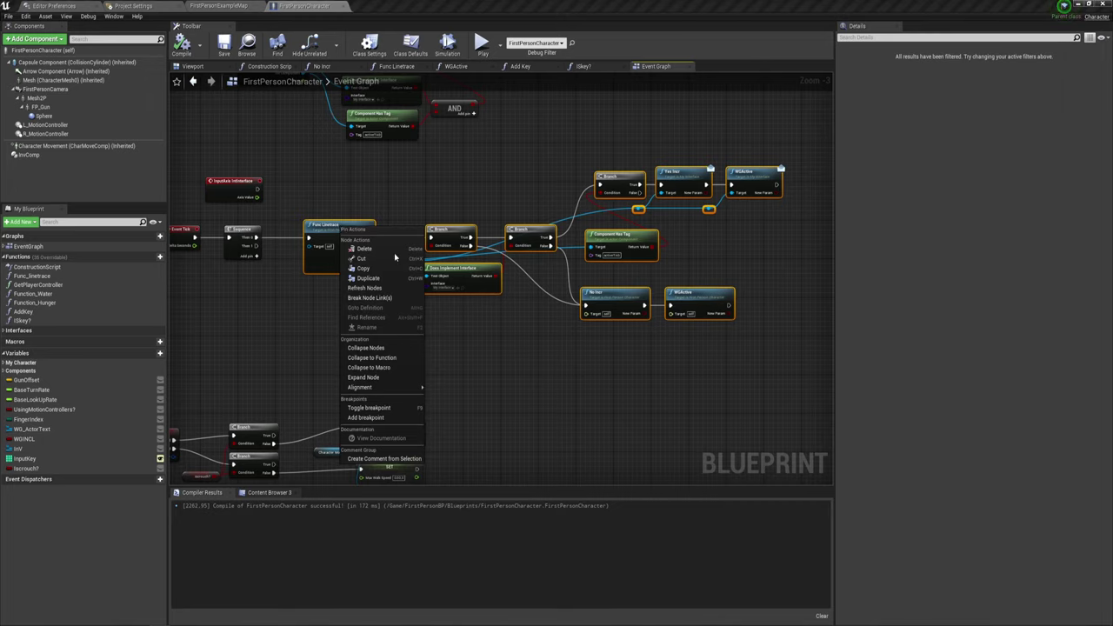
{"action": "left_click", "coordinate": [377, 358]}
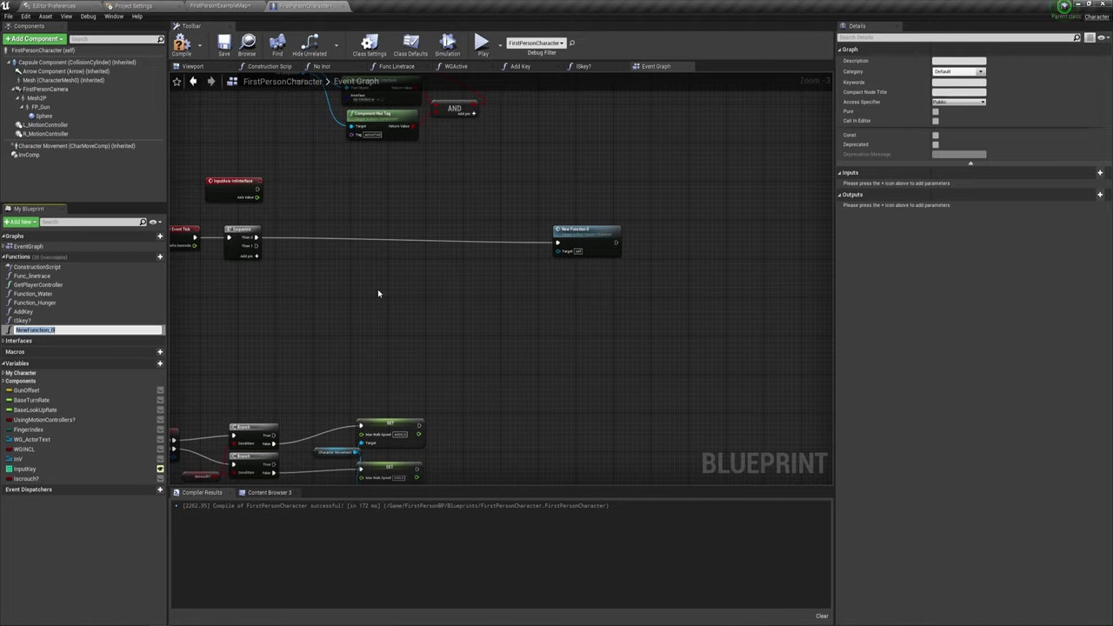
{"action": "type", "text": "F"}
{"action": "key", "text": "BackSpace"}
{"action": "key", "text": "BackSpace"}
{"action": "key", "text": "BackSpace"}
{"action": "type", "text": "I"}
{"action": "key", "text": "BackSpace"}
{"action": "key", "text": "BackSpace"}
{"action": "key", "text": "BackSpace"}
{"action": "key", "text": "BackSpace"}
{"action": "key", "text": "BackSpace"}
{"action": "type", "text": "Li"}
{"action": "key", "text": "Return"}
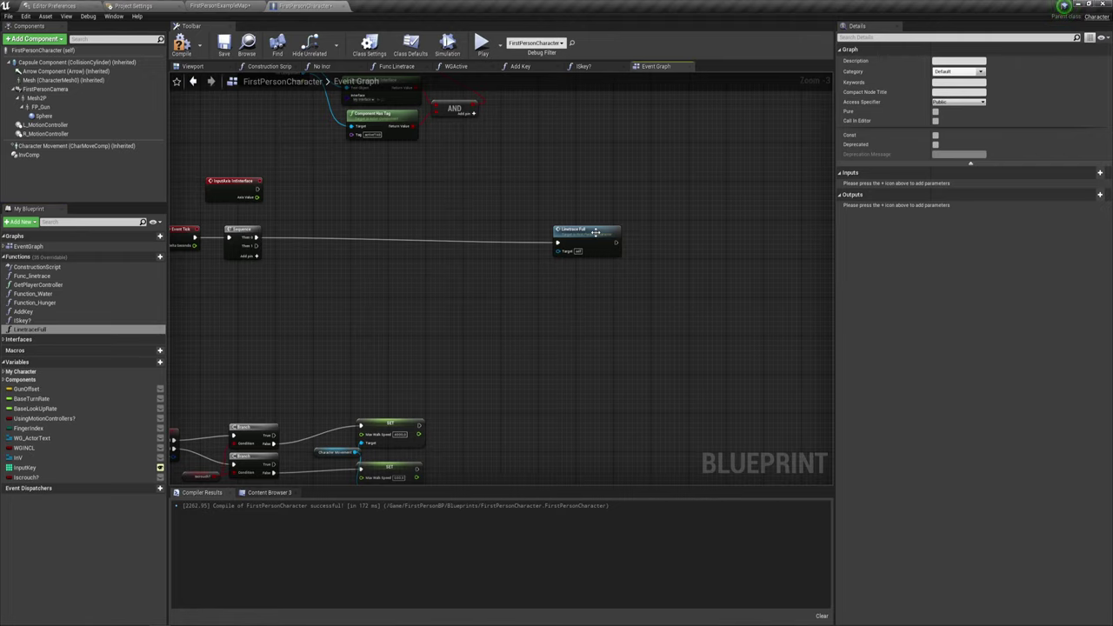
{"action": "left_click_drag", "start_coordinate": [578, 230], "coordinate": [329, 220]}
{"action": "right_click_drag", "start_coordinate": [288, 256], "coordinate": [418, 290]}
Wire Linetrace Full's execution from InputAxis IntInterface and delete the leftover reroute node.
{"action": "scroll", "coordinate": [417, 290], "scroll_direction": "up", "scroll_amount": 3}
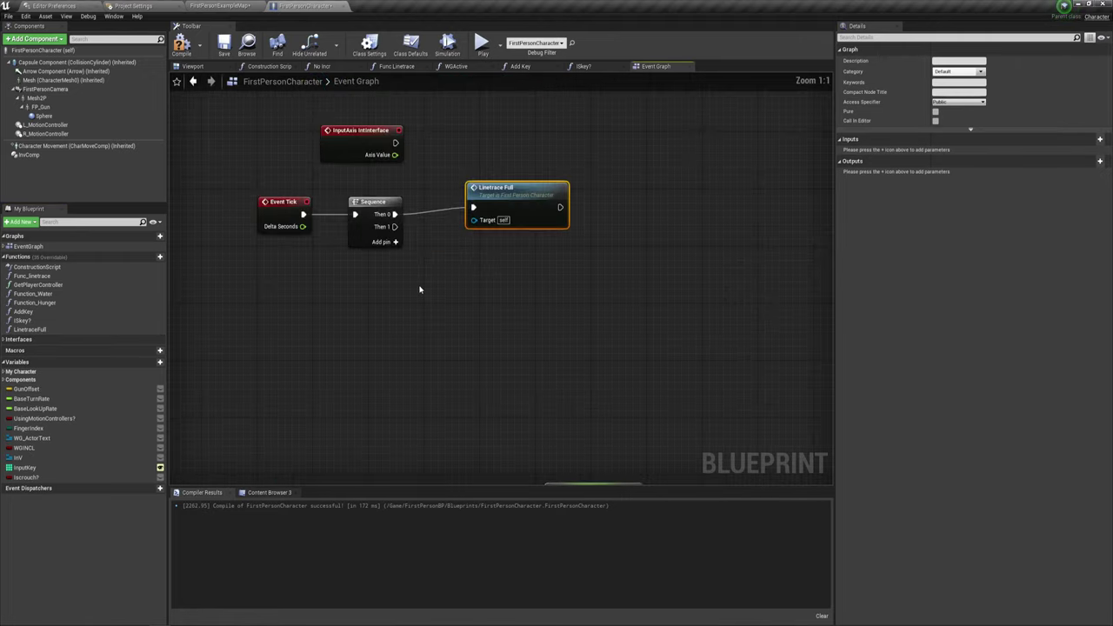
{"action": "left_click", "coordinate": [27, 276]}
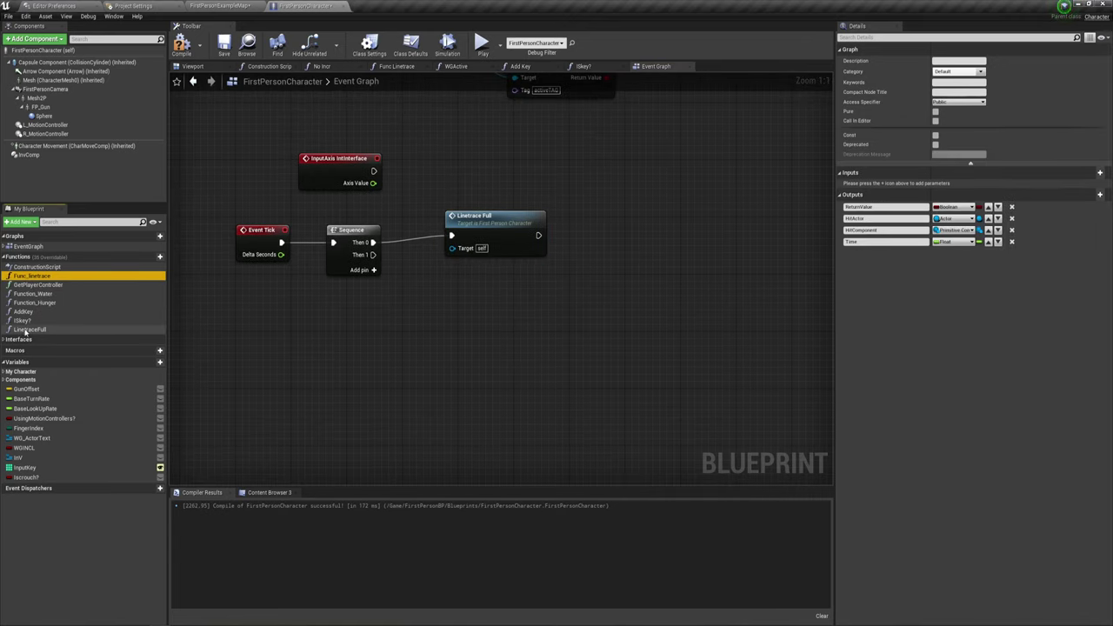
{"action": "left_click_drag", "start_coordinate": [477, 217], "coordinate": [469, 224]}
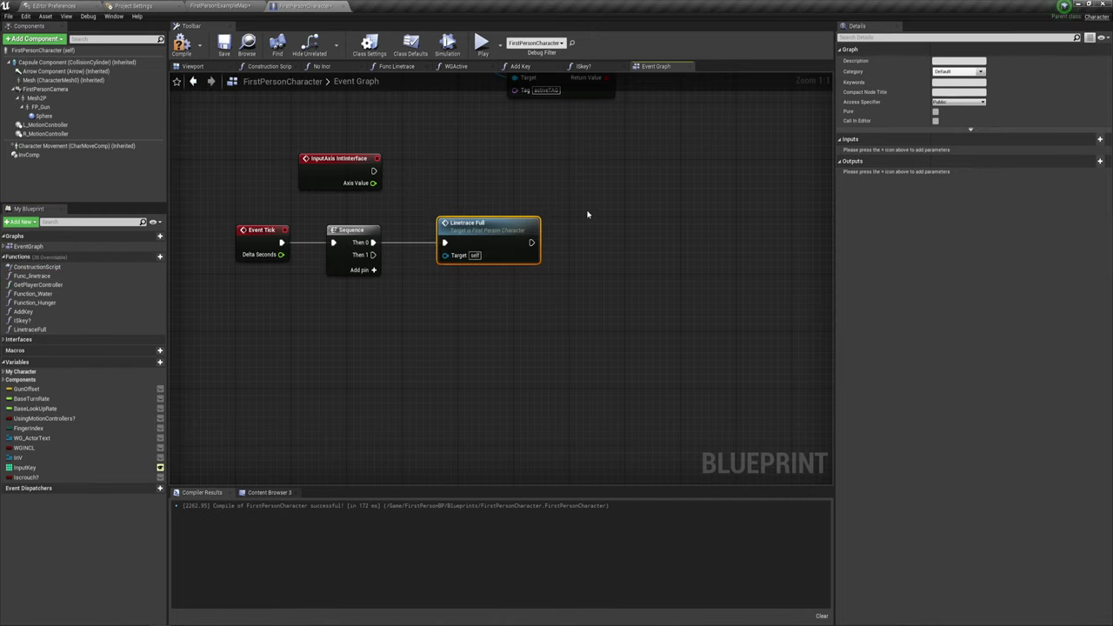
{"action": "right_click_drag", "start_coordinate": [546, 240], "coordinate": [503, 248]}
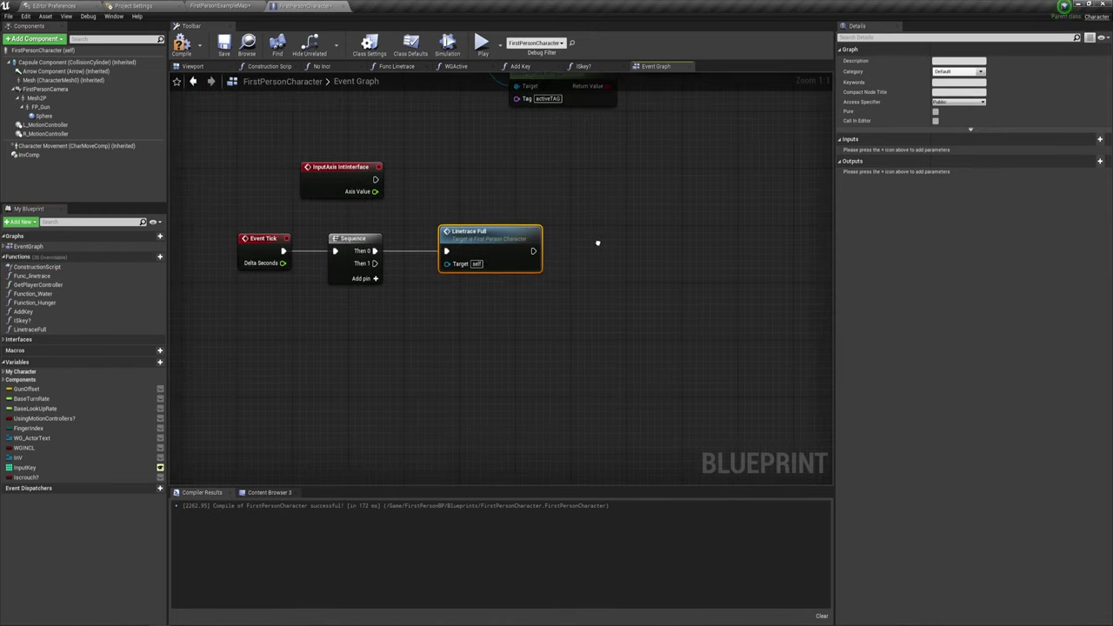
{"action": "left_click_drag", "start_coordinate": [503, 248], "coordinate": [469, 177]}
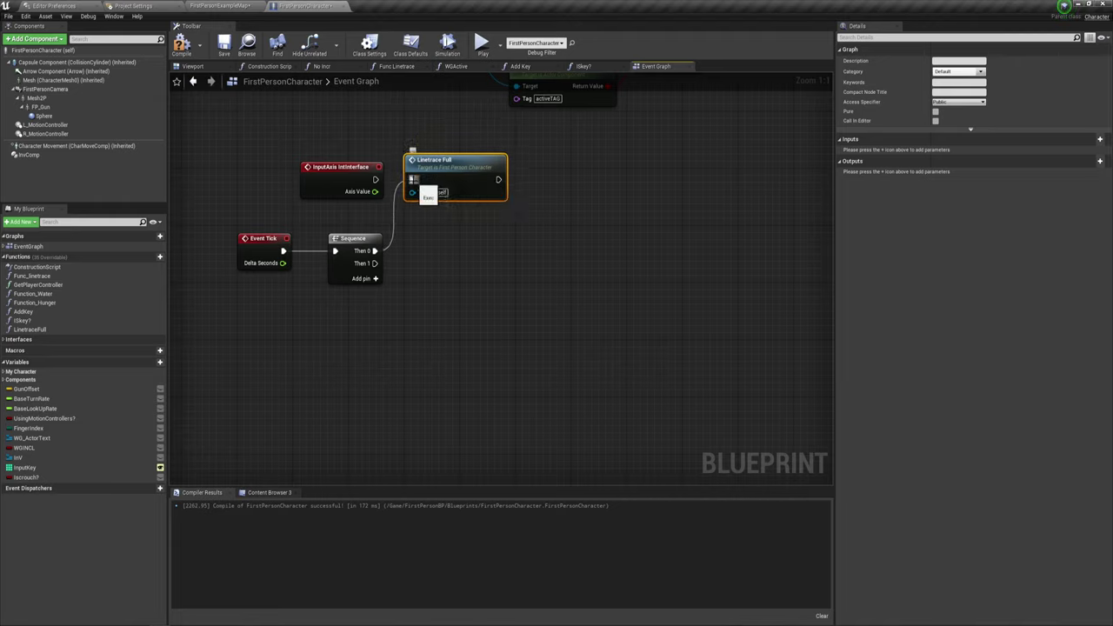
{"action": "left_click_drag", "start_coordinate": [411, 181], "coordinate": [380, 182]}
{"action": "double_click", "coordinate": [392, 212]}
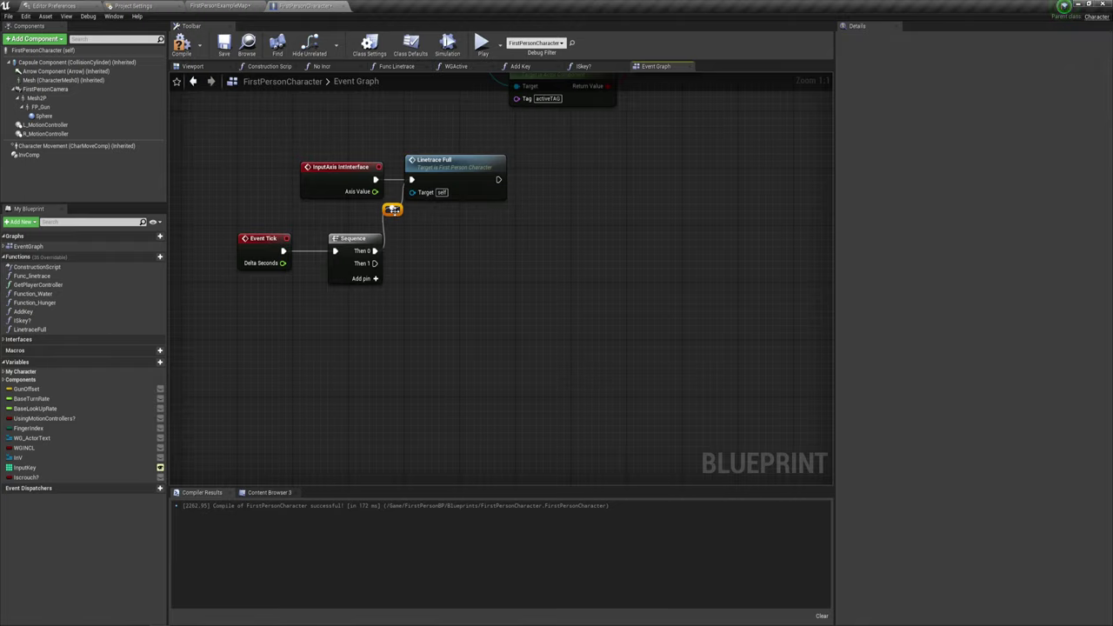
{"action": "key", "text": "Delete"}
Move the InputAxis IntInterface event and Linetrace Full further left.
{"action": "right_click_drag", "start_coordinate": [403, 241], "coordinate": [413, 260]}
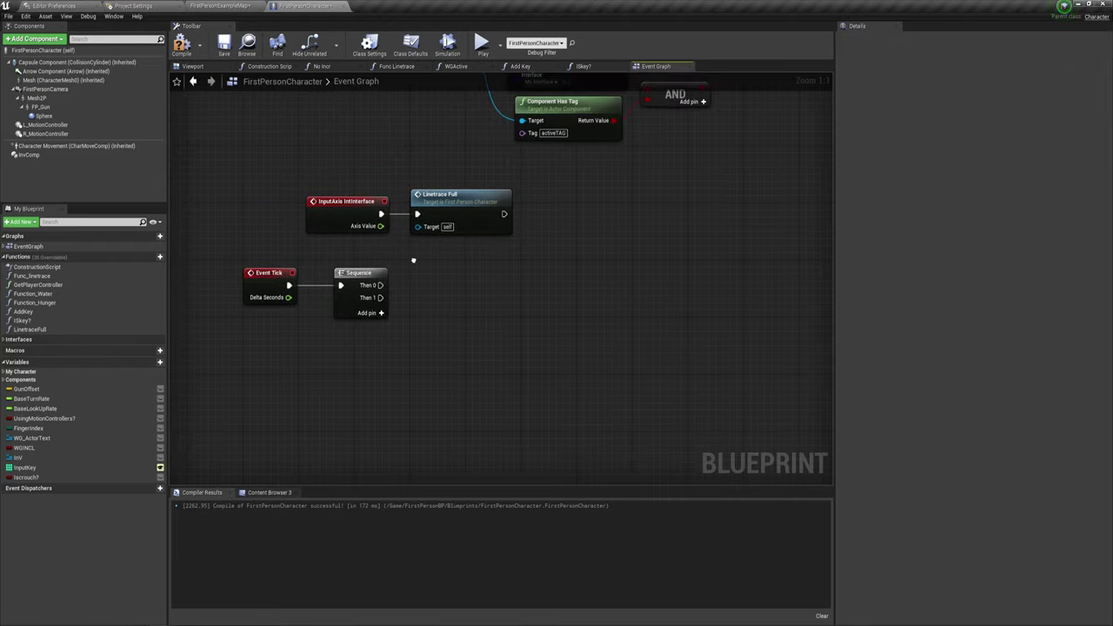
{"action": "mouse_move", "coordinate": [326, 247]}
{"action": "left_mouse_down"}
{"action": "mouse_move", "coordinate": [480, 200]}
{"action": "mouse_move", "coordinate": [387, 201]}
{"action": "left_mouse_up"}
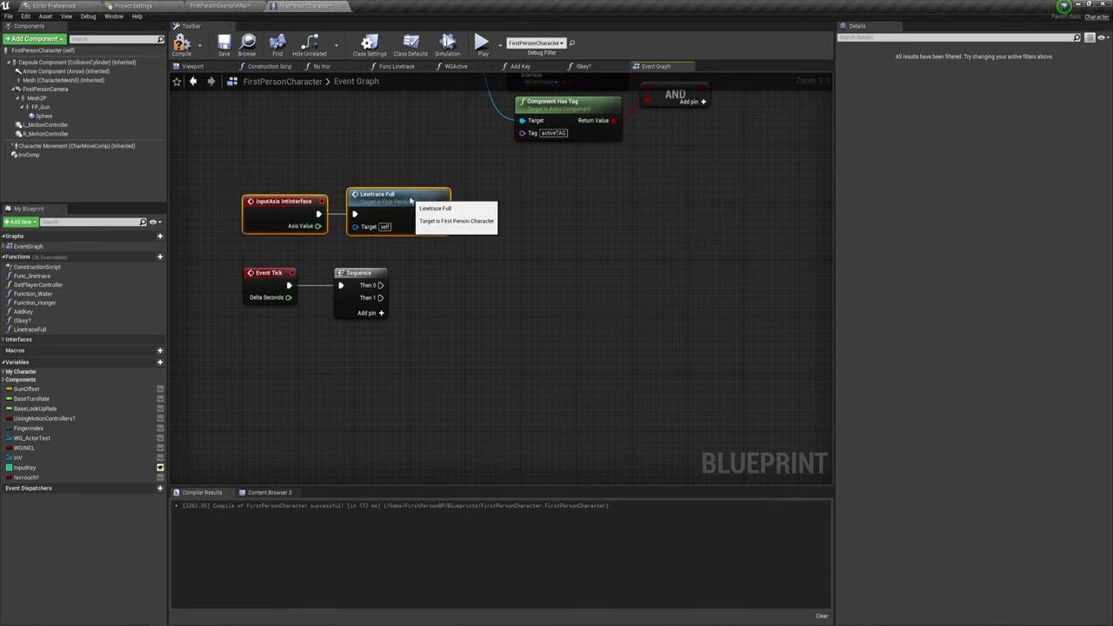
{"action": "left_click", "coordinate": [245, 237]}
{"action": "left_click_drag", "start_coordinate": [245, 238], "coordinate": [287, 156]}
{"action": "right_click_drag", "start_coordinate": [268, 215], "coordinate": [331, 215]}
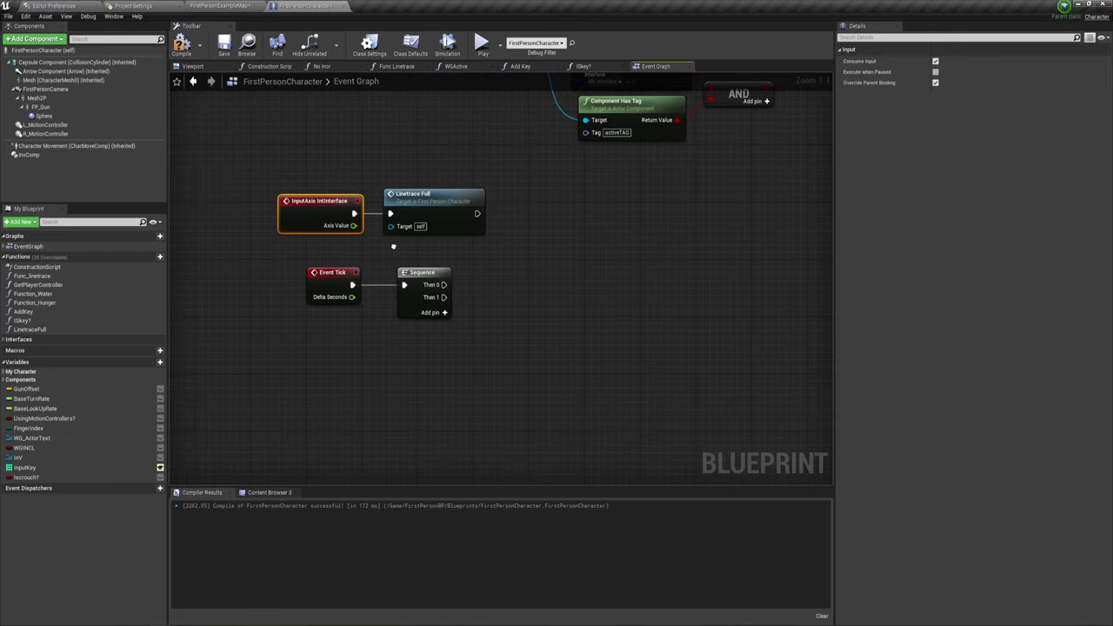
{"action": "left_click_drag", "start_coordinate": [290, 166], "coordinate": [356, 252]}
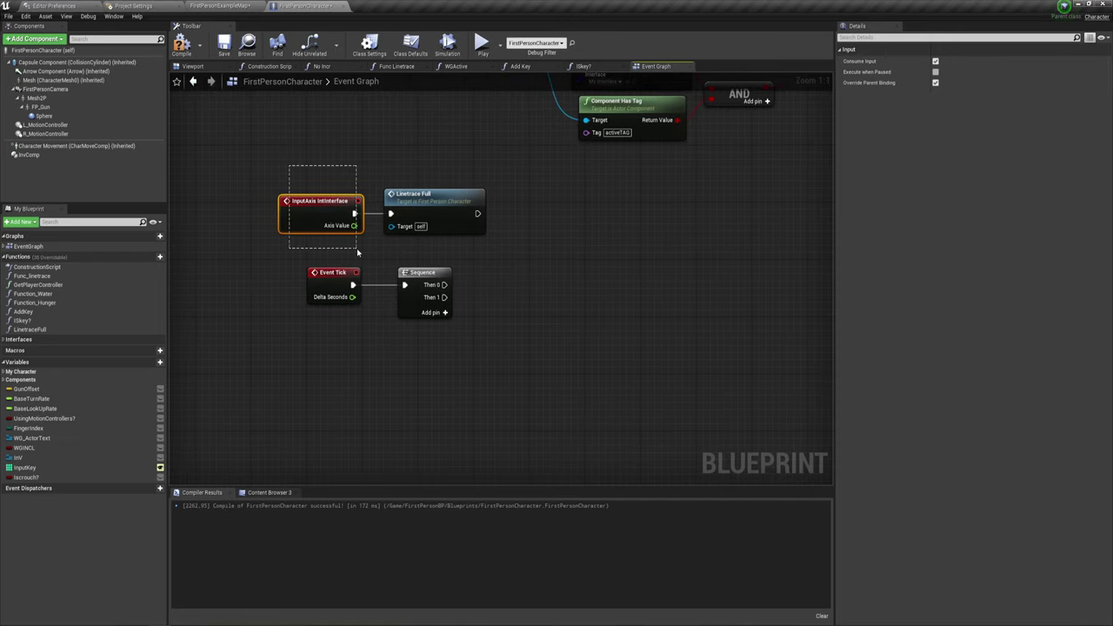
{"action": "right_click_drag", "start_coordinate": [384, 255], "coordinate": [392, 247]}
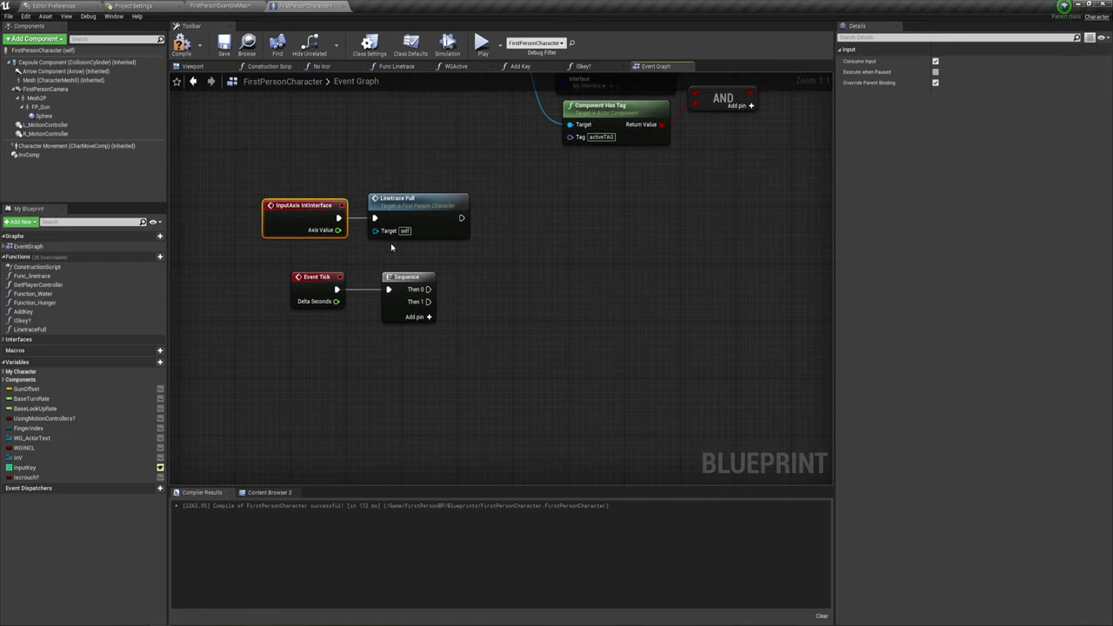
{"action": "left_click", "coordinate": [366, 169]}
{"action": "left_click_drag", "start_coordinate": [322, 133], "coordinate": [459, 252]}
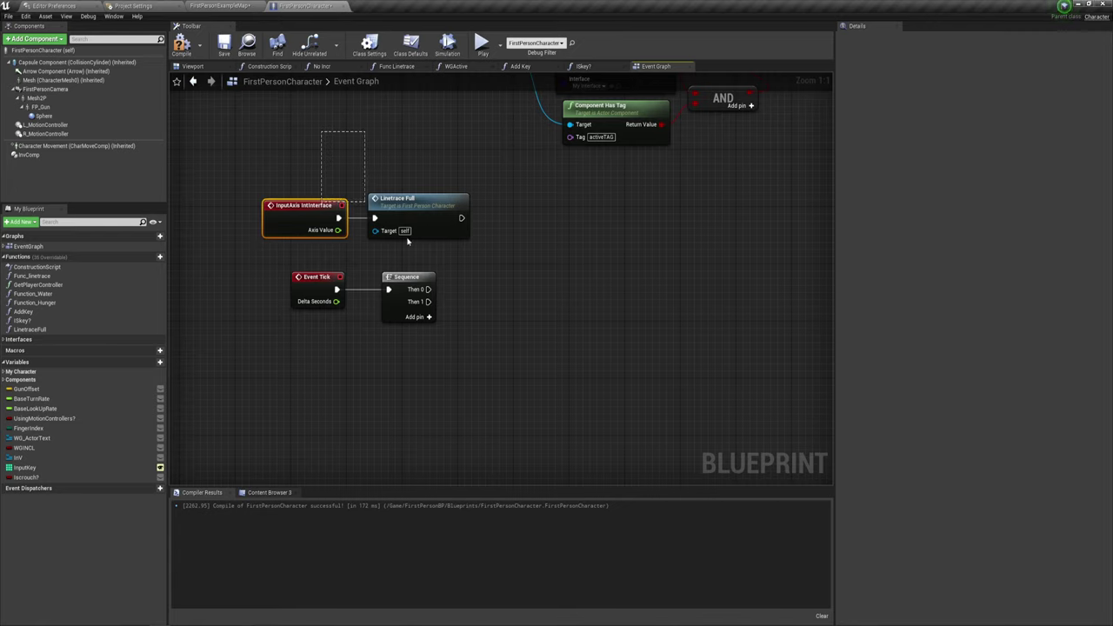
{"action": "mouse_move", "coordinate": [469, 265]}
{"action": "right_mouse_down"}
{"action": "mouse_move", "coordinate": [480, 248]}
{"action": "mouse_move", "coordinate": [465, 261]}
{"action": "mouse_move", "coordinate": [410, 263]}
{"action": "right_mouse_up"}
{"action": "left_click", "coordinate": [443, 267]}
Lower Event Tick and Sequence, and add an isCrouch? getter to the graph.
{"action": "mouse_move", "coordinate": [292, 284]}
{"action": "left_mouse_down"}
{"action": "mouse_move", "coordinate": [391, 202]}
{"action": "mouse_move", "coordinate": [352, 245]}
{"action": "left_mouse_up"}
{"action": "right_click_drag", "start_coordinate": [440, 283], "coordinate": [466, 255]}
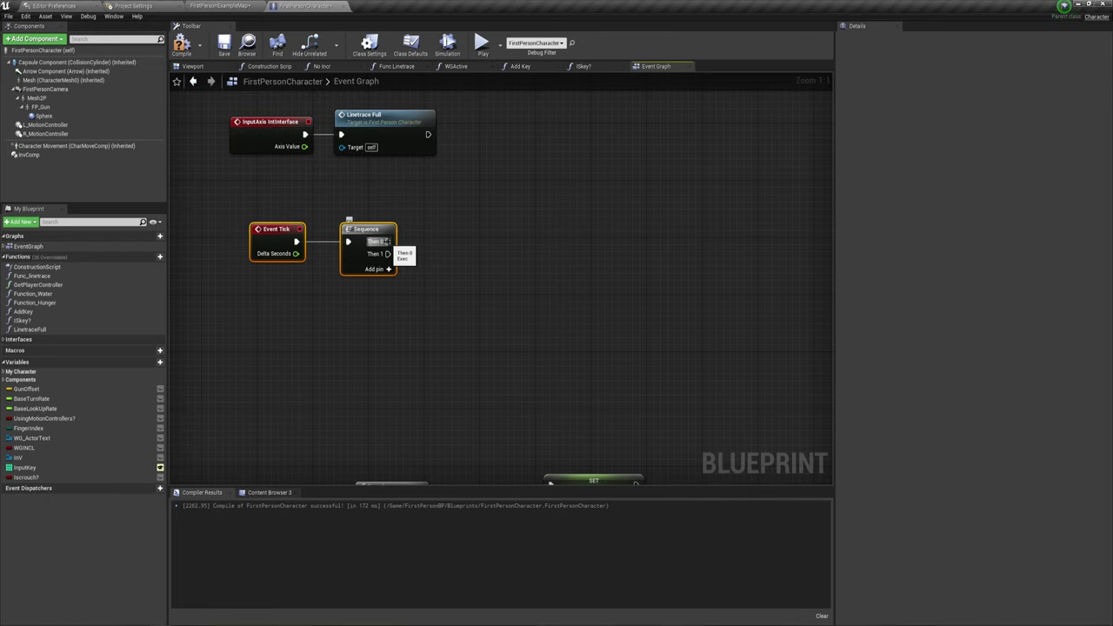
{"action": "right_click_drag", "start_coordinate": [387, 248], "coordinate": [347, 262]}
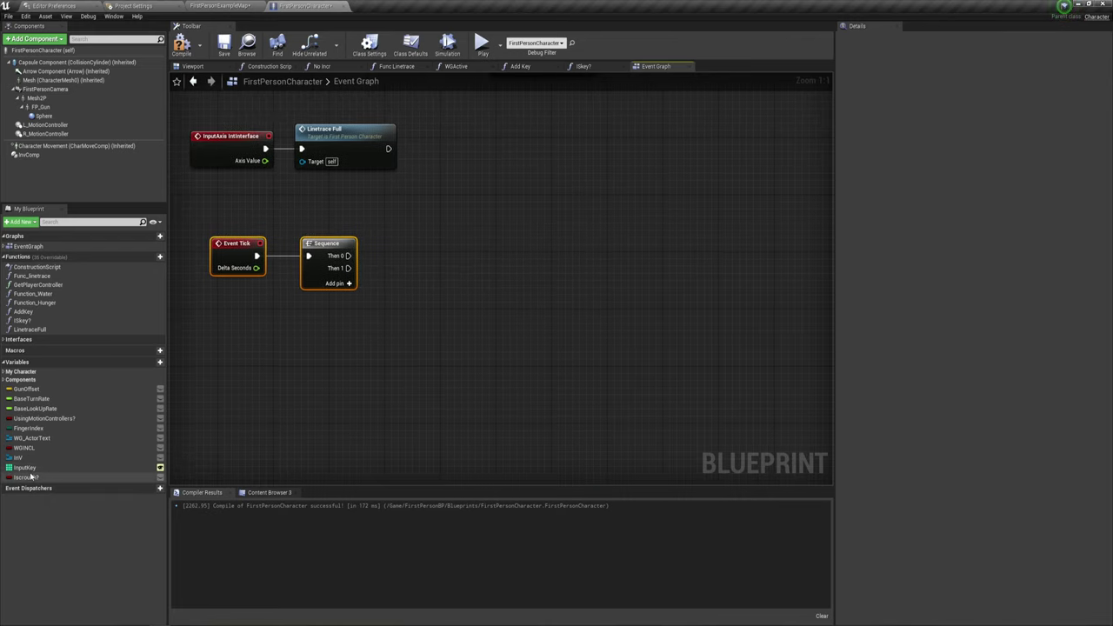
{"action": "mouse_move", "coordinate": [26, 478]}
{"action": "left_mouse_down", "text": "ctrl"}
{"action": "mouse_move", "coordinate": [383, 291]}
{"action": "mouse_move", "coordinate": [453, 240]}
{"action": "left_mouse_up", "text": "ctrl"}
Add a Branch after Sequence's Then 0, with isCrouch? as its condition.
{"action": "type", "text": "bra"}
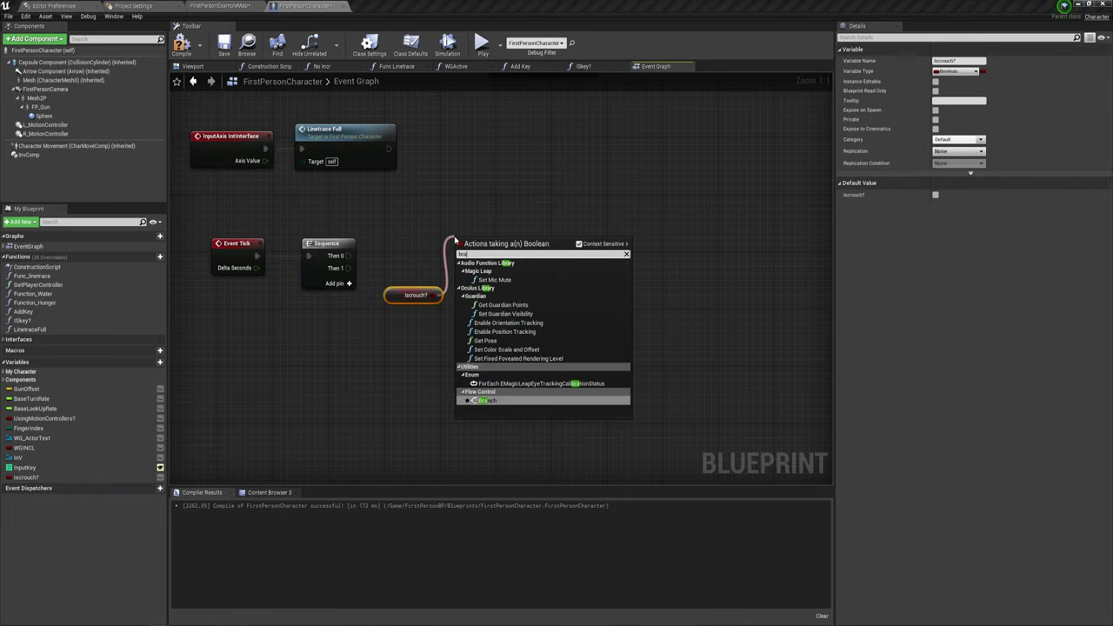
{"action": "key", "text": "Return"}
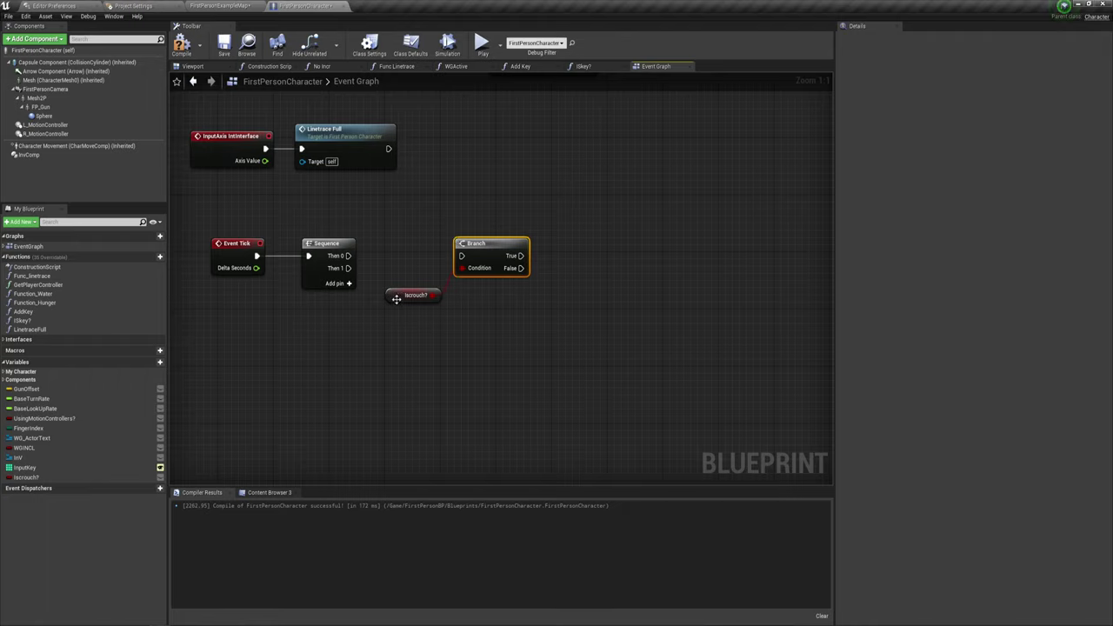
{"action": "left_click_drag", "start_coordinate": [348, 256], "coordinate": [464, 258]}
{"action": "right_click_drag", "start_coordinate": [485, 328], "coordinate": [408, 313]}
{"action": "left_click_drag", "start_coordinate": [366, 280], "coordinate": [429, 229]}
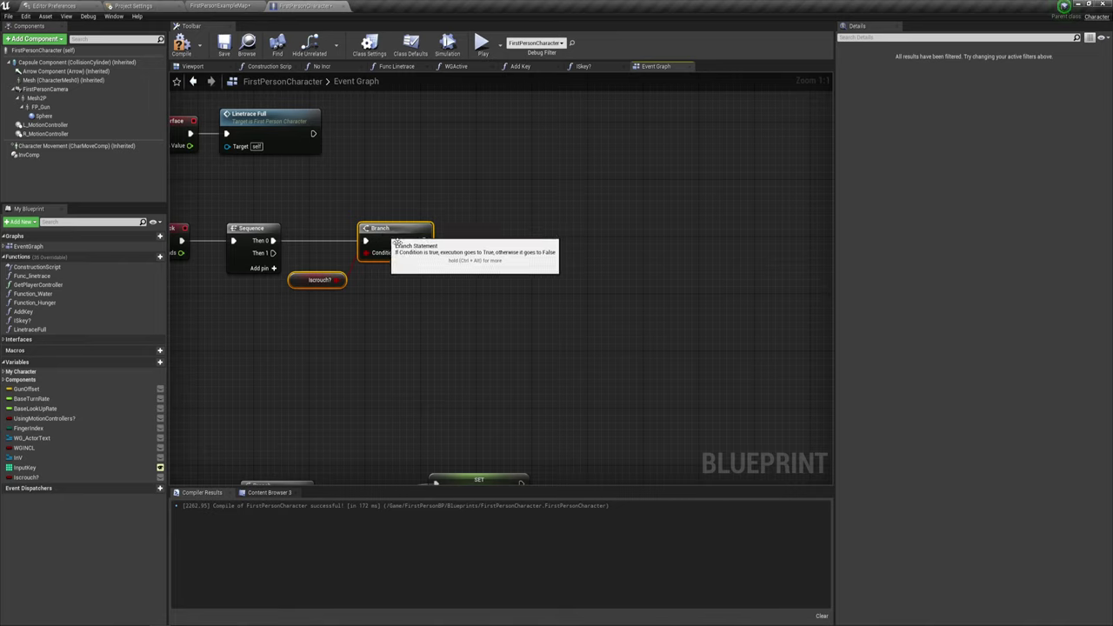
Add a LineTraceByChannel node on the Branch's True output.
{"action": "right_click_drag", "start_coordinate": [540, 284], "coordinate": [410, 286]}
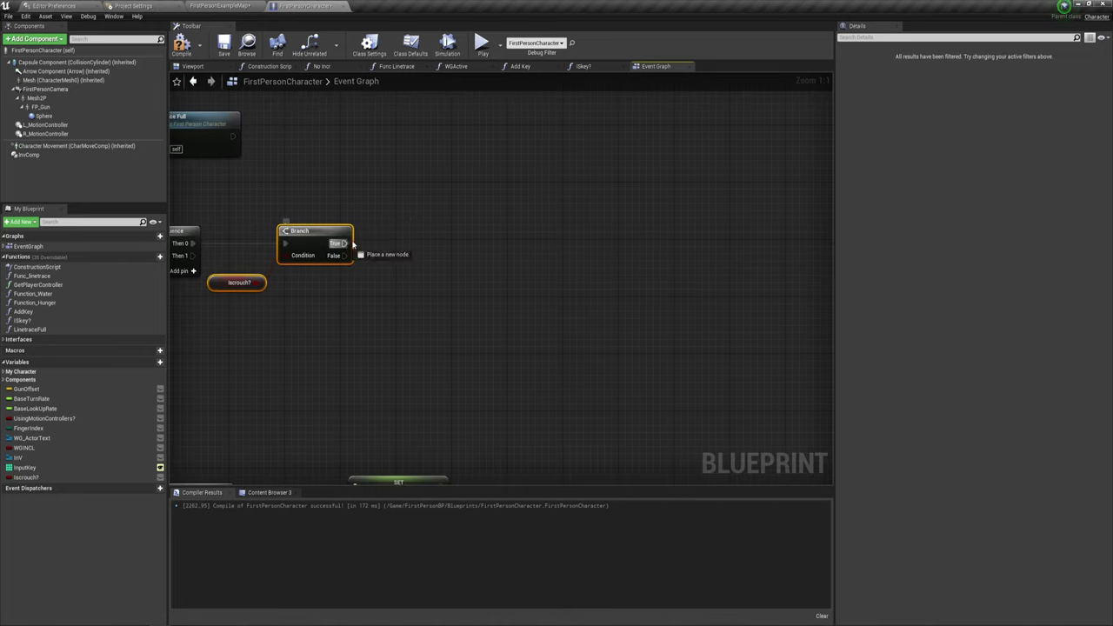
{"action": "left_click_drag", "start_coordinate": [345, 243], "coordinate": [488, 228]}
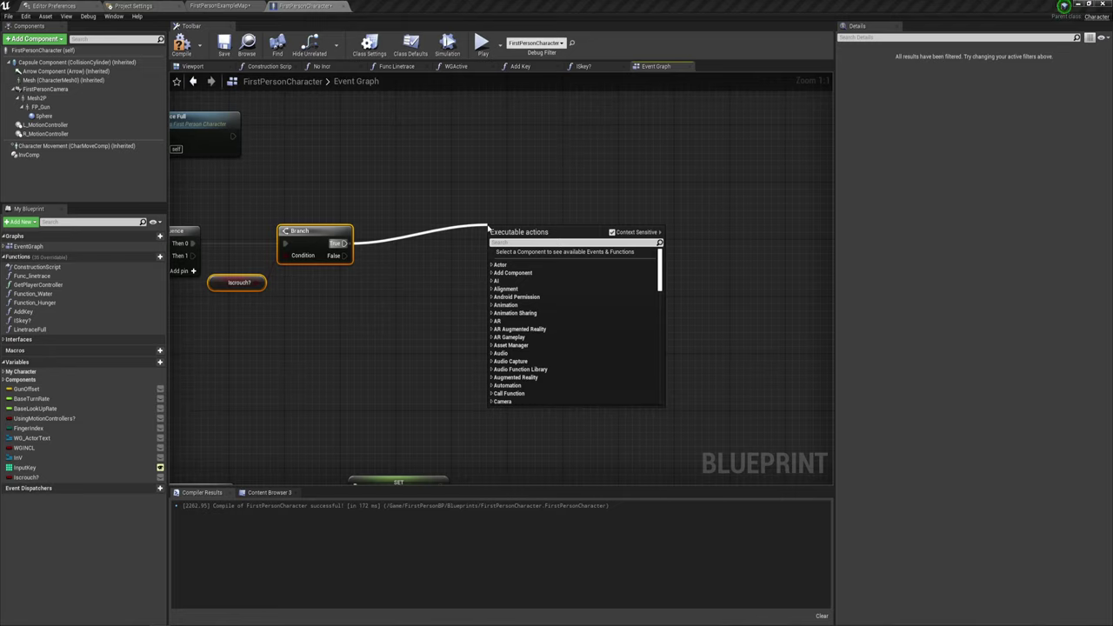
{"action": "type", "text": "line"}
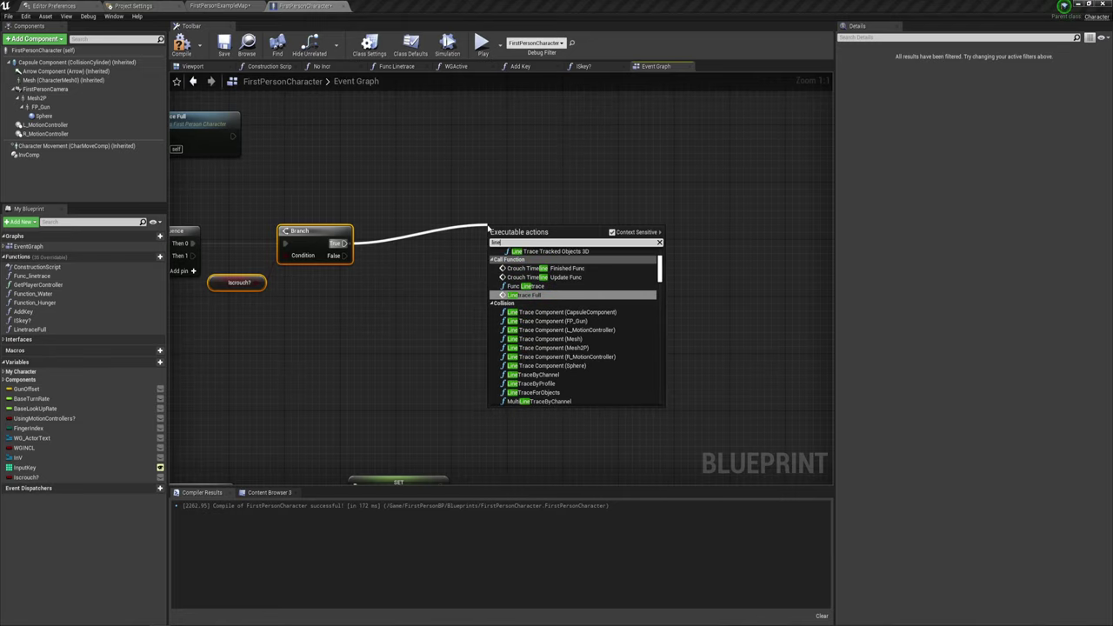
{"action": "type", "text": "tra"}
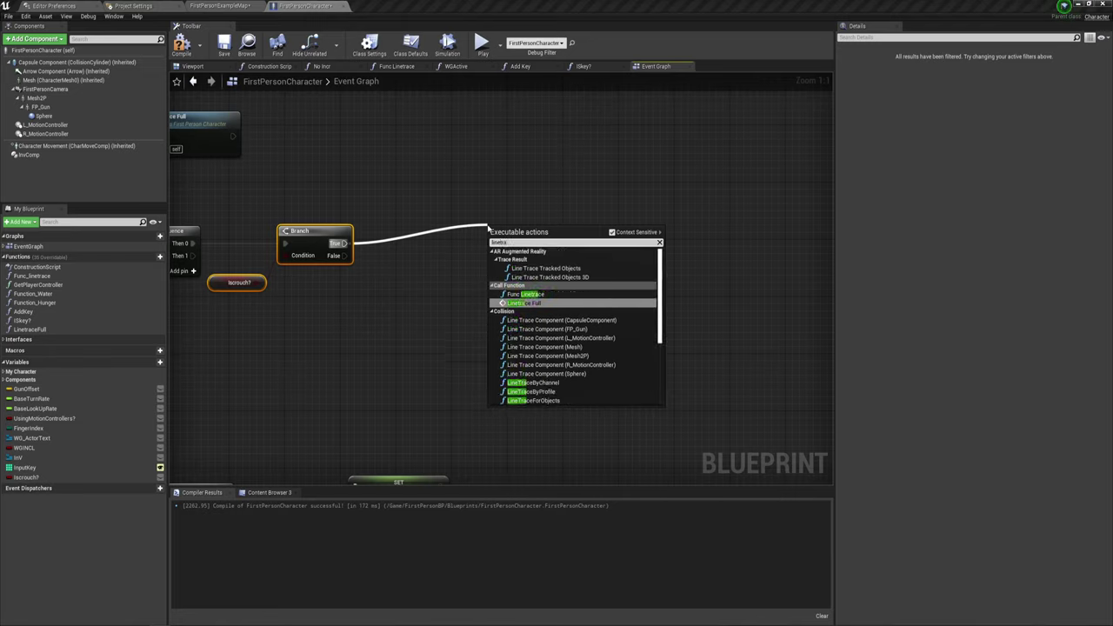
{"action": "left_click", "coordinate": [539, 387]}
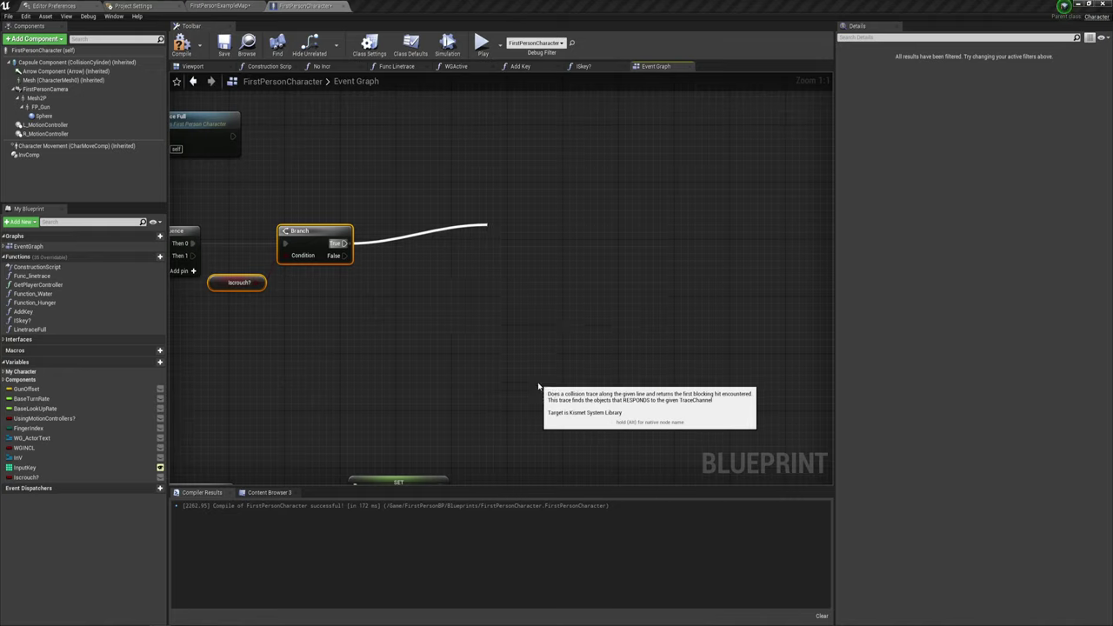
{"action": "left_click_drag", "start_coordinate": [536, 239], "coordinate": [594, 240]}
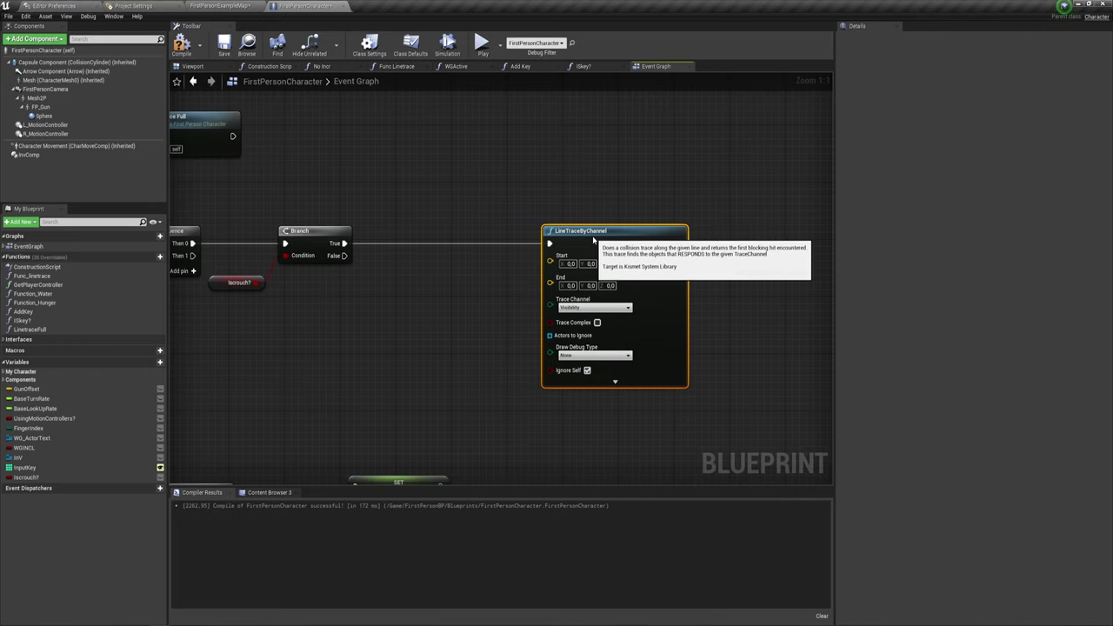
{"action": "right_click_drag", "start_coordinate": [432, 253], "coordinate": [414, 166]}
Add a GetActorLocation node and wire its Return Value into the trace Start.
{"action": "right_click_drag", "start_coordinate": [418, 177], "coordinate": [429, 184]}
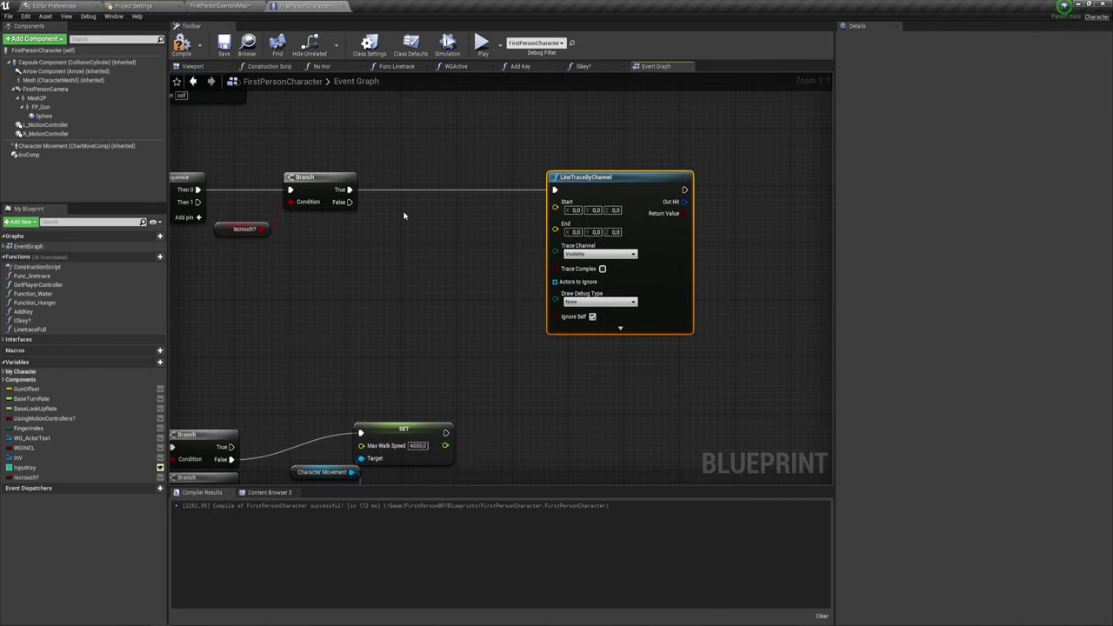
{"action": "right_click", "coordinate": [404, 225]}
{"action": "type", "text": "get"}
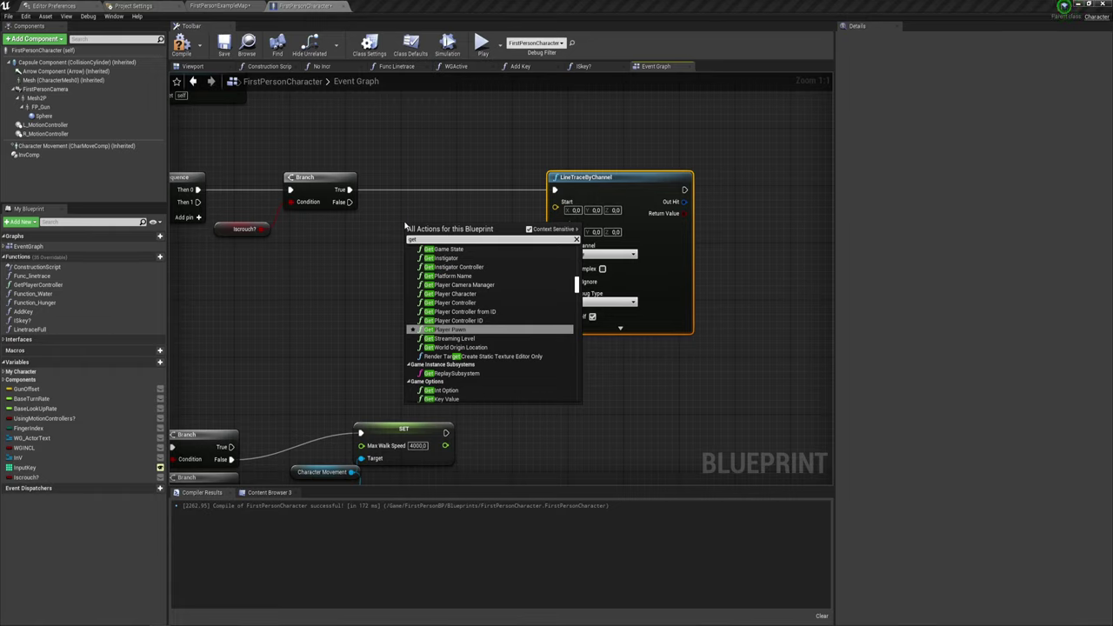
{"action": "type", "text": " act"}
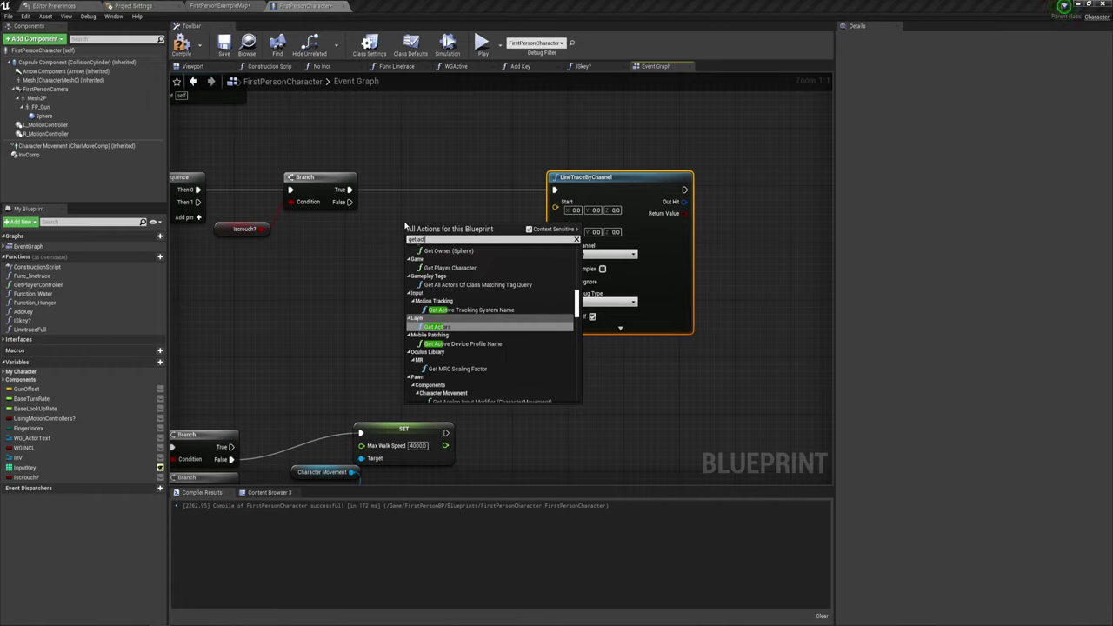
{"action": "type", "text": "o"}
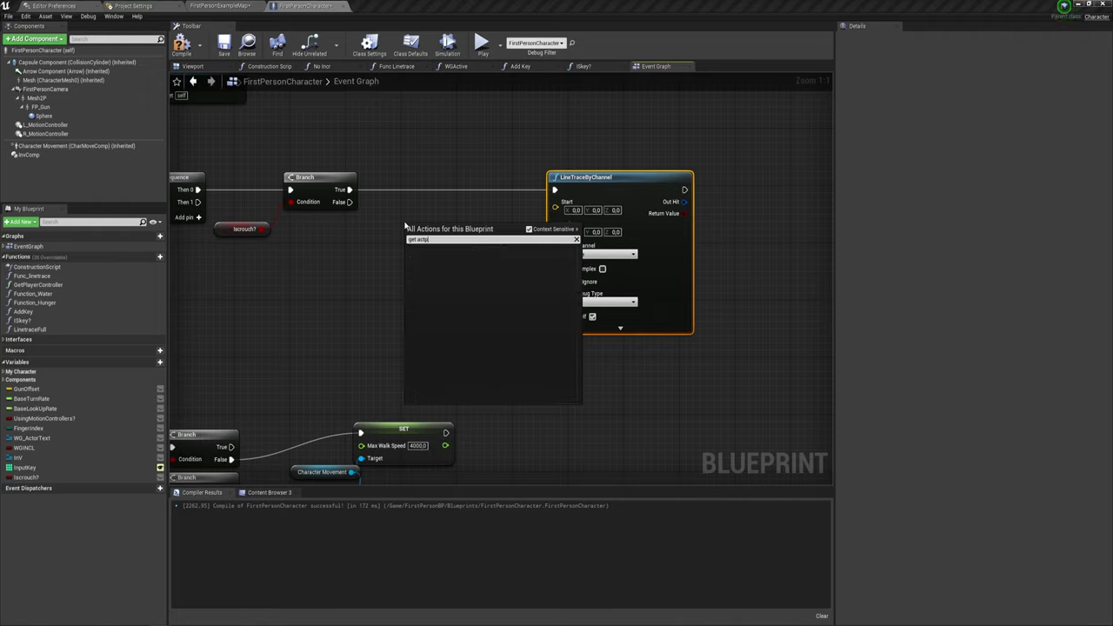
{"action": "type", "text": "t"}
{"action": "key", "text": "BackSpace"}
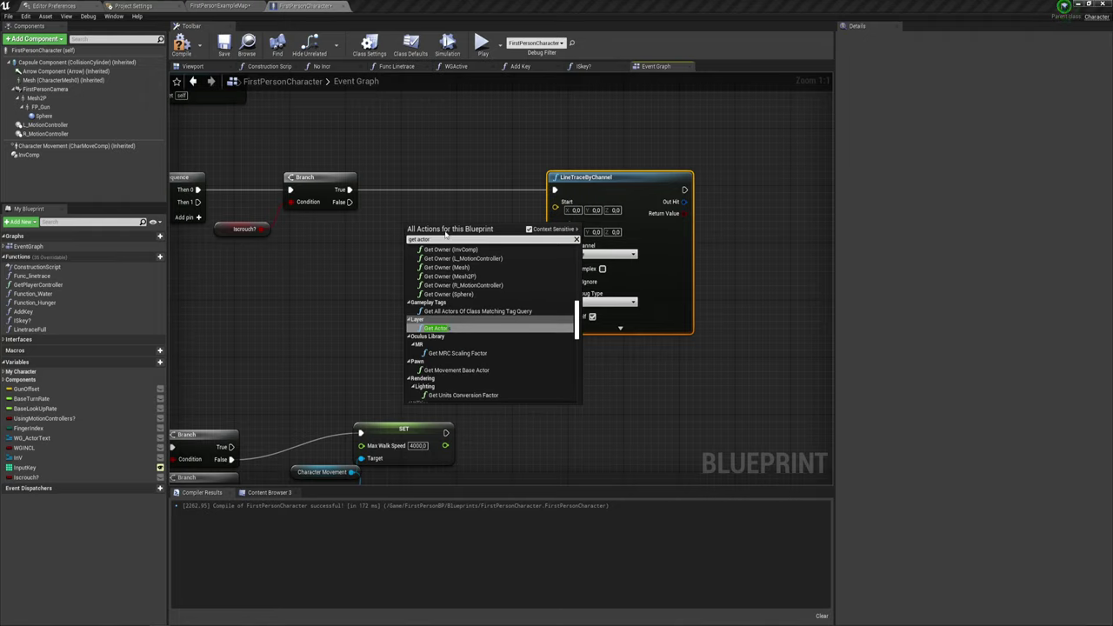
{"action": "scroll", "coordinate": [497, 288], "scroll_direction": "down", "scroll_amount": 3}
{"action": "scroll", "coordinate": [479, 365], "scroll_direction": "down", "scroll_amount": 3}
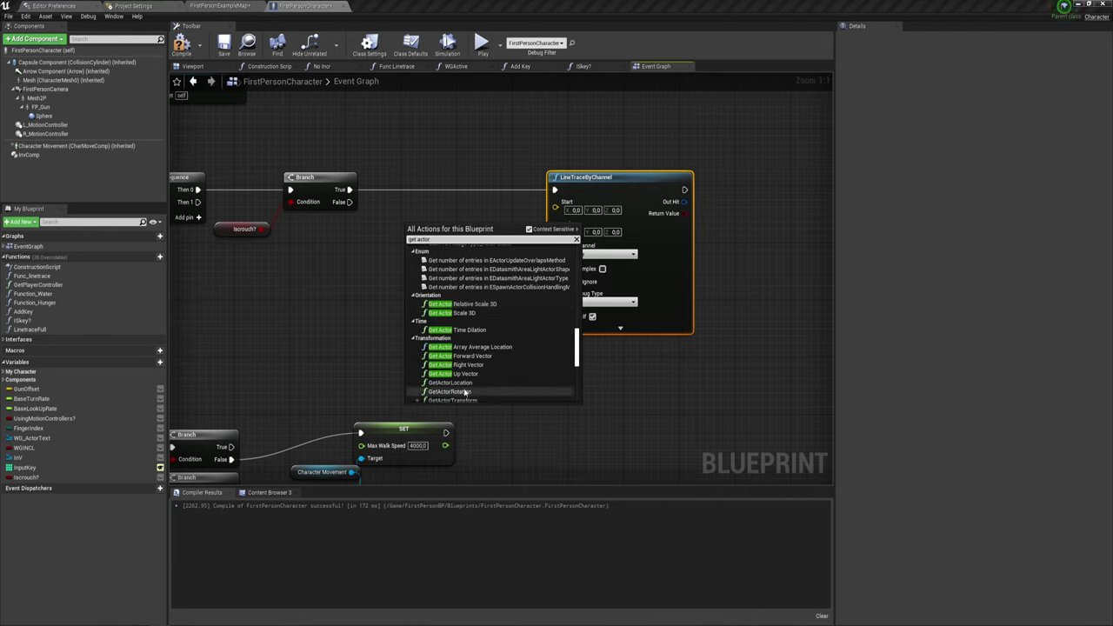
{"action": "scroll", "coordinate": [466, 387], "scroll_direction": "down", "scroll_amount": 3}
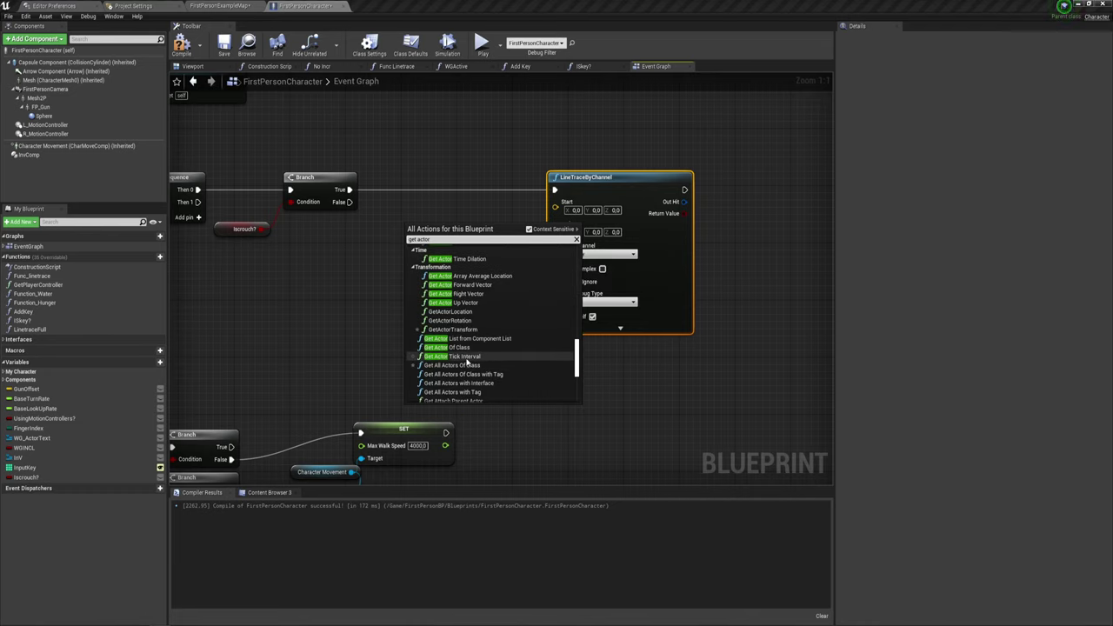
{"action": "left_click", "coordinate": [450, 311]}
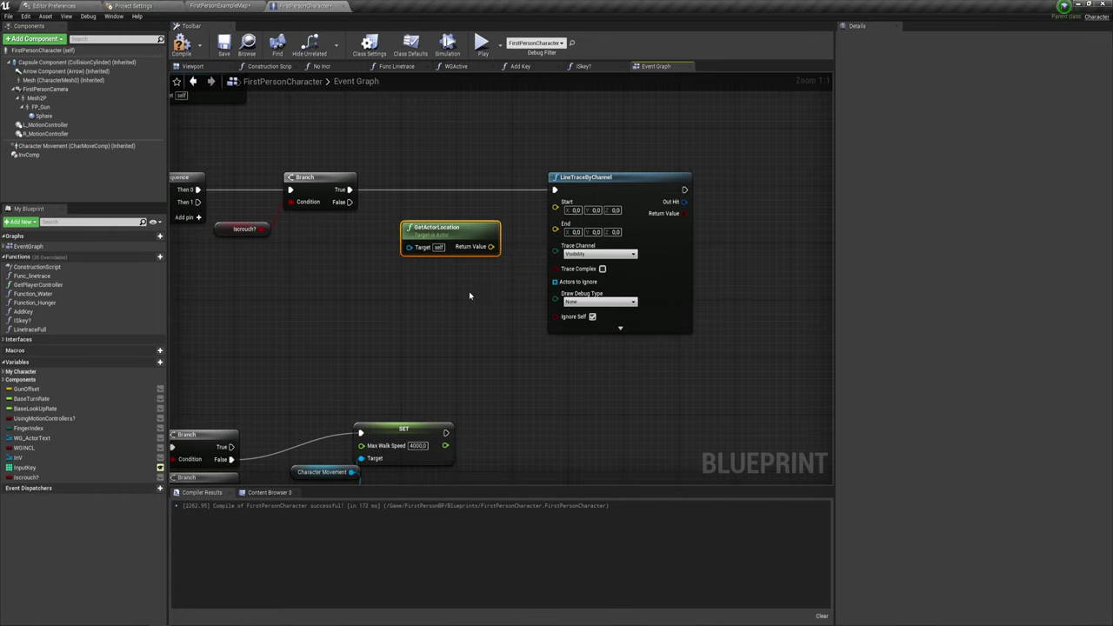
{"action": "left_click_drag", "start_coordinate": [491, 247], "coordinate": [557, 209]}
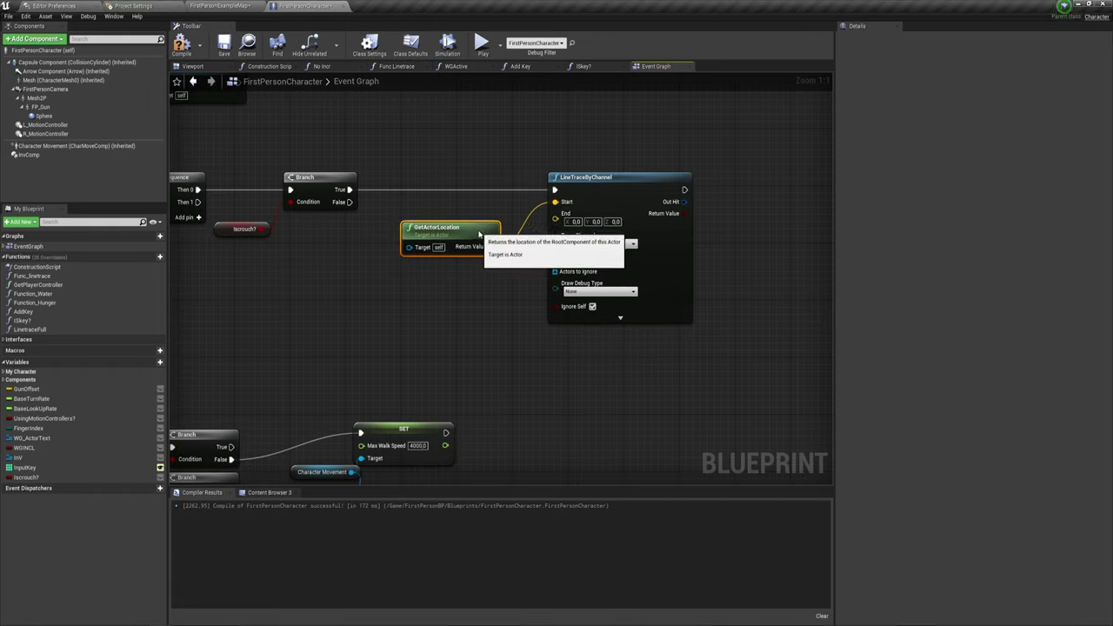
{"action": "left_click_drag", "start_coordinate": [448, 235], "coordinate": [448, 213]}
{"action": "right_click_drag", "start_coordinate": [441, 287], "coordinate": [453, 291]}
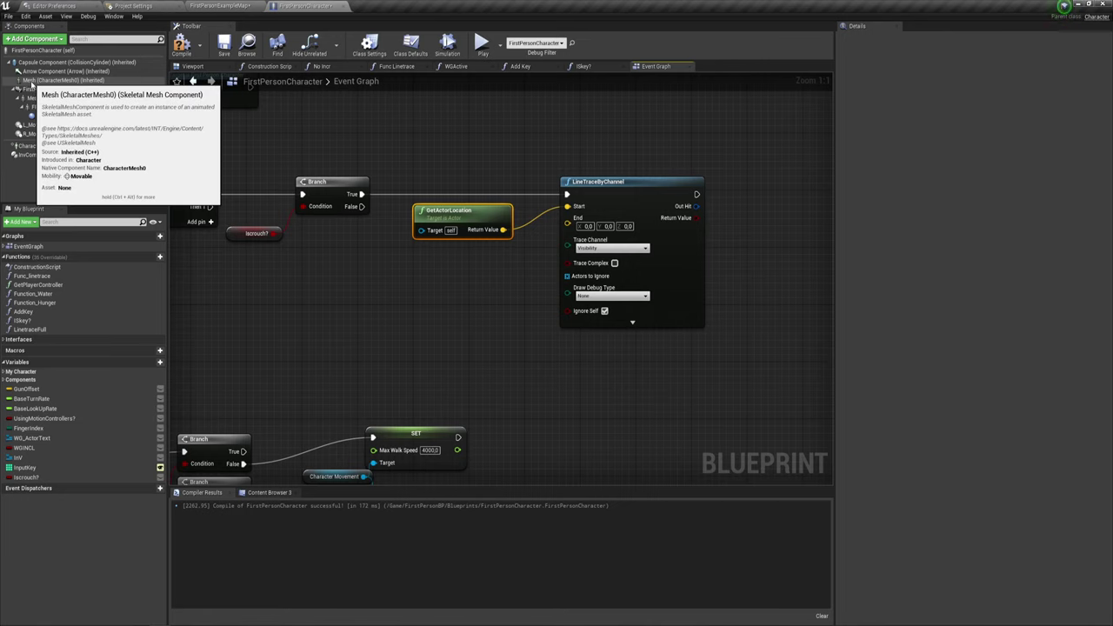
Drag Mesh 2P from the Components panel into the graph as a getter.
{"action": "left_click_drag", "start_coordinate": [24, 81], "coordinate": [321, 256]}
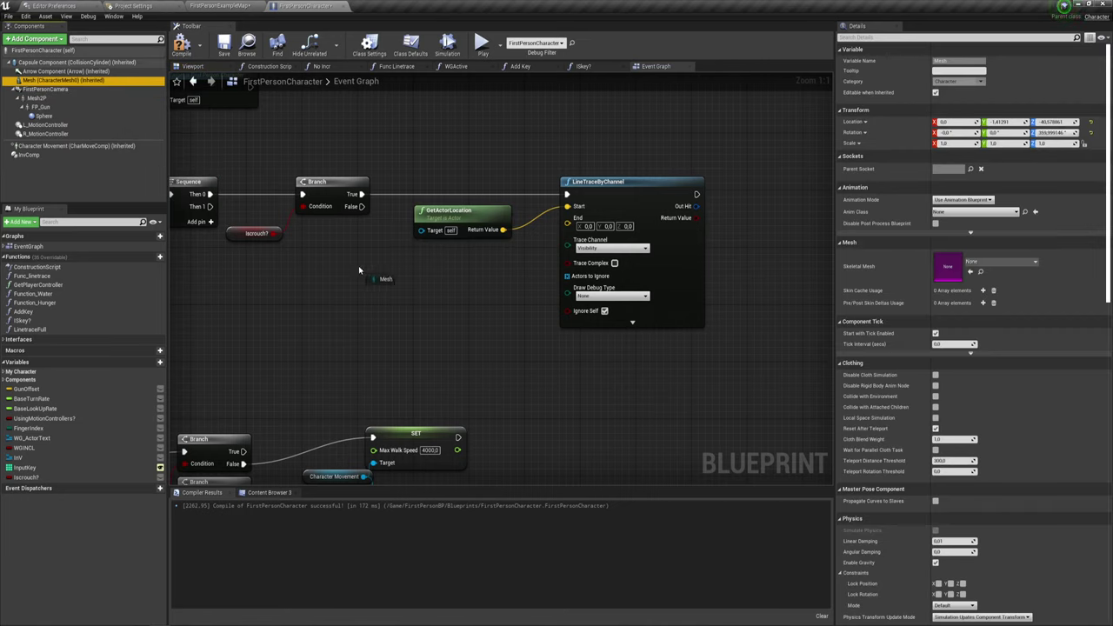
{"action": "left_click_drag", "start_coordinate": [359, 270], "coordinate": [13, 100]}
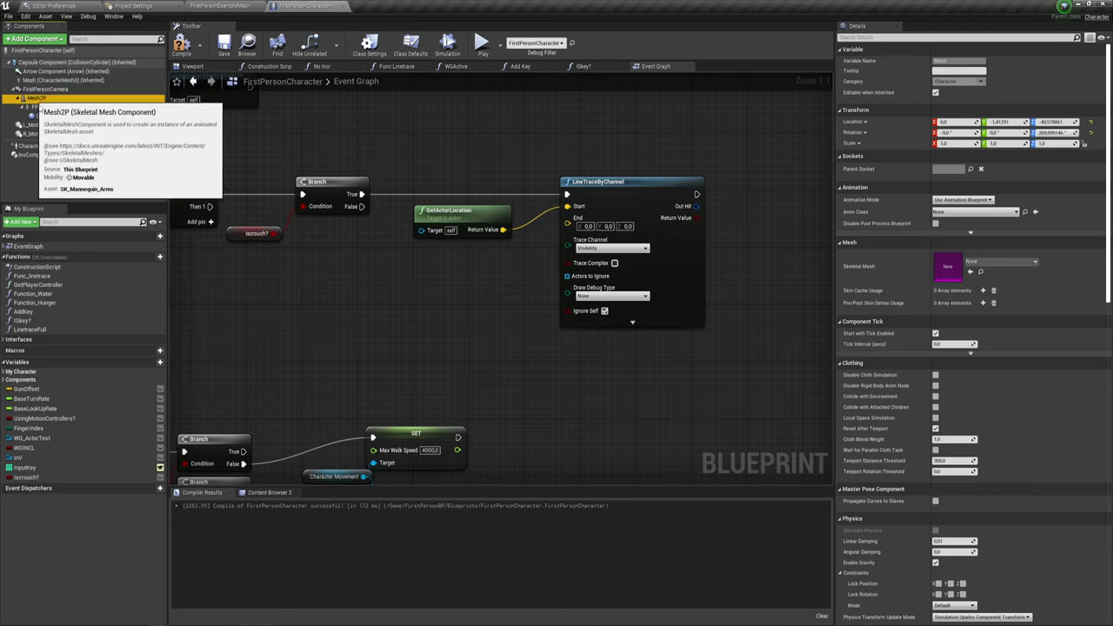
{"action": "left_click_drag", "start_coordinate": [29, 100], "coordinate": [320, 274]}
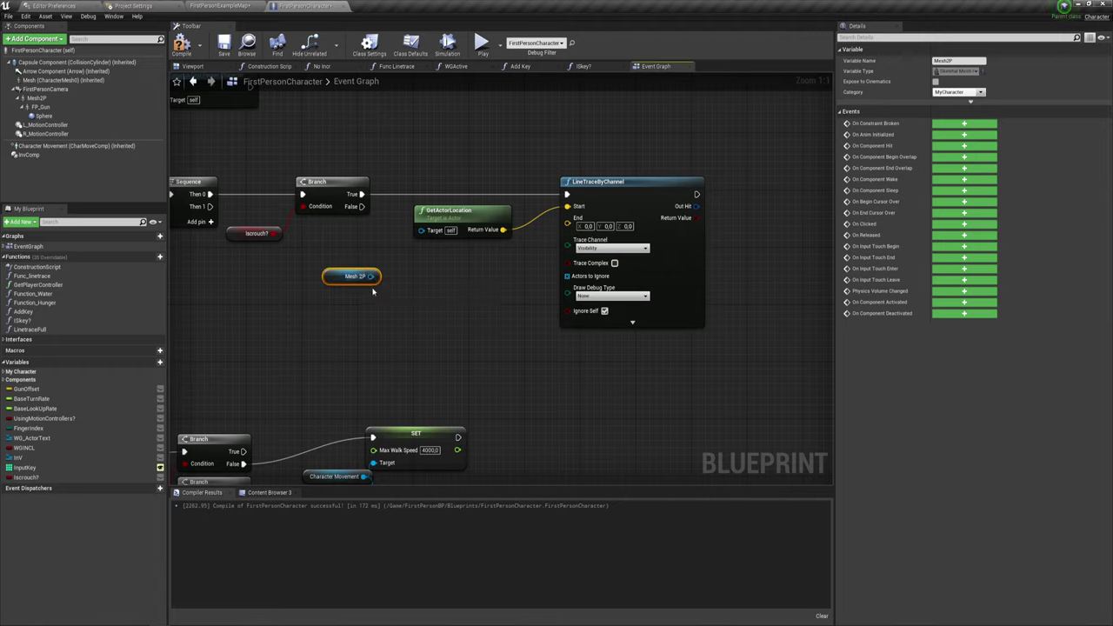
Add a GetWorldLocation node targeting Mesh 2P.
{"action": "left_click_drag", "start_coordinate": [372, 276], "coordinate": [435, 304]}
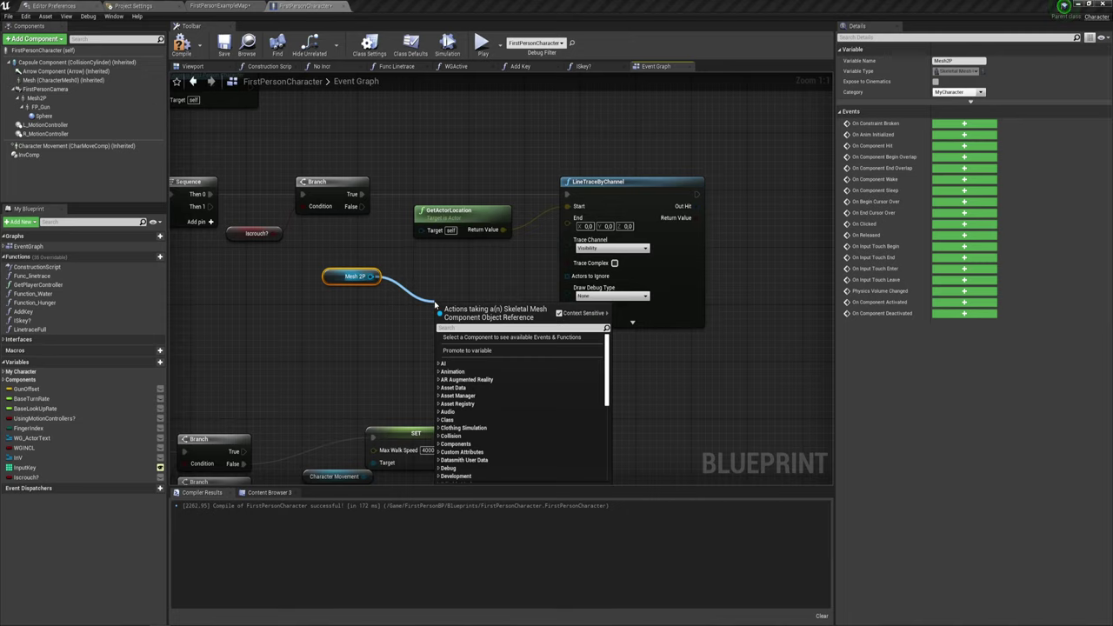
{"action": "type", "text": "get wo"}
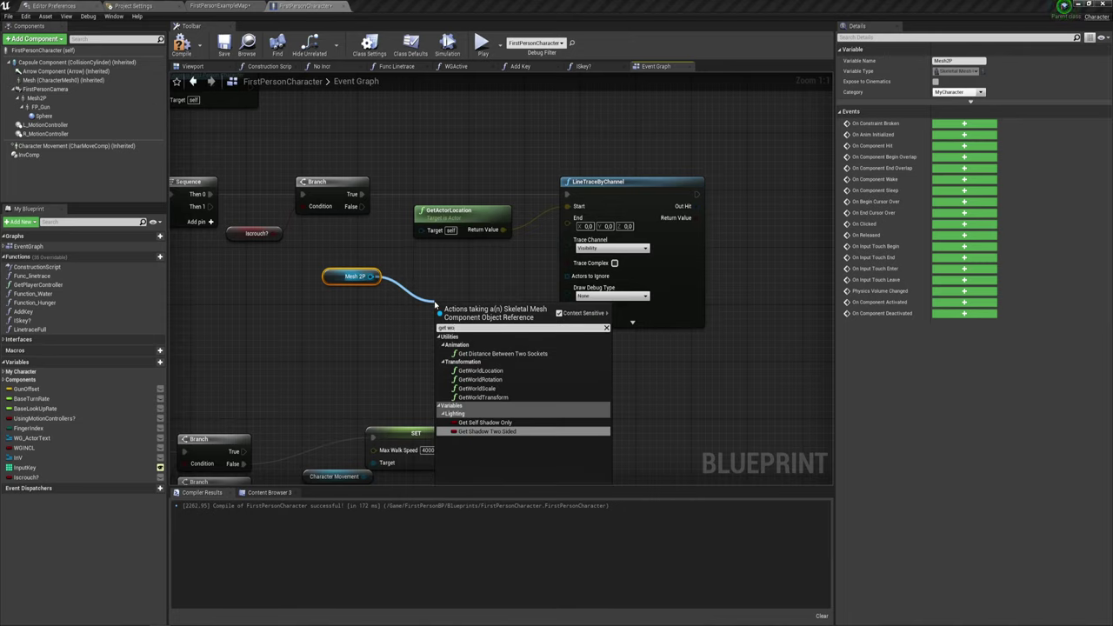
{"action": "left_click", "coordinate": [481, 371]}
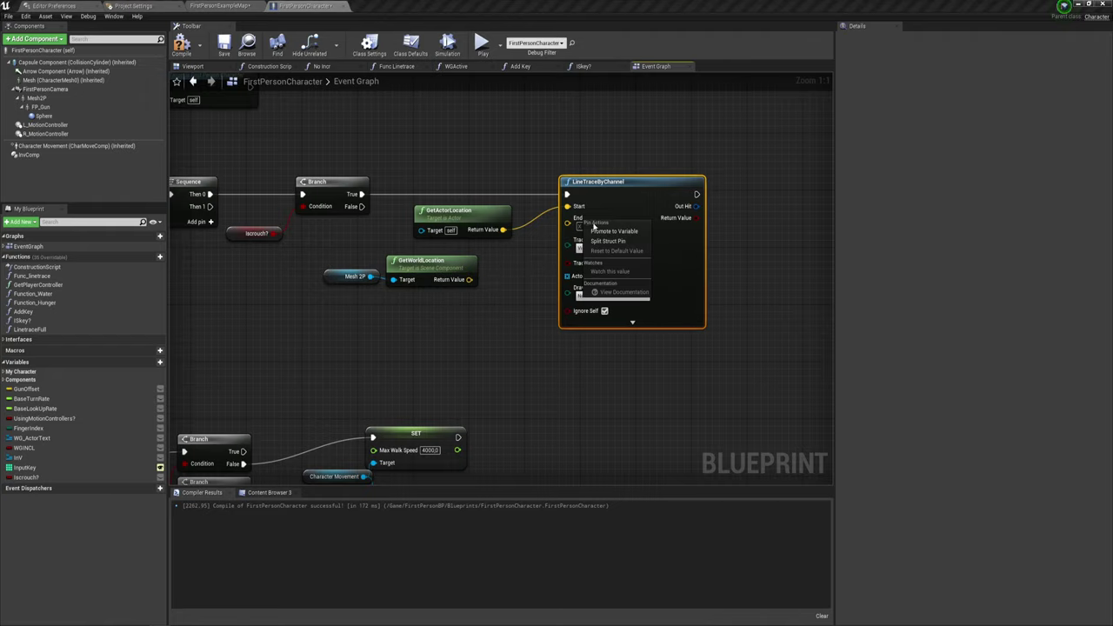
Split the trace End pin and the world location output into X, Y, Z pins.
{"action": "right_click", "coordinate": [583, 223]}
{"action": "left_click", "coordinate": [609, 244]}
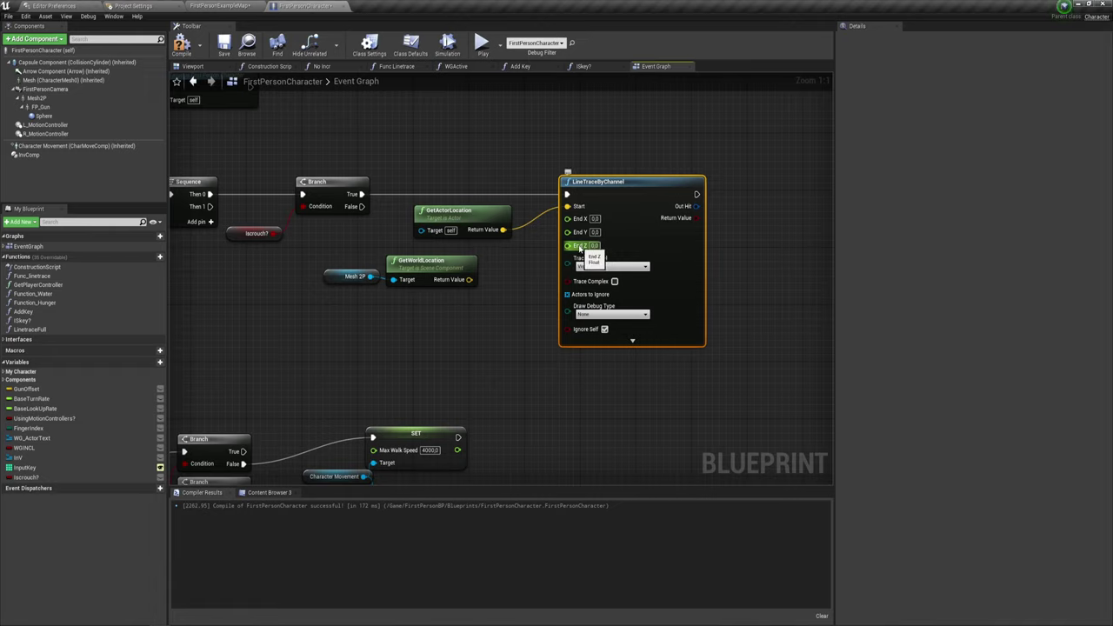
{"action": "right_click", "coordinate": [466, 281]}
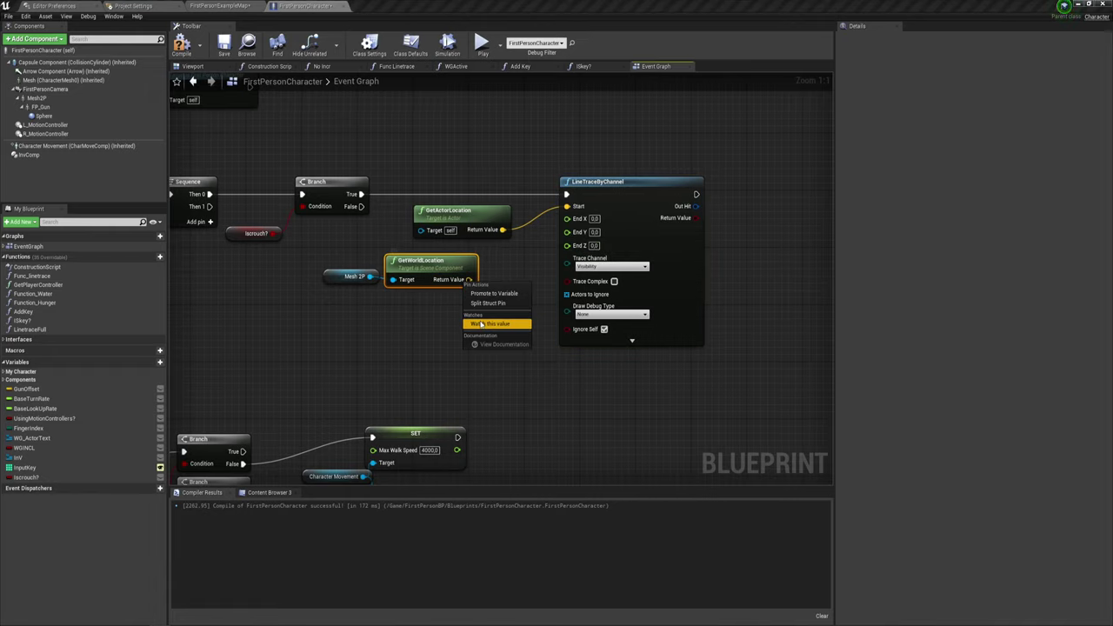
{"action": "left_click", "coordinate": [489, 304]}
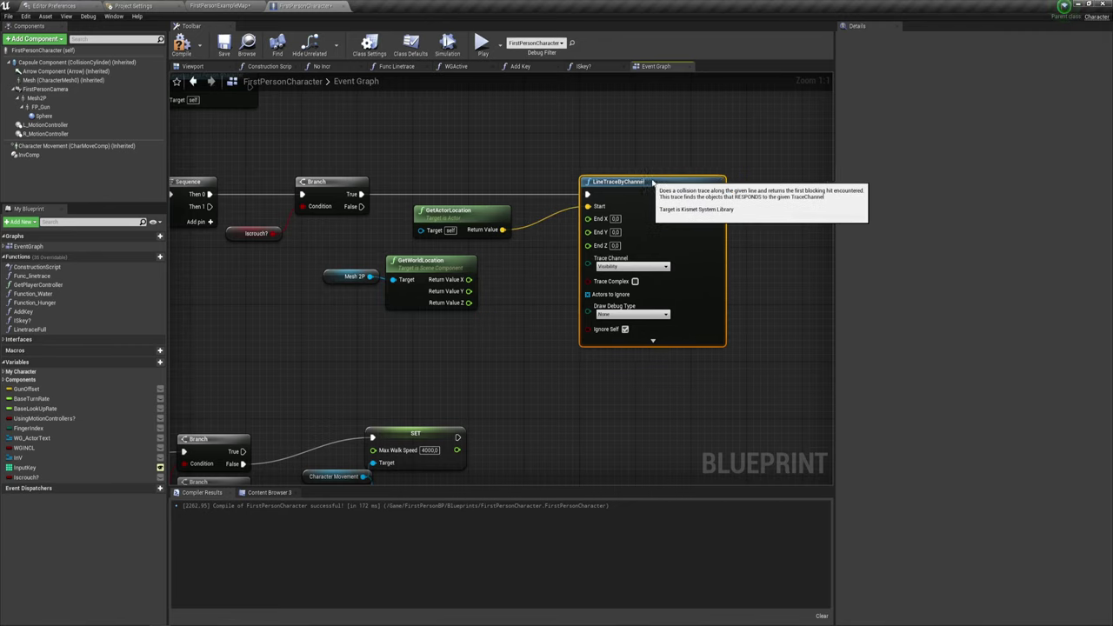
{"action": "left_click_drag", "start_coordinate": [626, 180], "coordinate": [667, 181]}
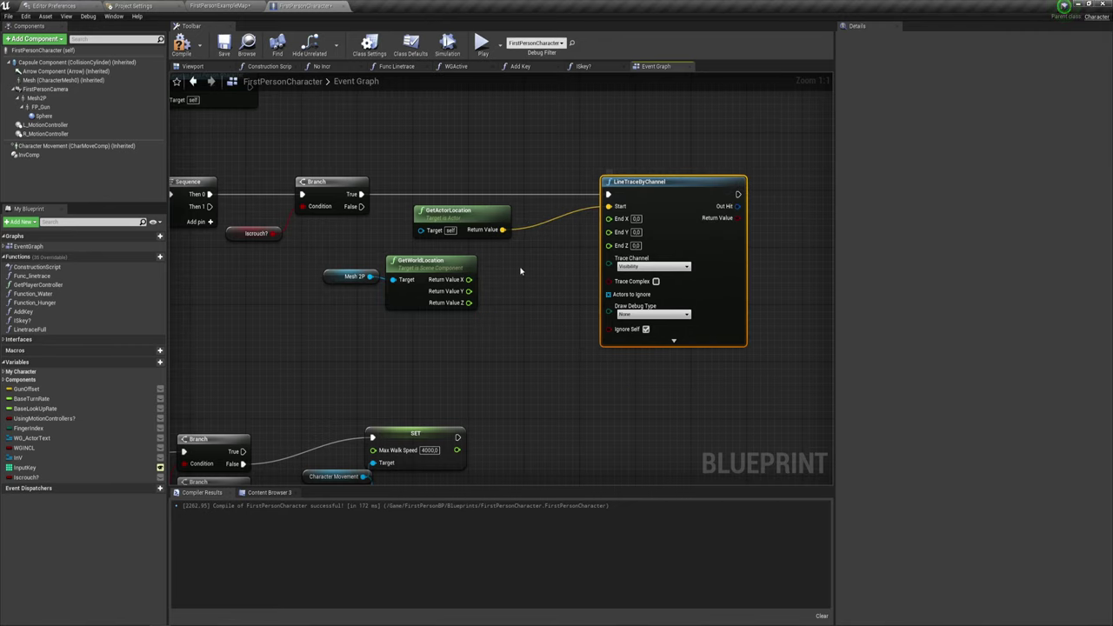
{"action": "right_click_drag", "start_coordinate": [484, 259], "coordinate": [447, 270]}
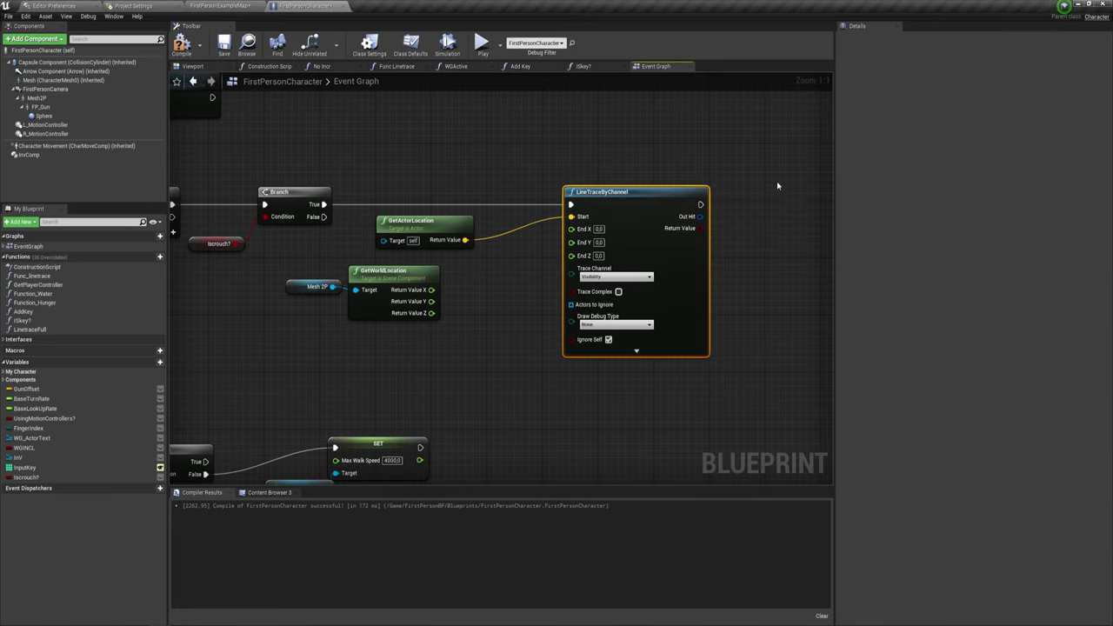
{"action": "right_click_drag", "start_coordinate": [457, 298], "coordinate": [448, 294]}
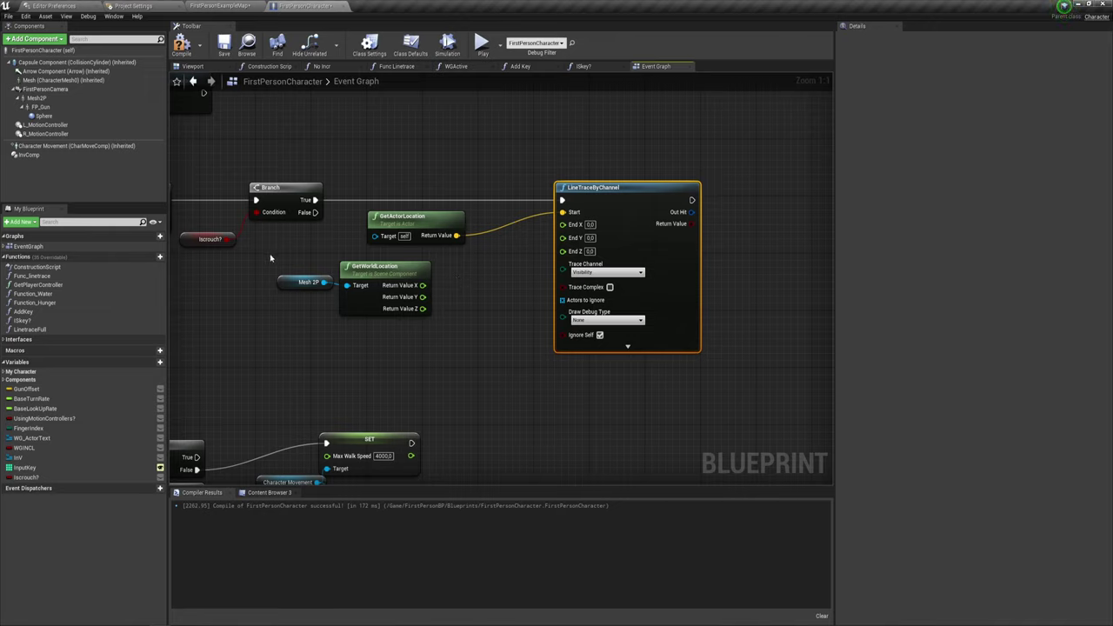
{"action": "left_click_drag", "start_coordinate": [202, 263], "coordinate": [293, 192]}
{"action": "left_click_drag", "start_coordinate": [198, 158], "coordinate": [314, 265]}
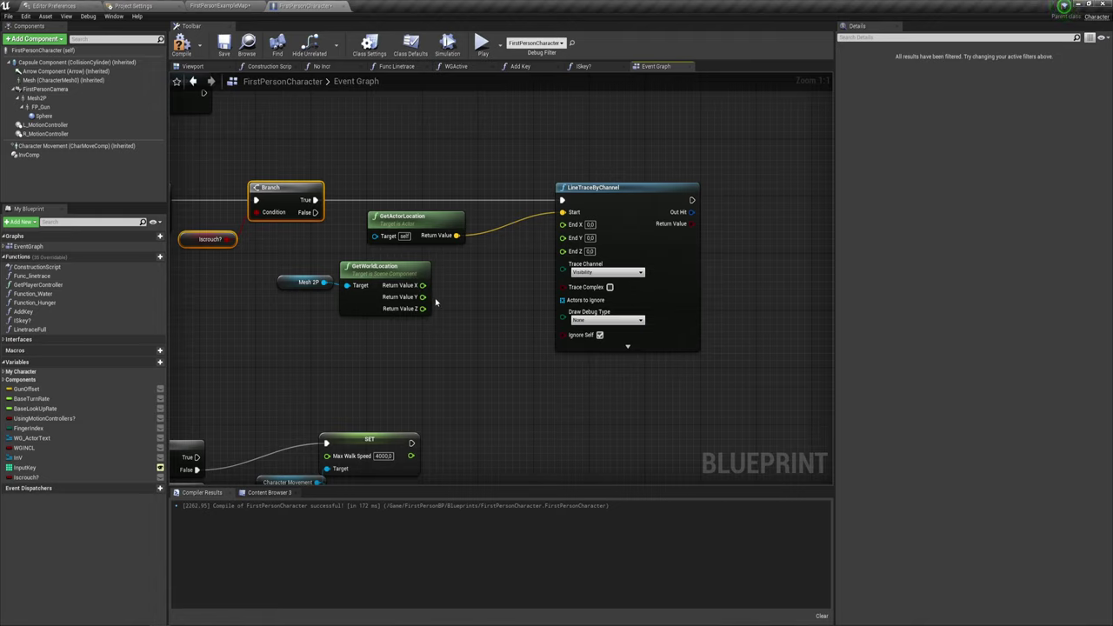
Wire world X and Y into End X/Y, and feed world Z + 50.0 into End Z.
{"action": "left_click_drag", "start_coordinate": [423, 285], "coordinate": [564, 224]}
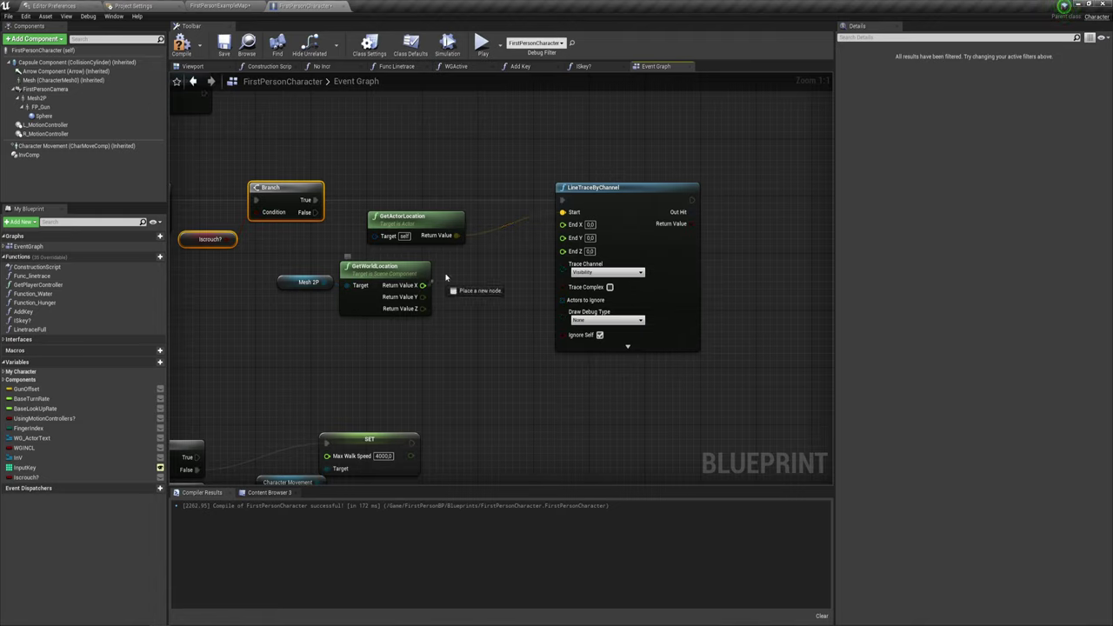
{"action": "left_click_drag", "start_coordinate": [422, 297], "coordinate": [563, 235]}
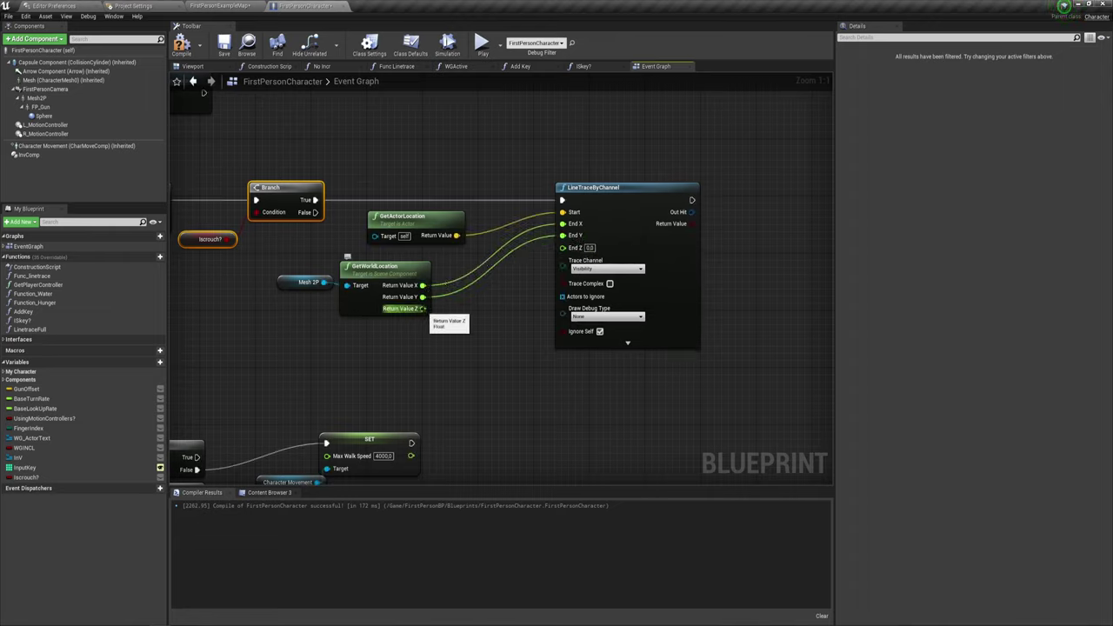
{"action": "left_click_drag", "start_coordinate": [423, 309], "coordinate": [465, 328]}
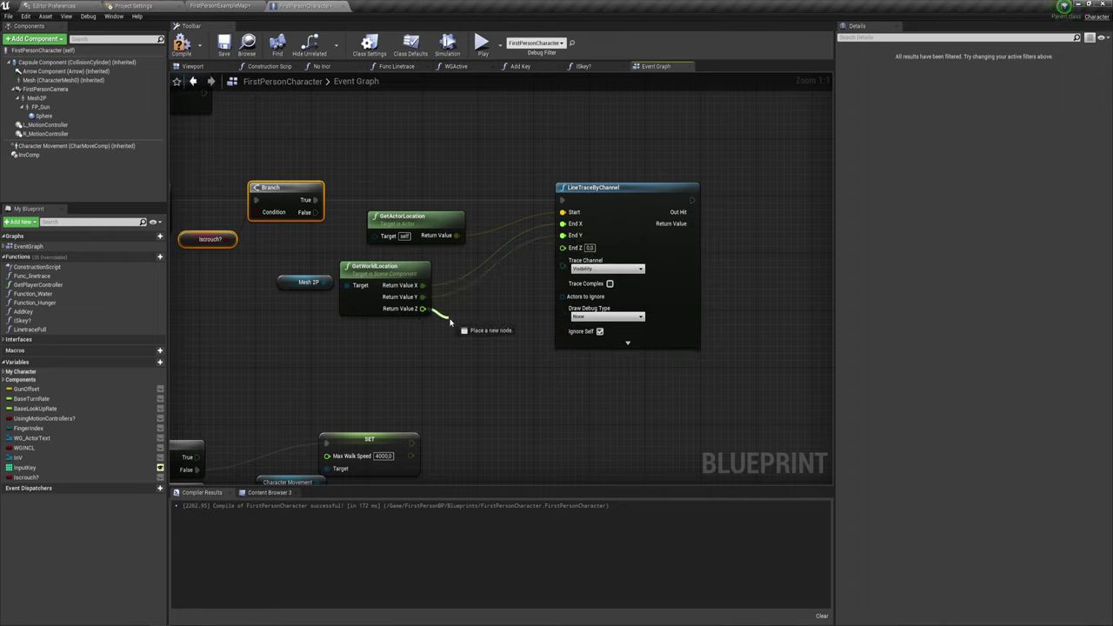
{"action": "type", "text": "+"}
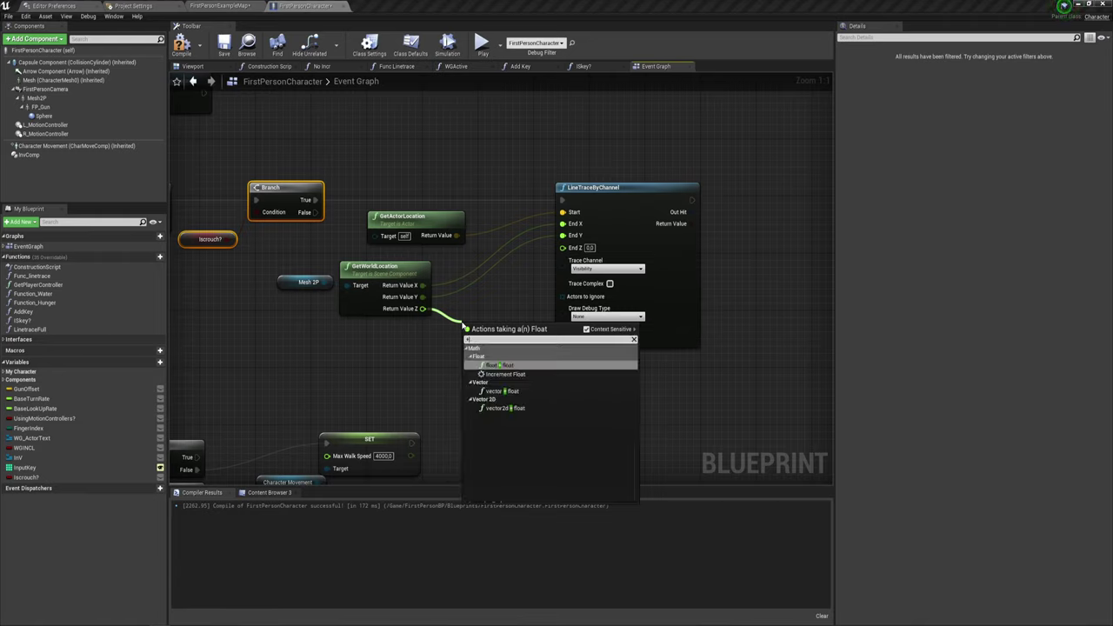
{"action": "left_click", "coordinate": [509, 366]}
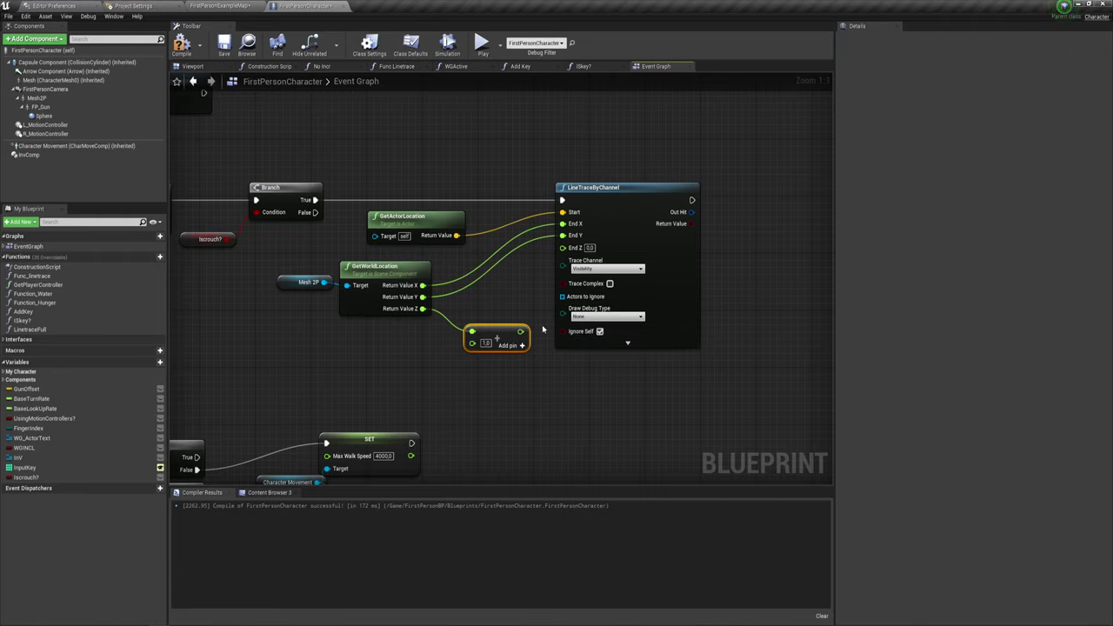
{"action": "left_click_drag", "start_coordinate": [521, 332], "coordinate": [564, 248]}
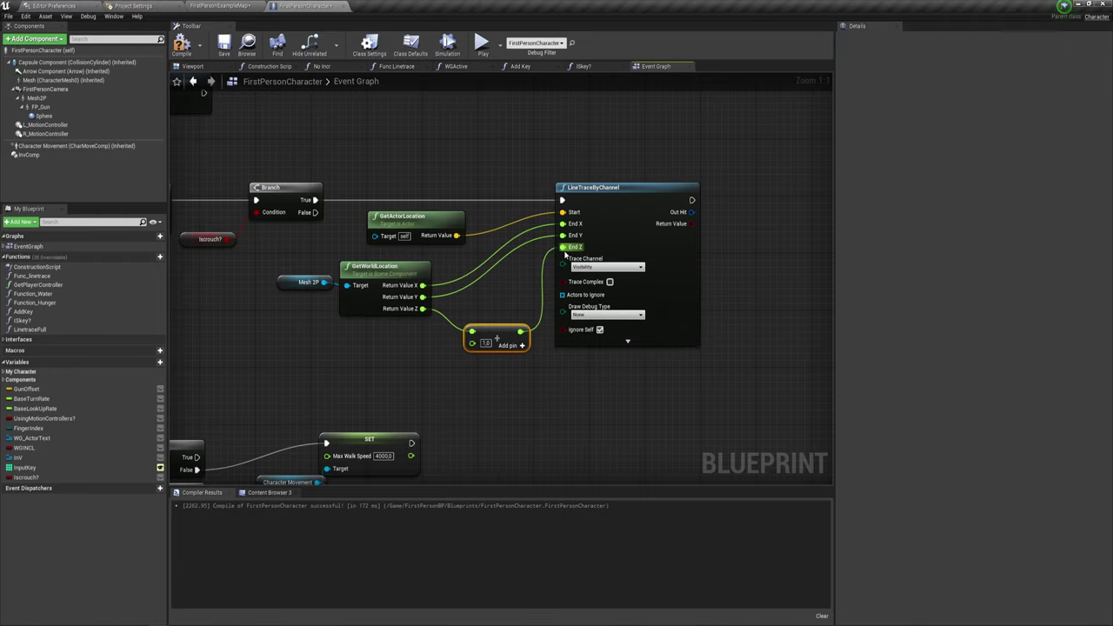
{"action": "mouse_move", "coordinate": [496, 333]}
{"action": "left_mouse_down"}
{"action": "mouse_move", "coordinate": [510, 305]}
{"action": "mouse_move", "coordinate": [499, 315]}
{"action": "left_mouse_up"}
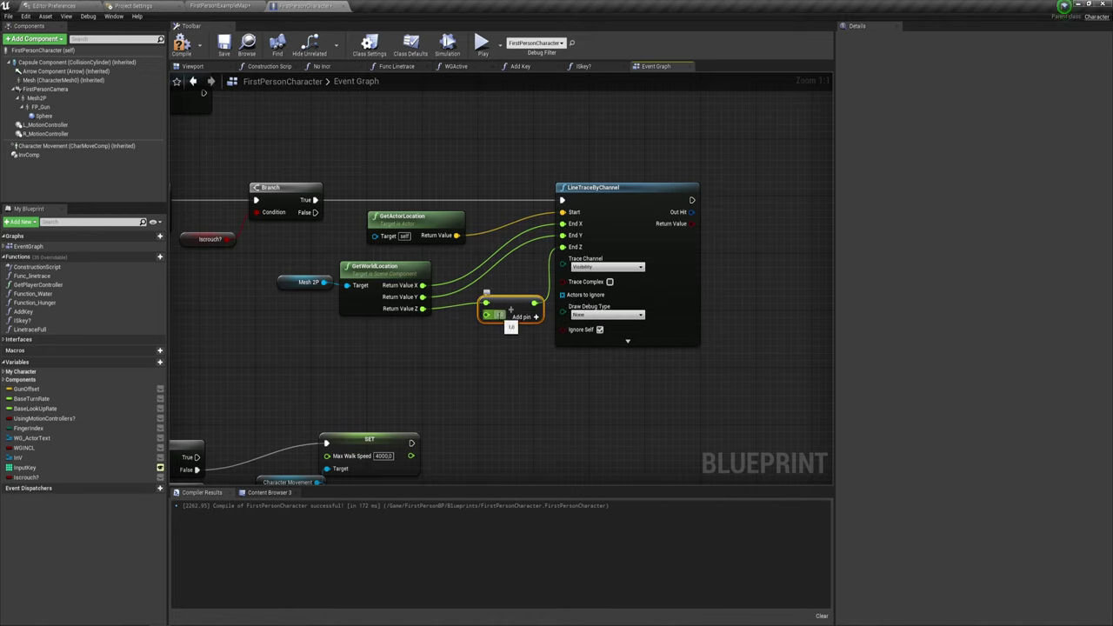
{"action": "type", "text": "1000"}
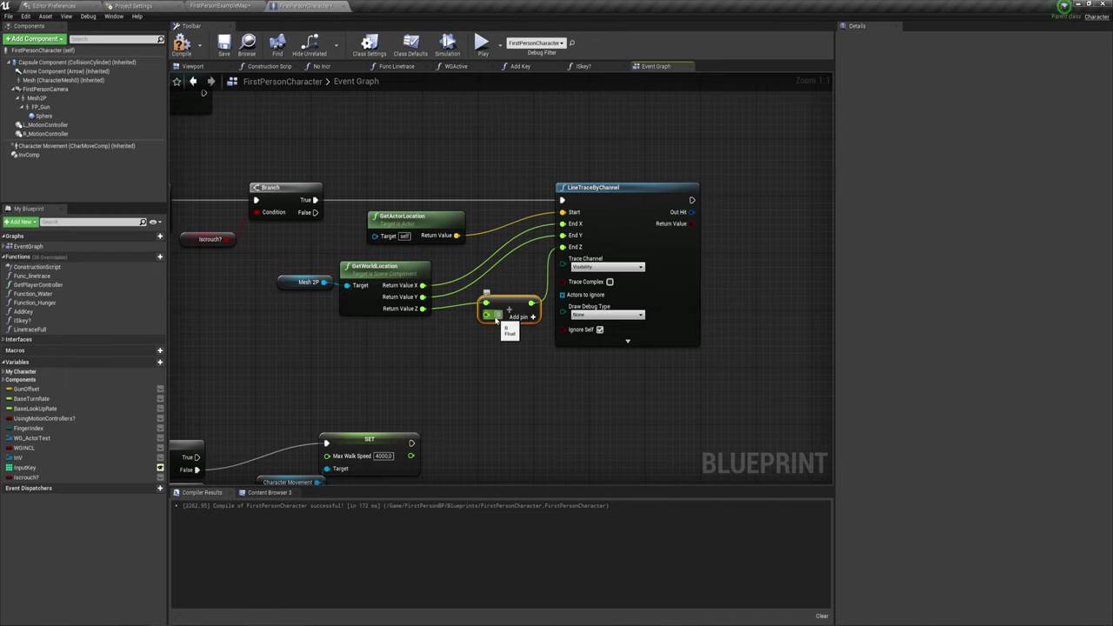
{"action": "left_click", "coordinate": [515, 376]}
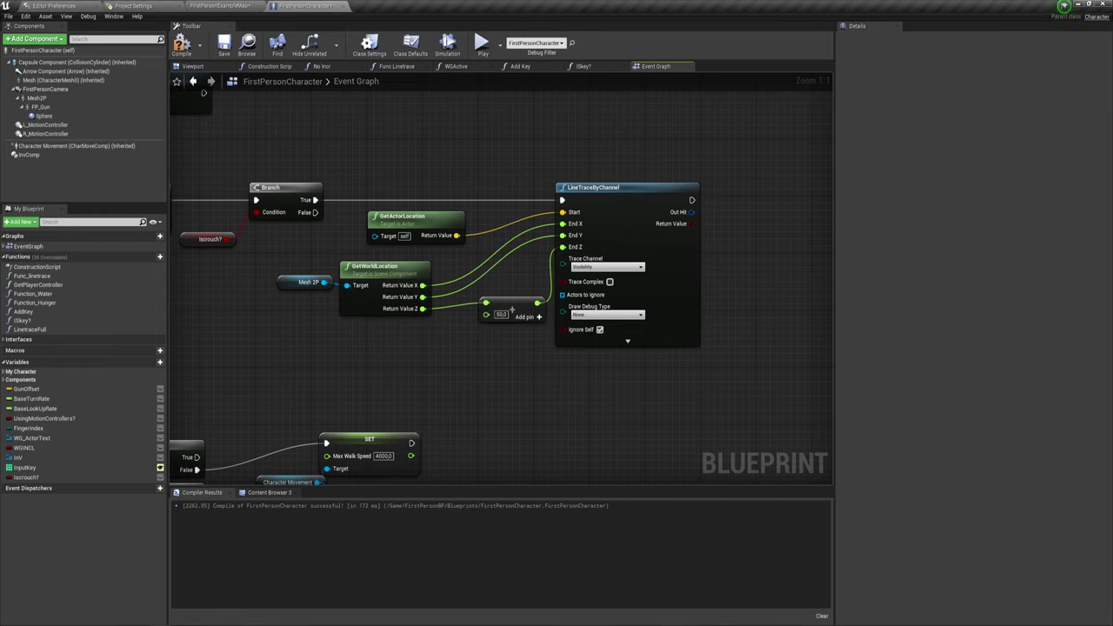
Set the trace's Draw Debug Type to For Duration.
{"action": "right_click_drag", "start_coordinate": [571, 356], "coordinate": [439, 353]}
{"action": "left_click", "coordinate": [474, 311]}
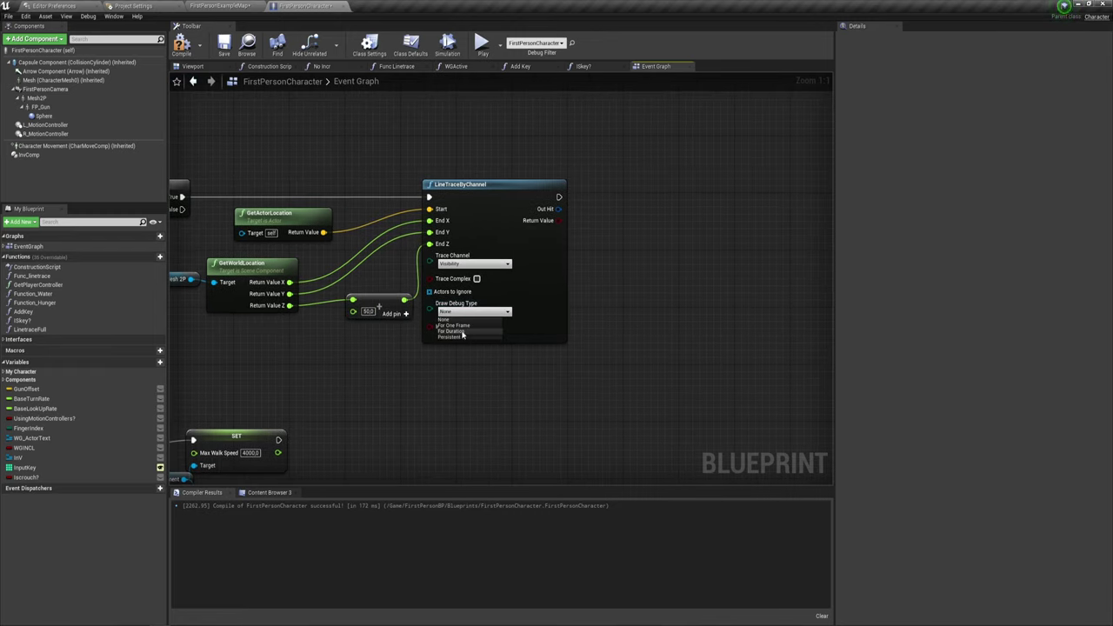
{"action": "left_click", "coordinate": [463, 332]}
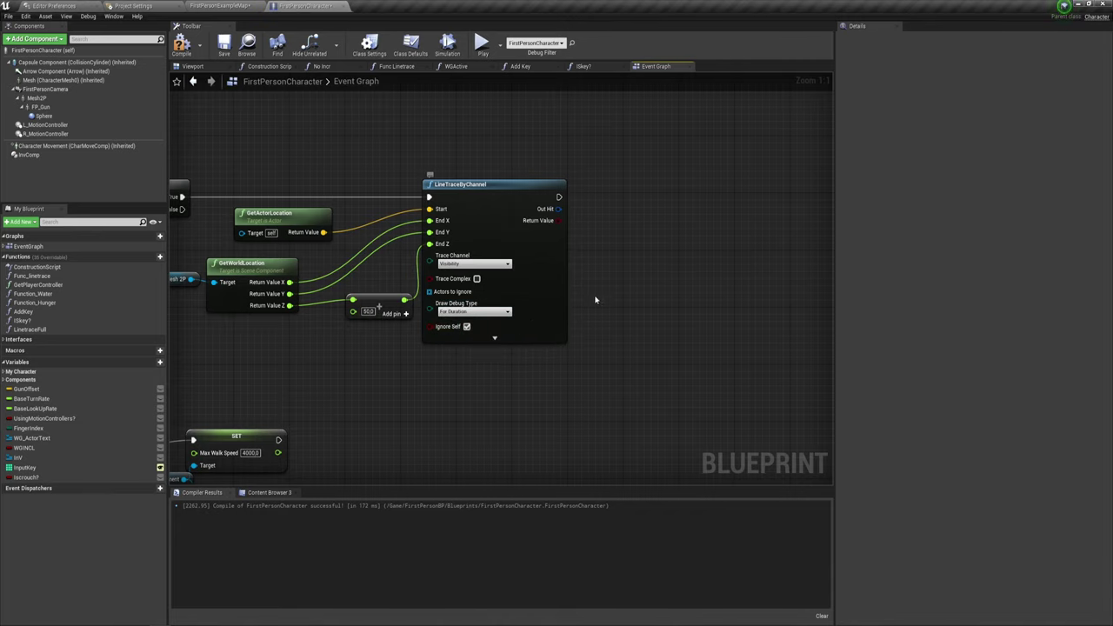
Add a Branch after LineTraceByChannel, using the trace's Return Value as its condition.
{"action": "mouse_move", "coordinate": [597, 301]}
{"action": "right_mouse_down"}
{"action": "mouse_move", "coordinate": [577, 311]}
{"action": "mouse_move", "coordinate": [603, 282]}
{"action": "mouse_move", "coordinate": [569, 289]}
{"action": "right_mouse_up"}
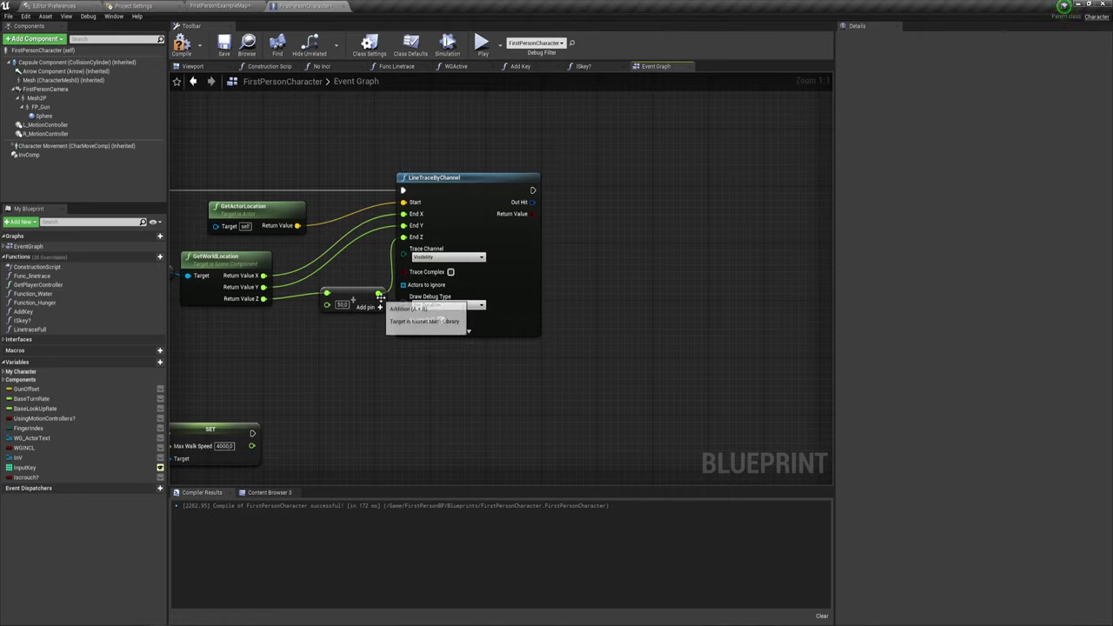
{"action": "right_click_drag", "start_coordinate": [433, 258], "coordinate": [407, 278]}
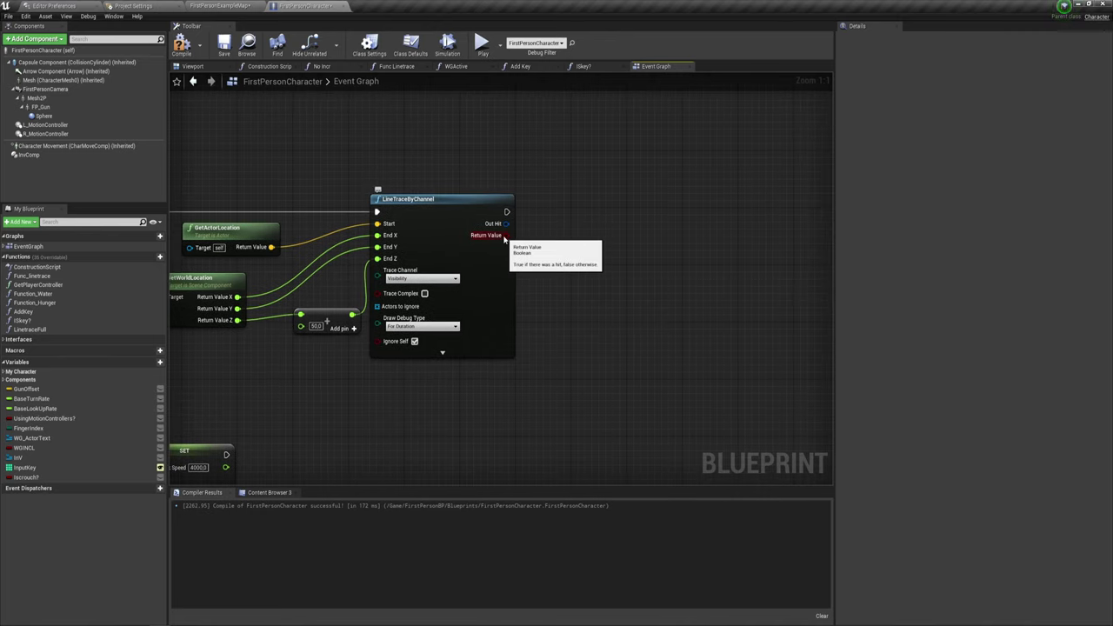
{"action": "left_click_drag", "start_coordinate": [510, 235], "coordinate": [589, 198]}
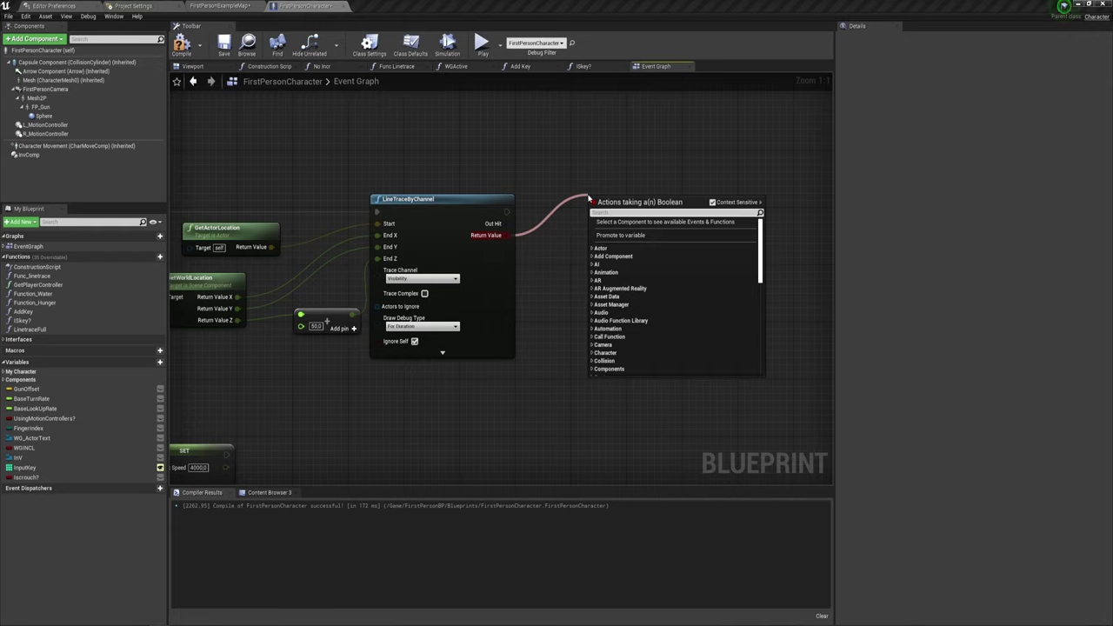
{"action": "type", "text": "bra"}
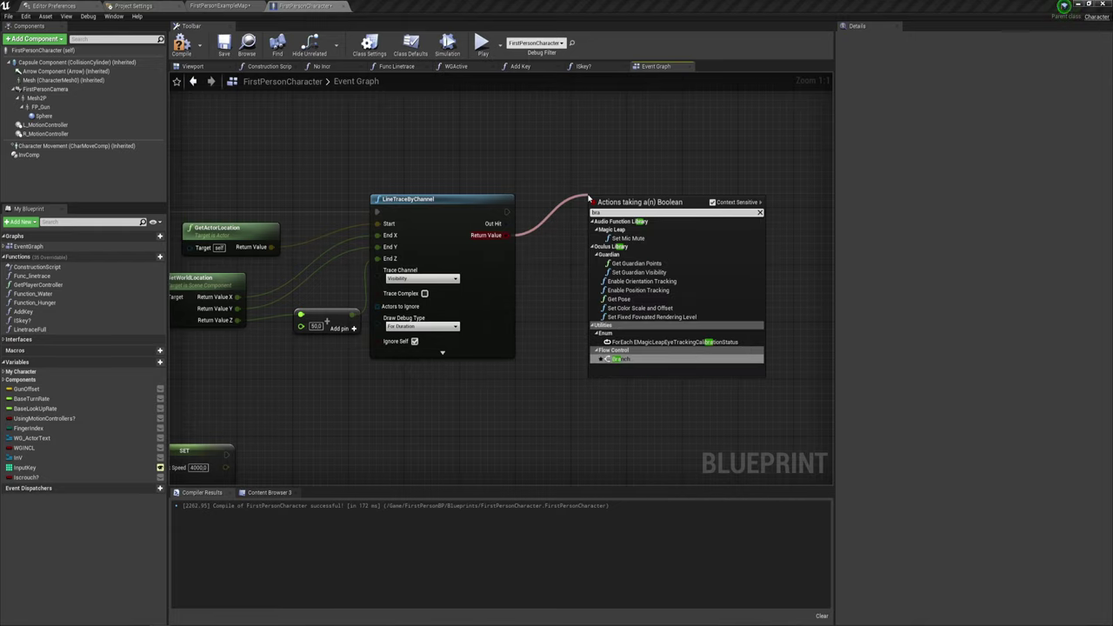
{"action": "key", "text": "Return"}
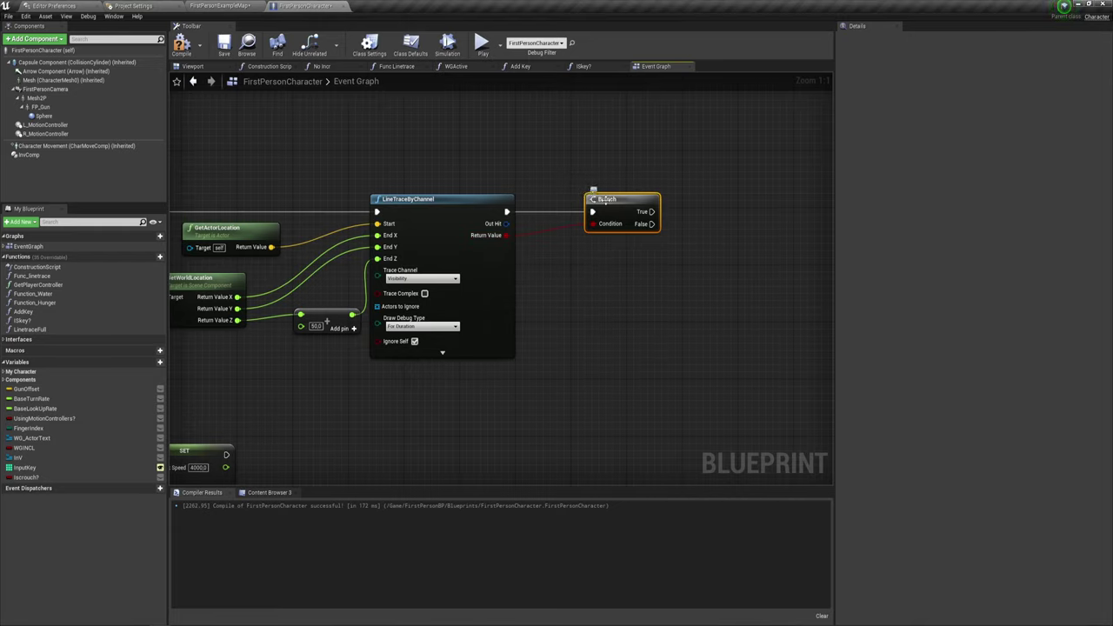
{"action": "left_click_drag", "start_coordinate": [606, 200], "coordinate": [579, 200]}
Break the trace's Out Hit into a fully expanded Break Hit Result node.
{"action": "left_click_drag", "start_coordinate": [506, 223], "coordinate": [518, 288]}
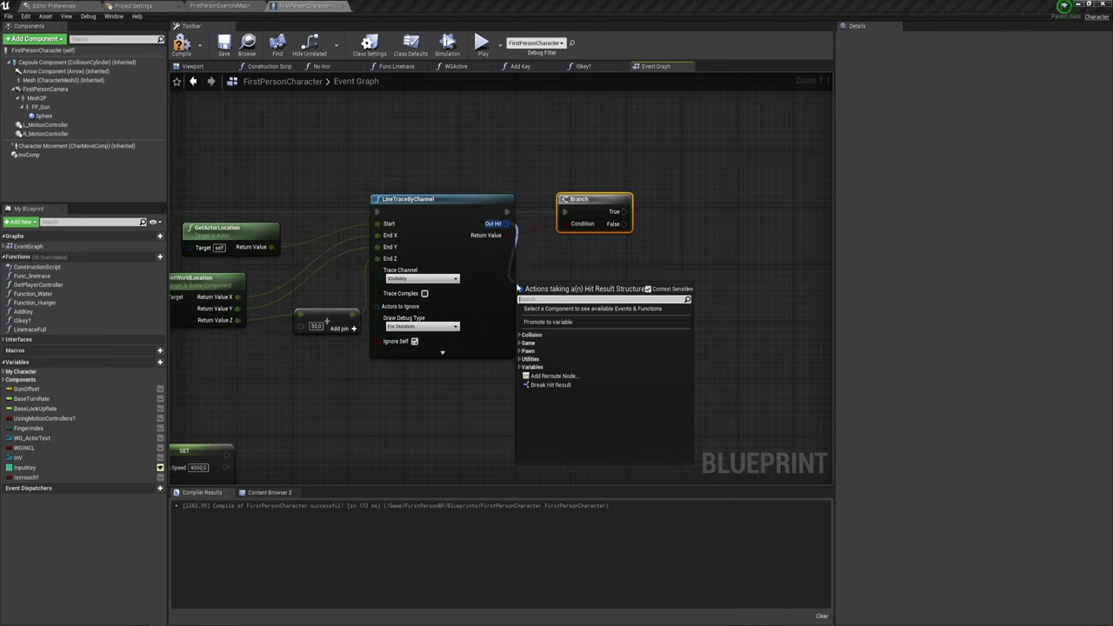
{"action": "left_click", "coordinate": [554, 384]}
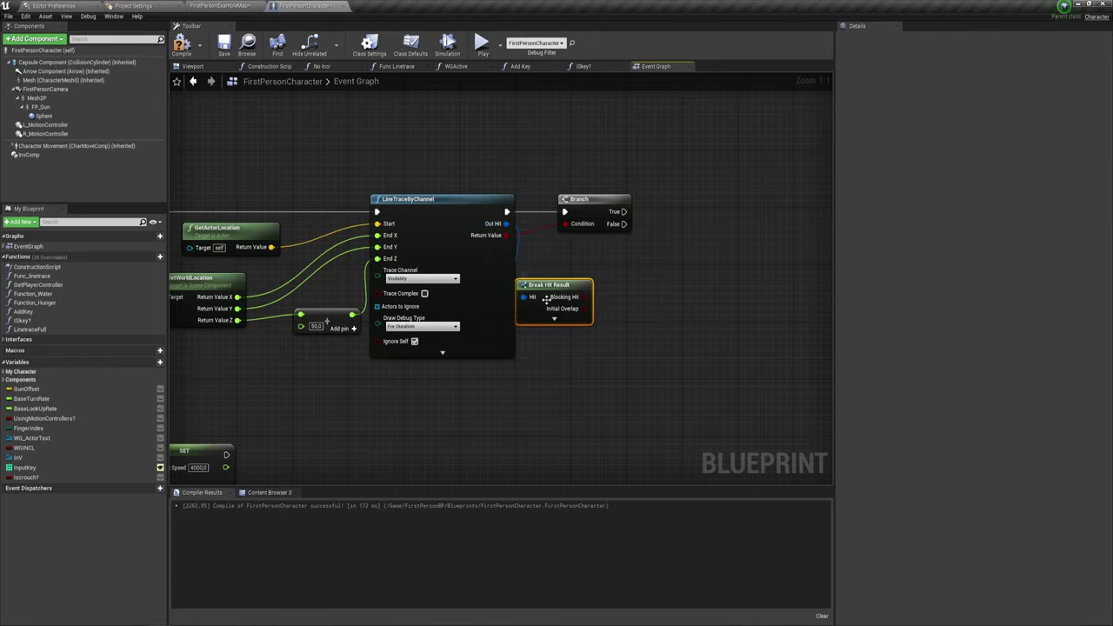
{"action": "left_click", "coordinate": [554, 318]}
{"action": "right_click_drag", "start_coordinate": [582, 298], "coordinate": [469, 228]}
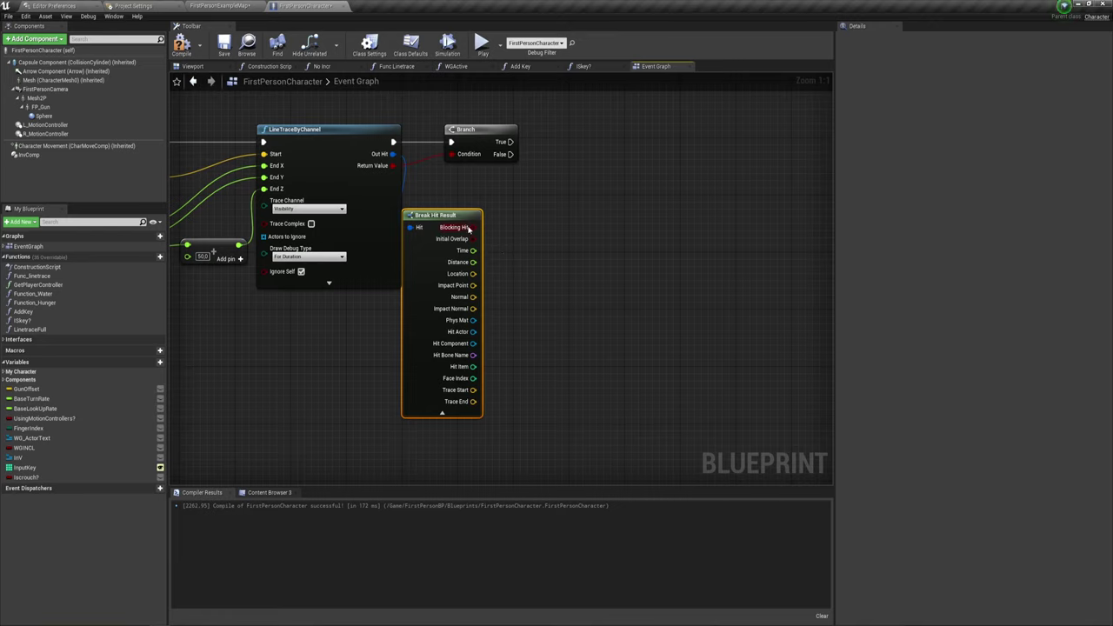
{"action": "left_click_drag", "start_coordinate": [425, 212], "coordinate": [433, 177]}
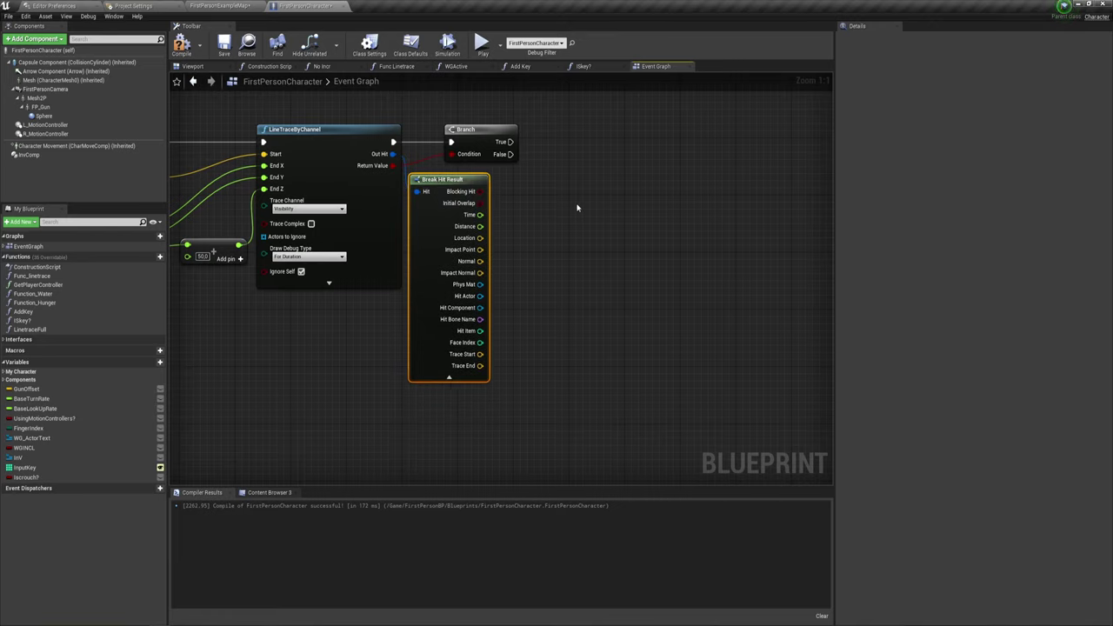
{"action": "right_click_drag", "start_coordinate": [573, 206], "coordinate": [549, 222]}
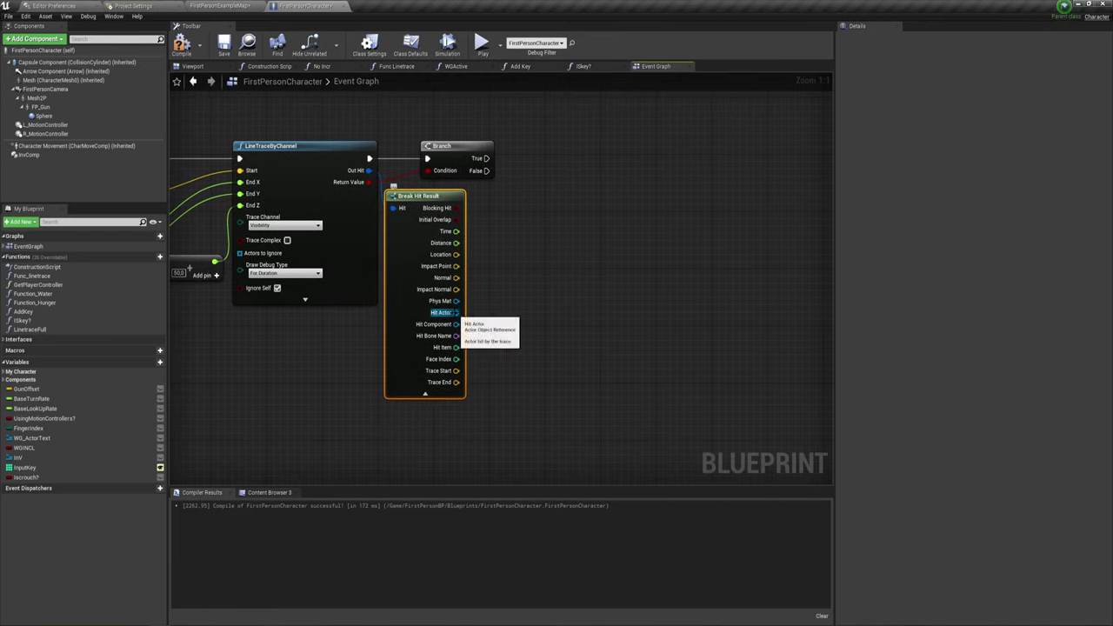
Check Hit Actor with an Is Valid node run from the Branch's True output.
{"action": "left_click_drag", "start_coordinate": [456, 312], "coordinate": [512, 251]}
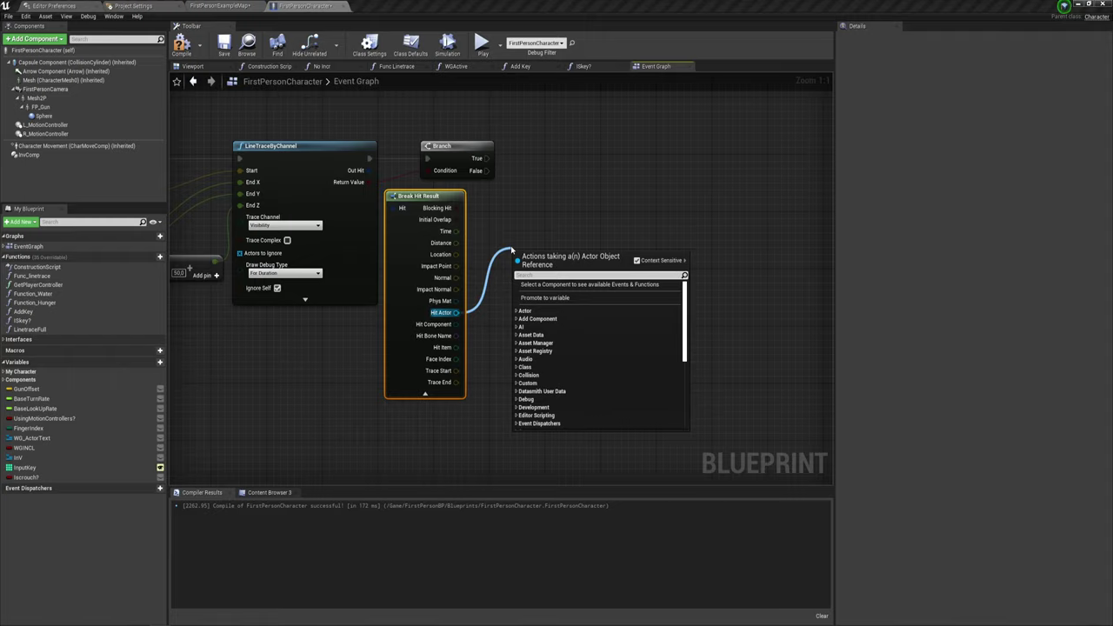
{"action": "type", "text": "hi"}
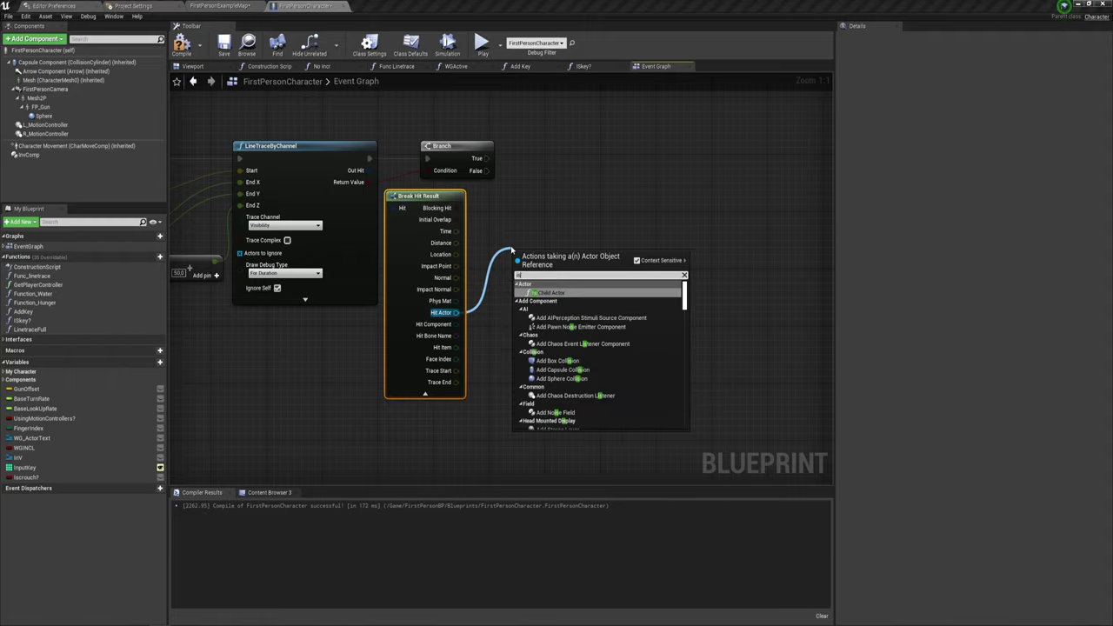
{"action": "type", "text": " va"}
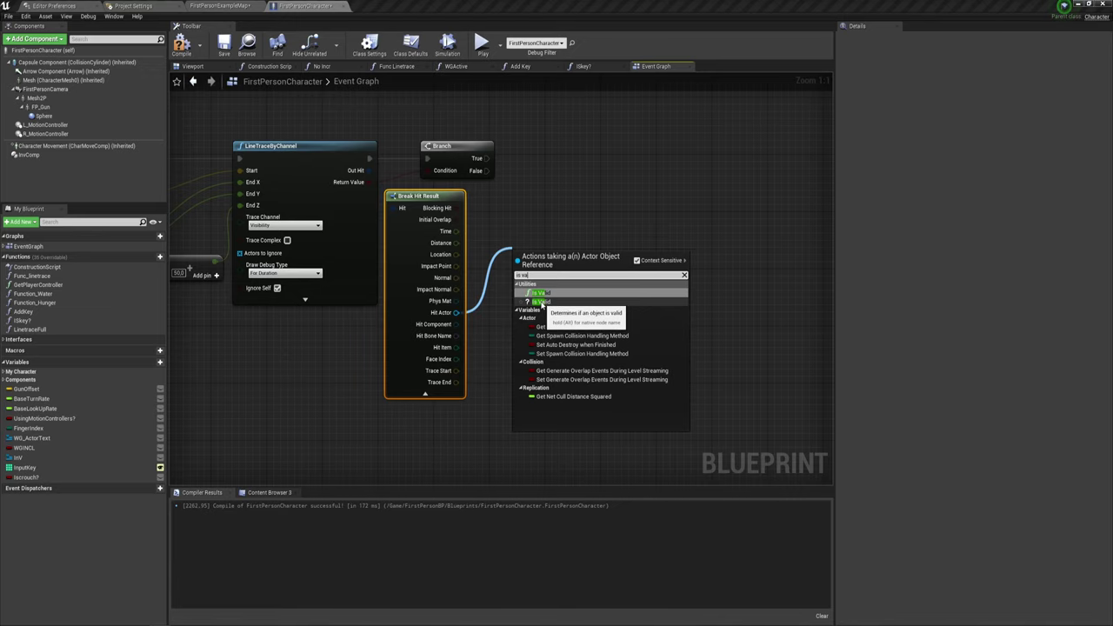
{"action": "left_click", "coordinate": [541, 303]}
{"action": "right_click_drag", "start_coordinate": [540, 264], "coordinate": [470, 307]}
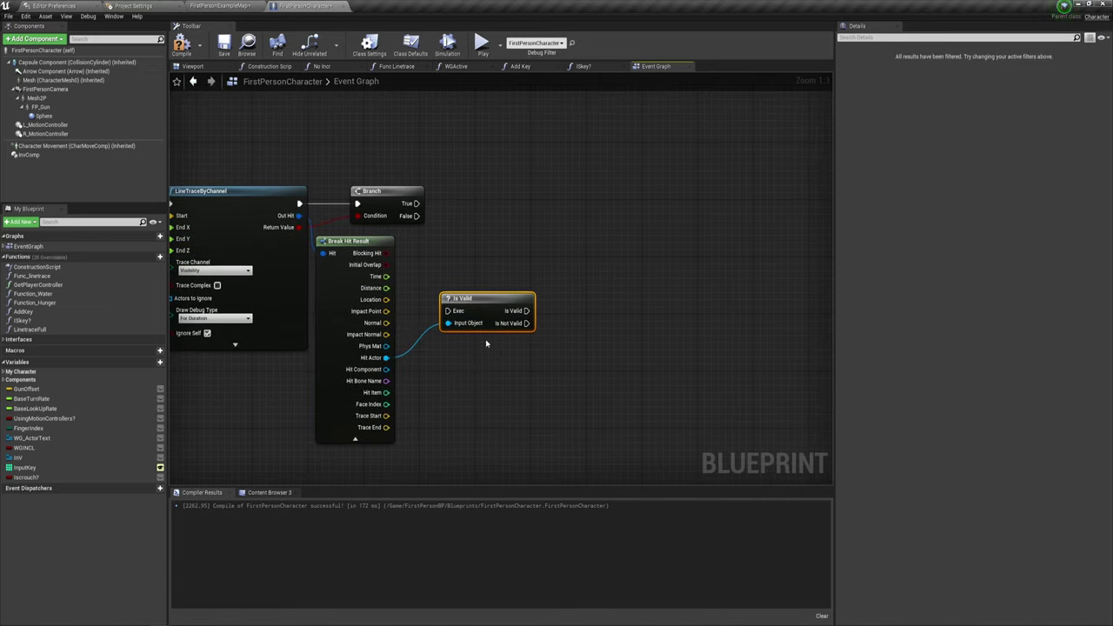
{"action": "left_click_drag", "start_coordinate": [469, 308], "coordinate": [485, 204]}
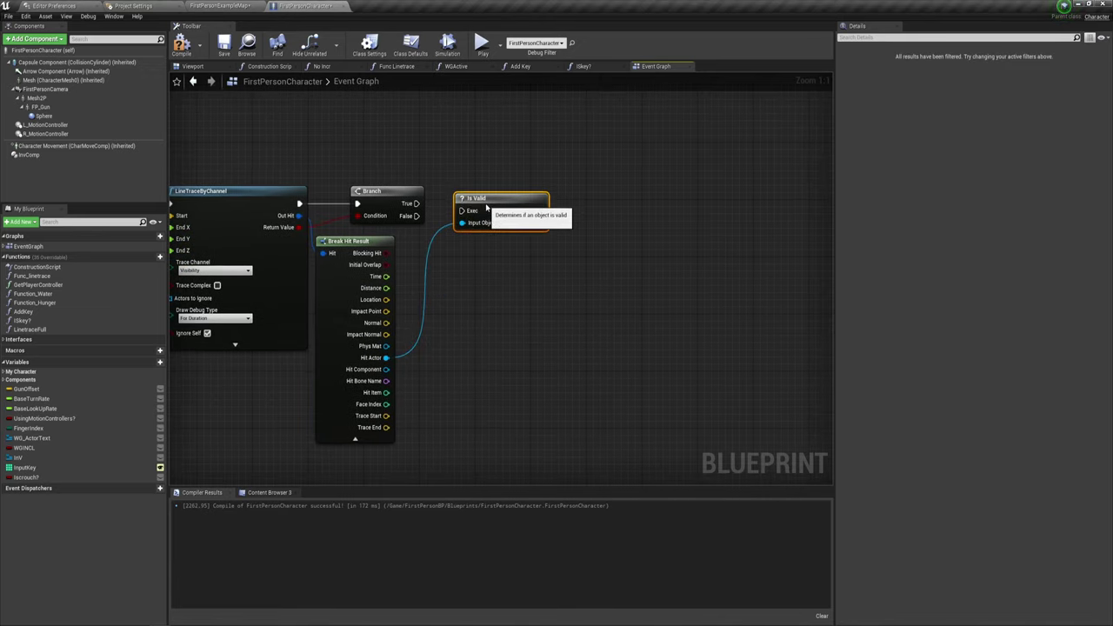
{"action": "left_click_drag", "start_coordinate": [417, 204], "coordinate": [455, 204]}
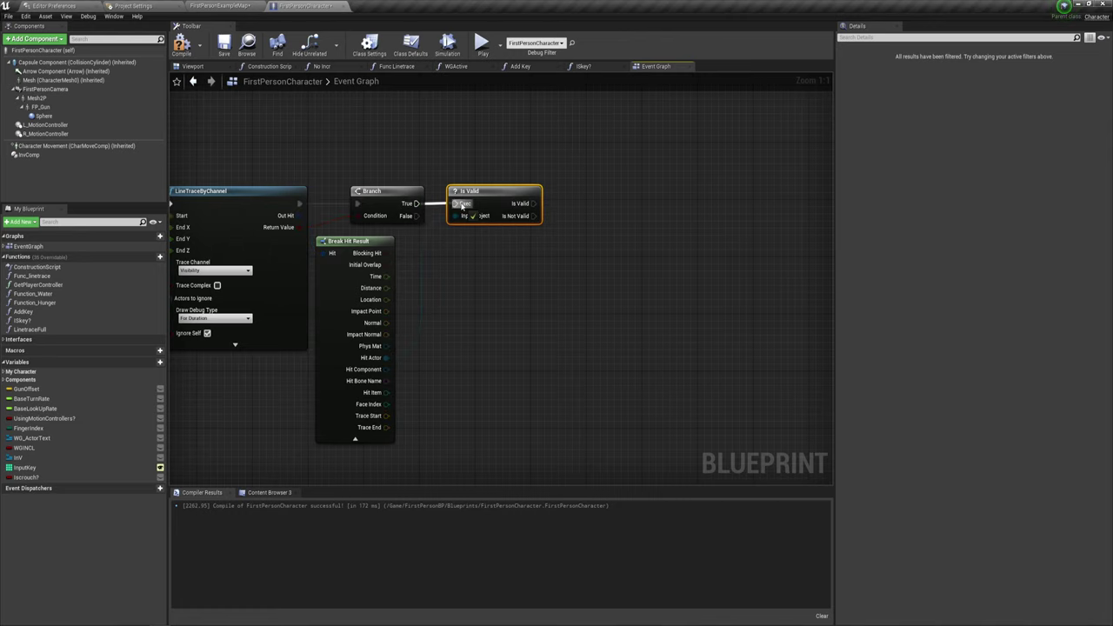
{"action": "right_click_drag", "start_coordinate": [512, 264], "coordinate": [464, 289]}
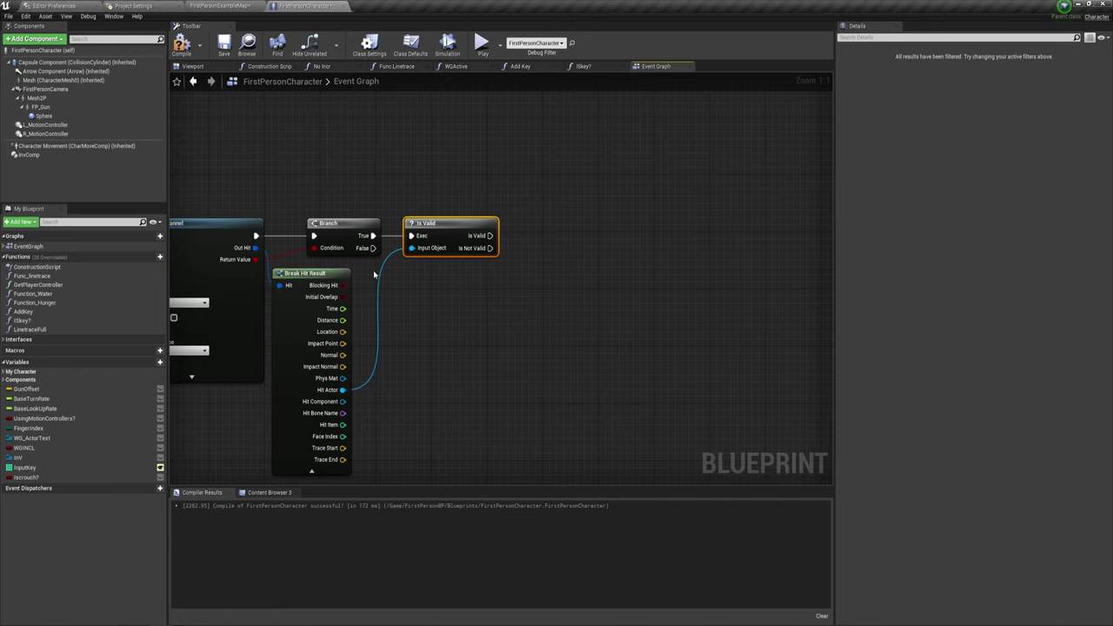
{"action": "right_click_drag", "start_coordinate": [519, 320], "coordinate": [481, 311]}
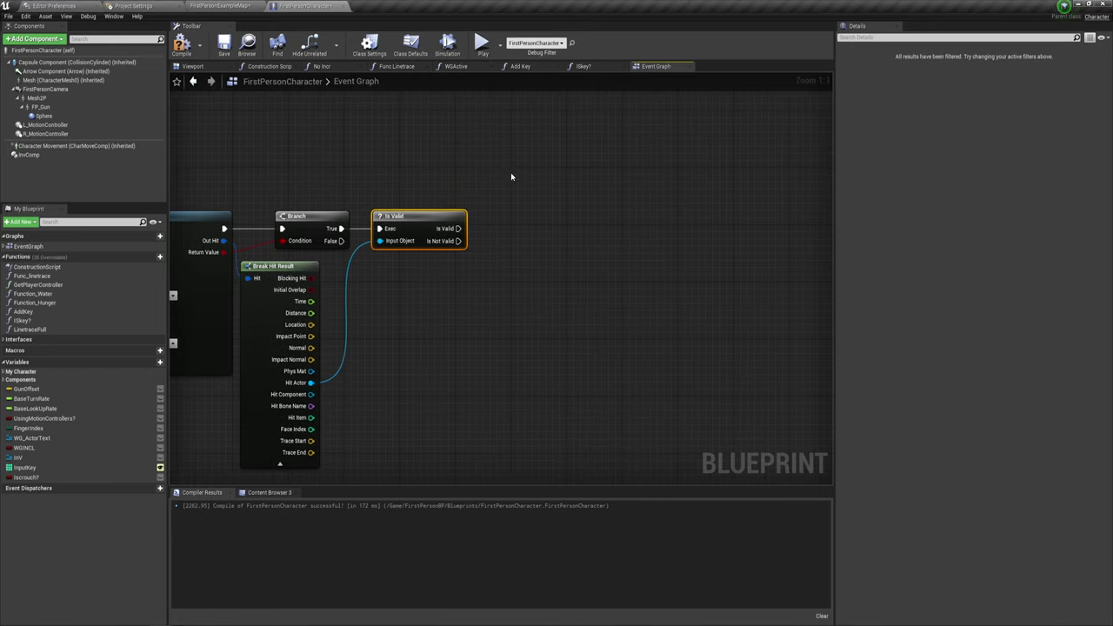
{"action": "right_click_drag", "start_coordinate": [534, 258], "coordinate": [532, 261]}
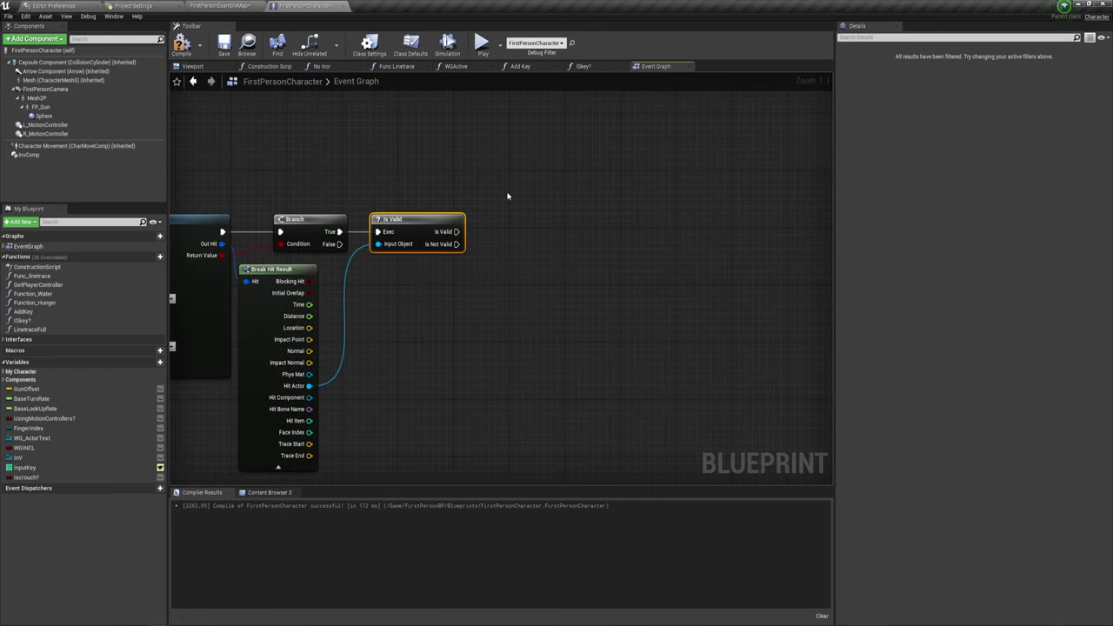
{"action": "left_click_drag", "start_coordinate": [457, 231], "coordinate": [558, 168]}
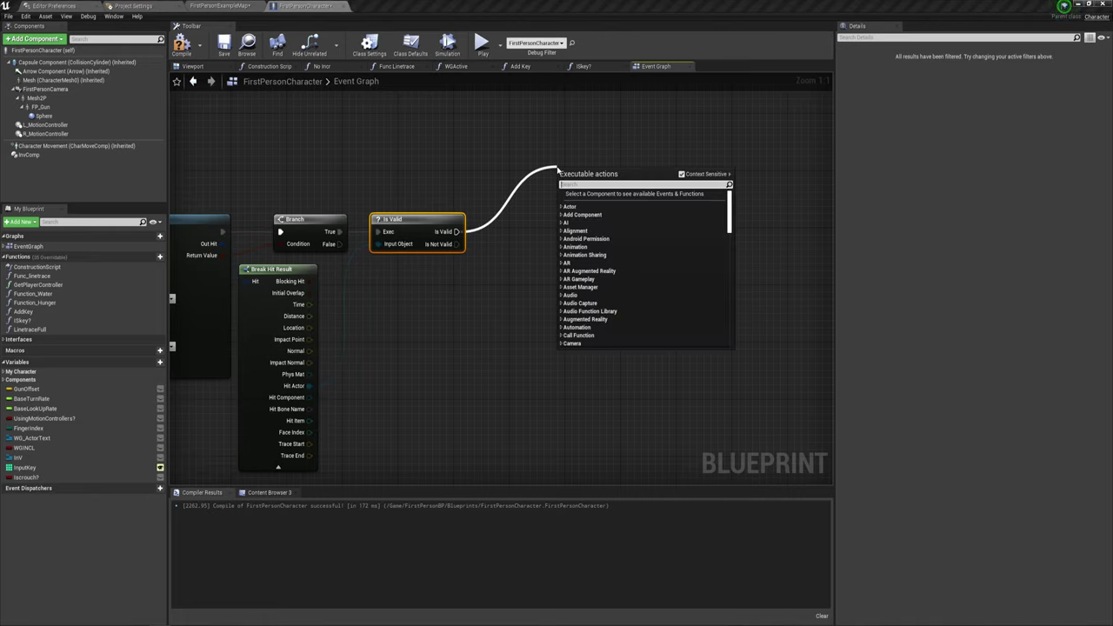
Add two Print String nodes on Is Valid's Is Valid and Is Not Valid outputs.
{"action": "type", "text": "print string"}
{"action": "key", "text": "Return"}
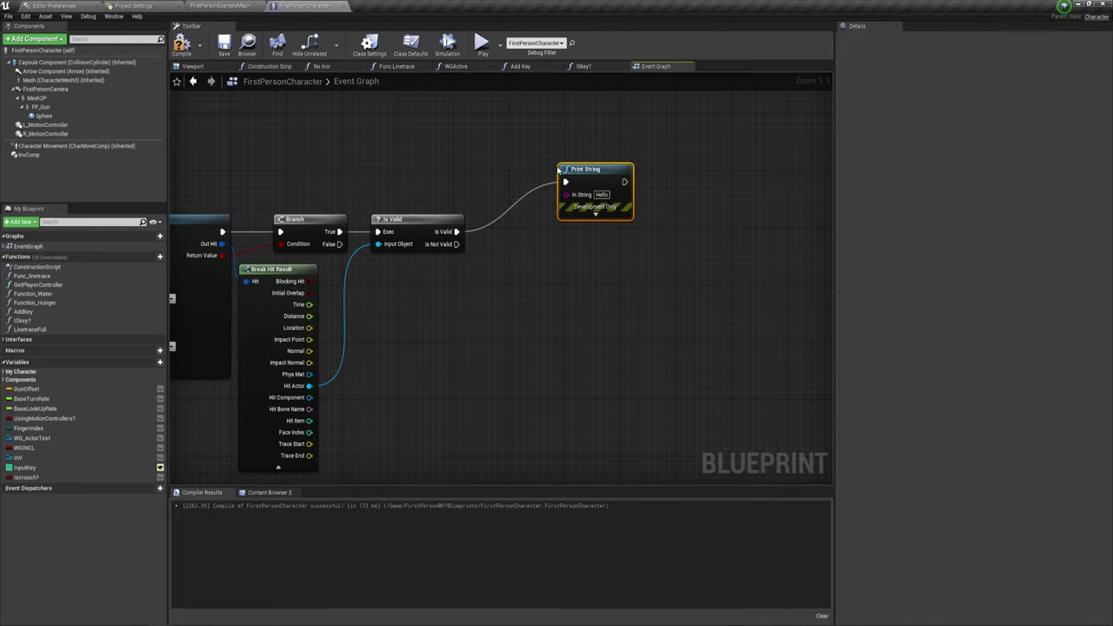
{"action": "key", "text": "ctrl+c"}
{"action": "key", "text": "ctrl+v"}
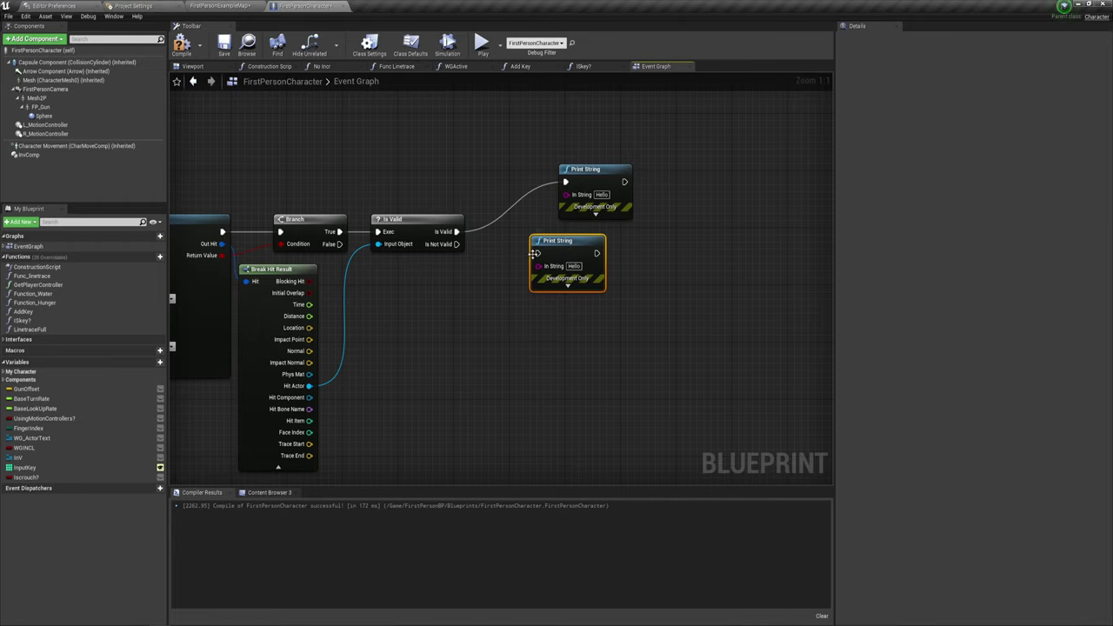
{"action": "left_click_drag", "start_coordinate": [537, 253], "coordinate": [457, 249]}
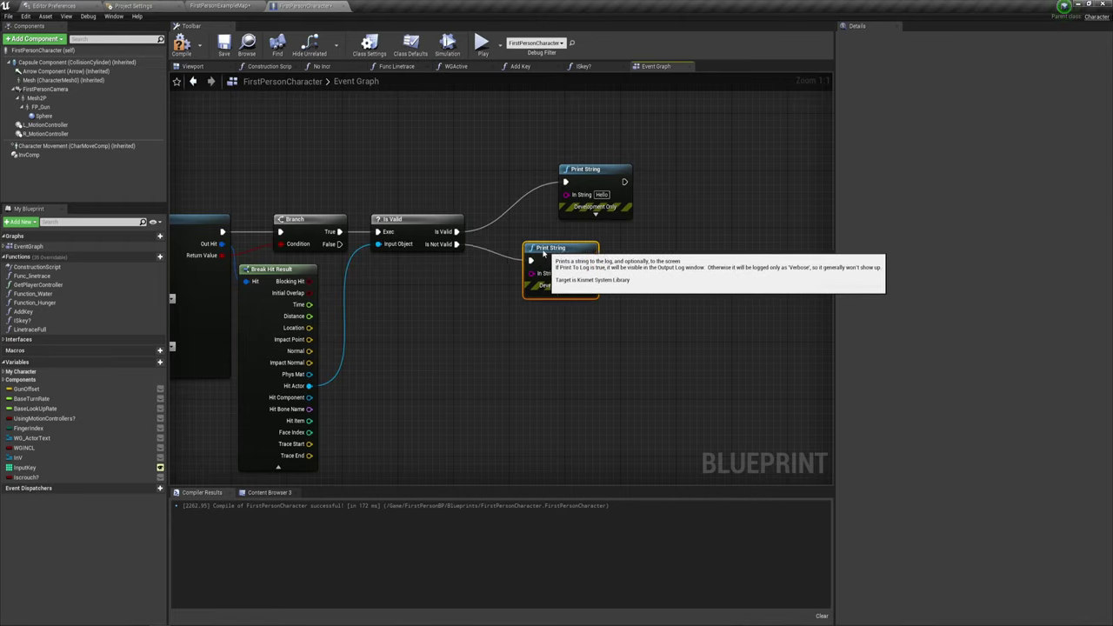
{"action": "left_click_drag", "start_coordinate": [539, 248], "coordinate": [511, 256]}
{"action": "left_click_drag", "start_coordinate": [598, 180], "coordinate": [542, 193]}
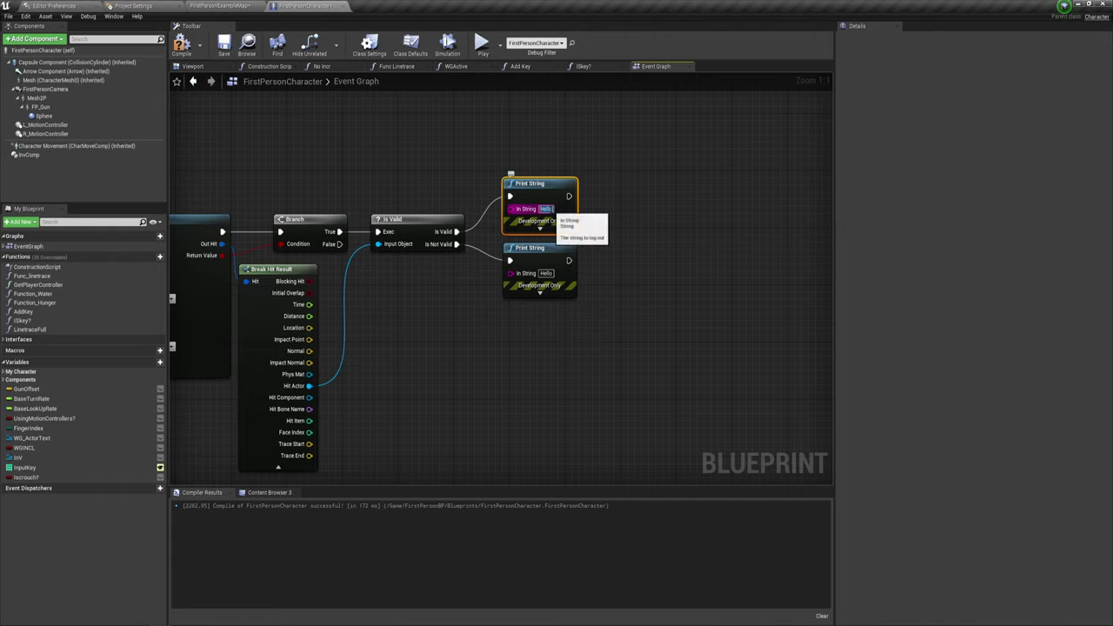
Set the Print String messages to "Да существует" and "Не существует".
{"action": "key", "text": "BackSpace"}
{"action": "type", "text": "Valid"}
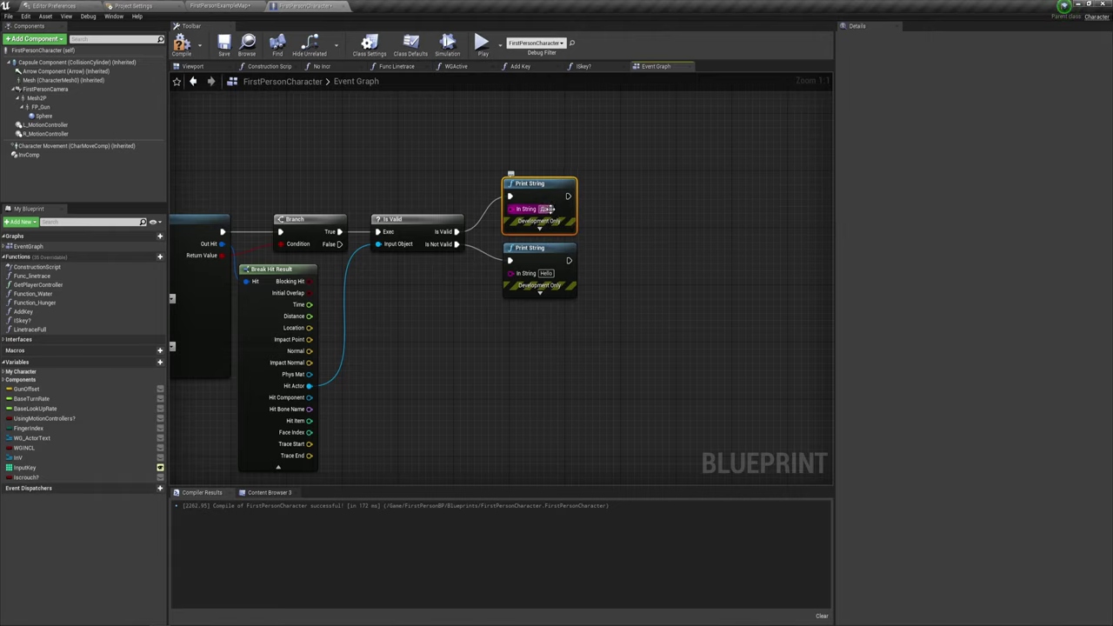
{"action": "type", "text": "bject"}
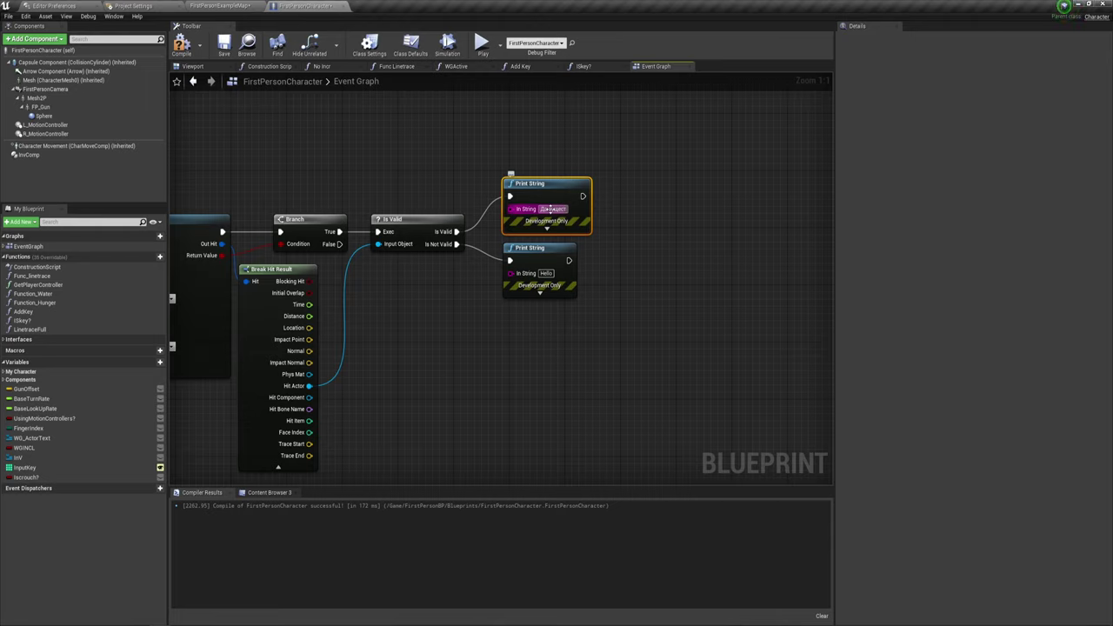
{"action": "type", "text": "ed"}
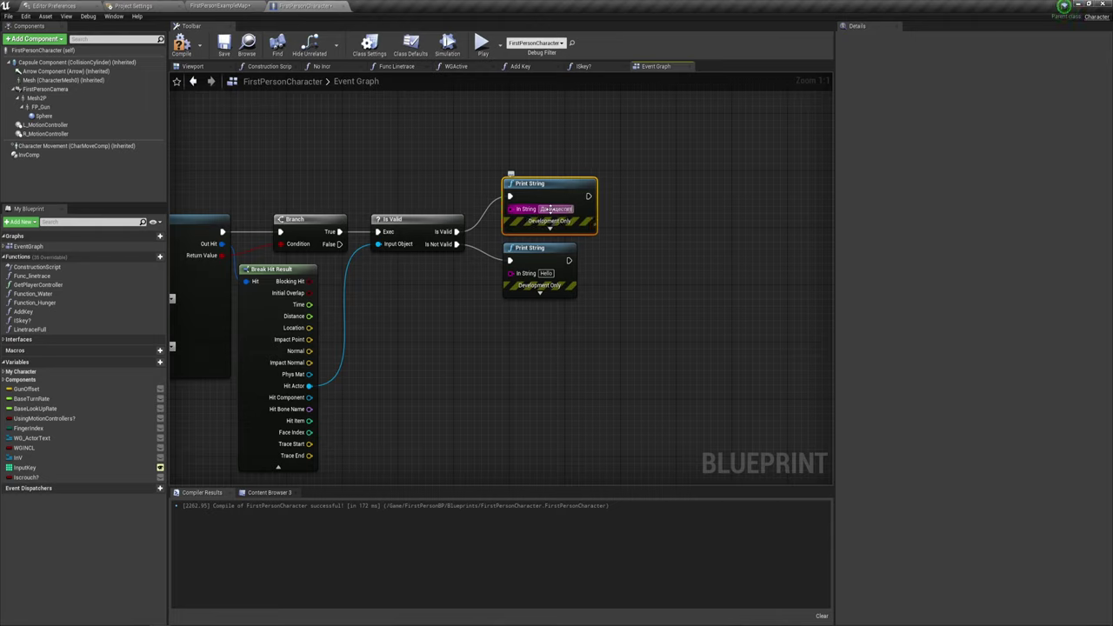
{"action": "type", "text": "ed"}
{"action": "key", "text": "Return"}
{"action": "left_click", "coordinate": [546, 273]}
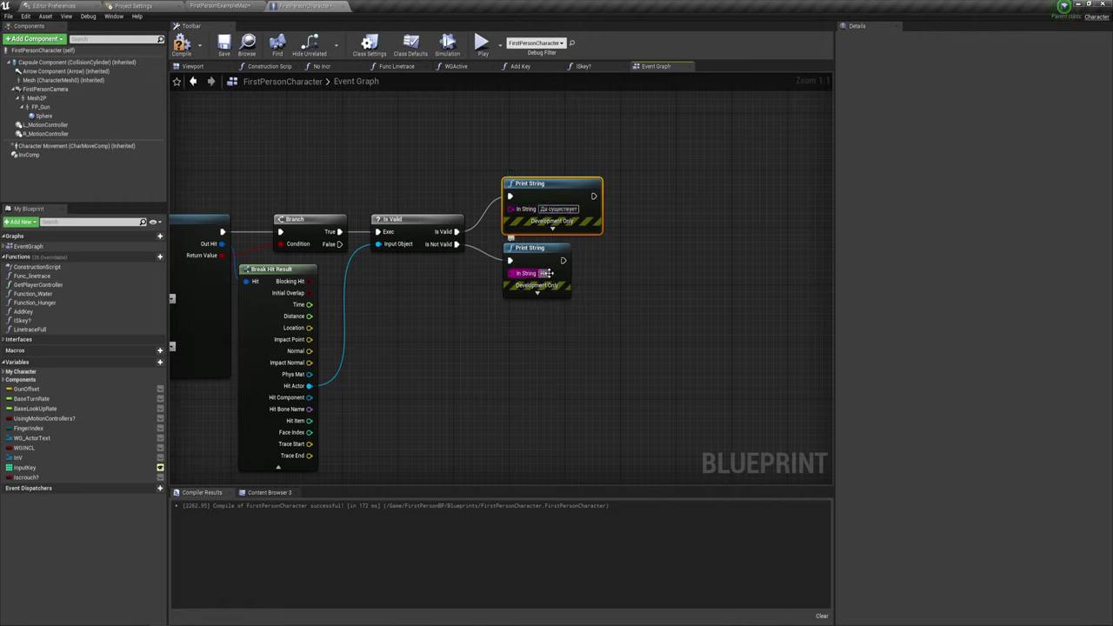
{"action": "type", "text": "Не су"}
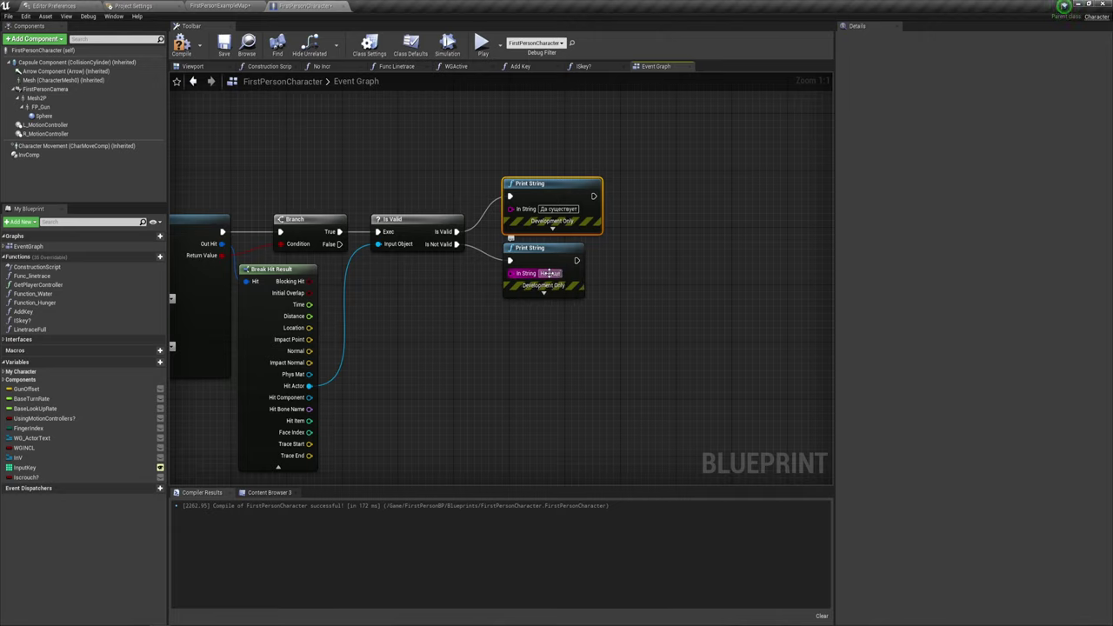
{"action": "type", "text": "ществует"}
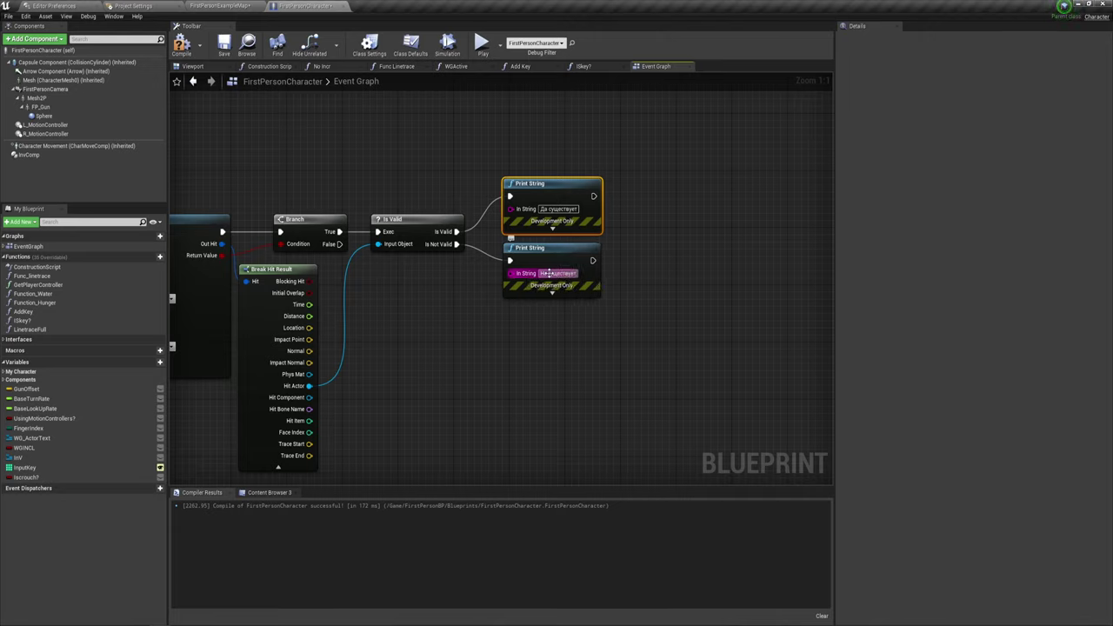
{"action": "left_click", "coordinate": [556, 327]}
Compile the FirstPersonCharacter blueprint after reviewing the line trace nodes.
{"action": "scroll", "coordinate": [555, 330], "scroll_direction": "down", "scroll_amount": 2}
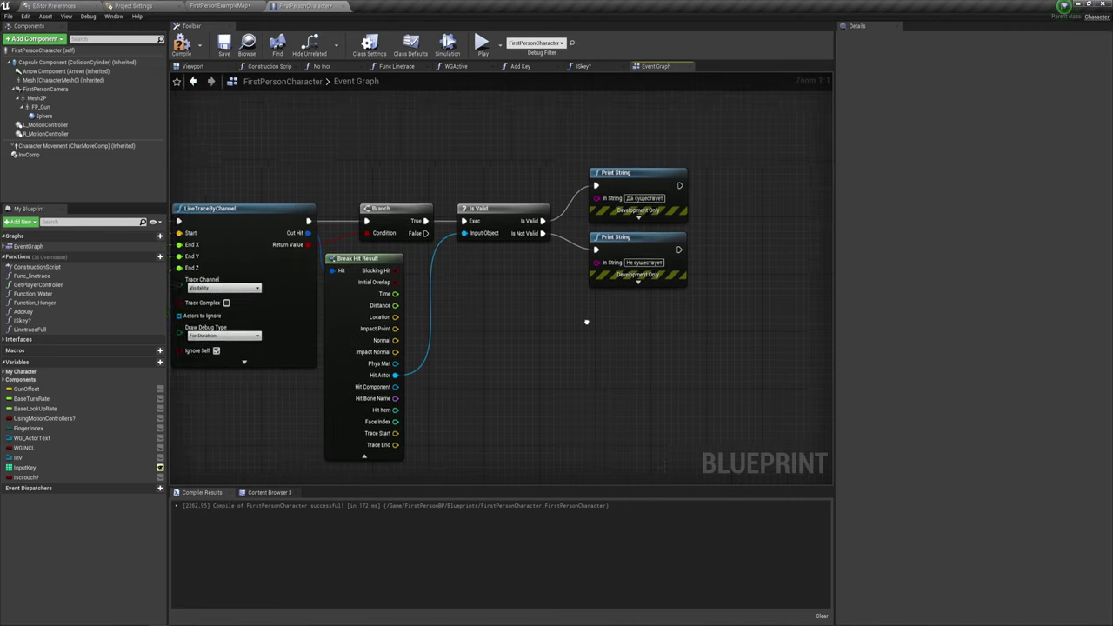
{"action": "scroll", "coordinate": [565, 321], "scroll_direction": "down", "scroll_amount": 1}
{"action": "scroll", "coordinate": [600, 305], "scroll_direction": "down", "scroll_amount": 1}
{"action": "scroll", "coordinate": [600, 291], "scroll_direction": "down", "scroll_amount": 1}
{"action": "right_click_drag", "start_coordinate": [600, 292], "coordinate": [548, 279]}
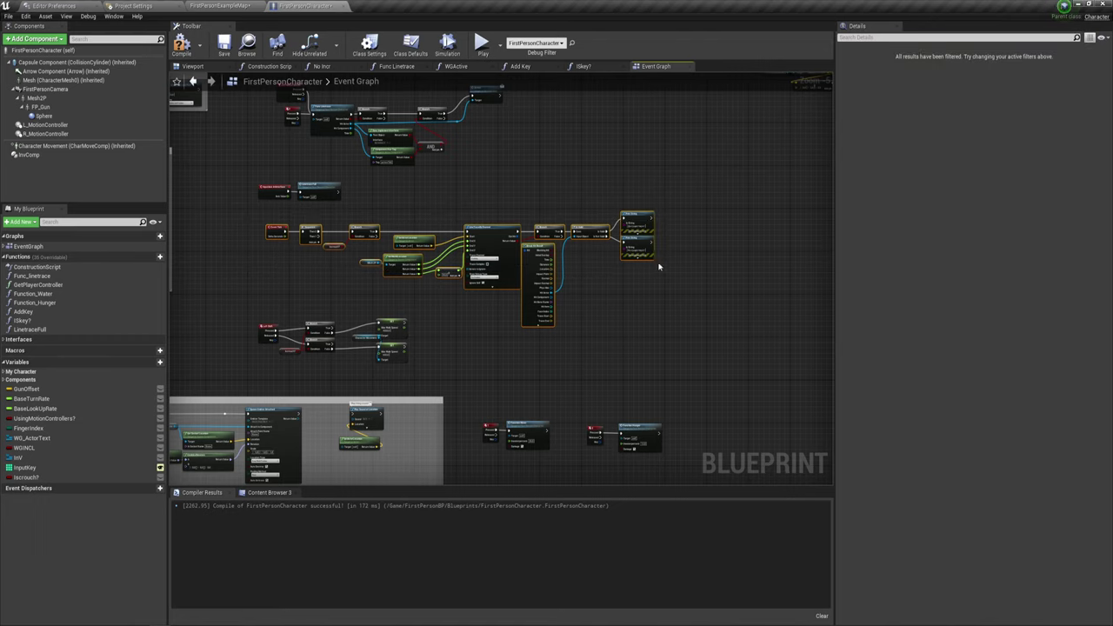
{"action": "right_click_drag", "start_coordinate": [629, 290], "coordinate": [528, 328]}
{"action": "right_click_drag", "start_coordinate": [544, 239], "coordinate": [614, 310]}
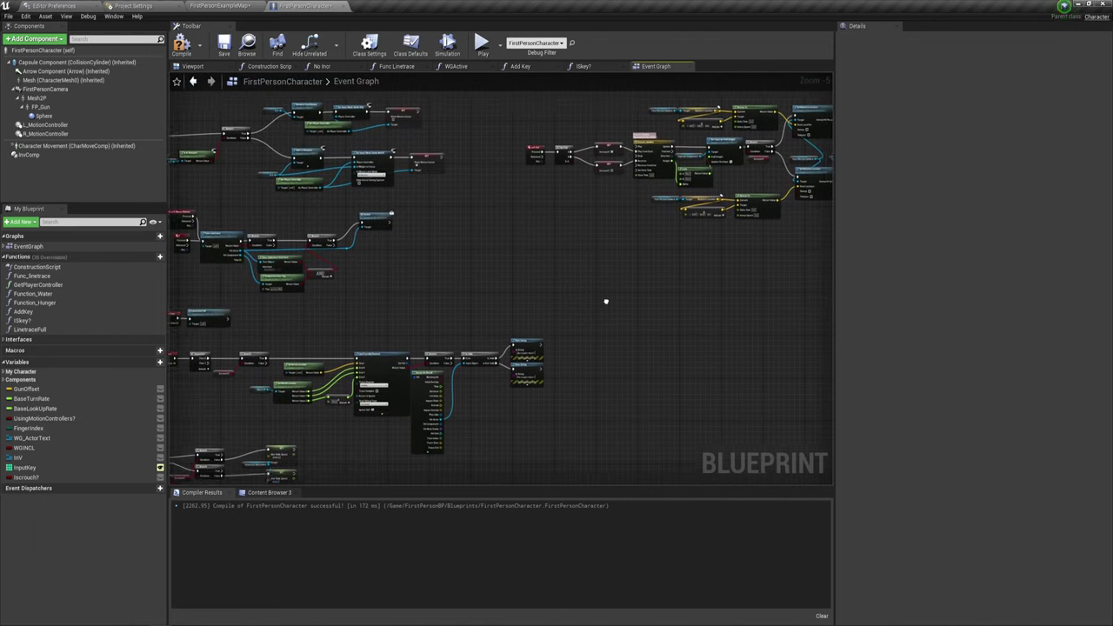
{"action": "left_click", "coordinate": [183, 45]}
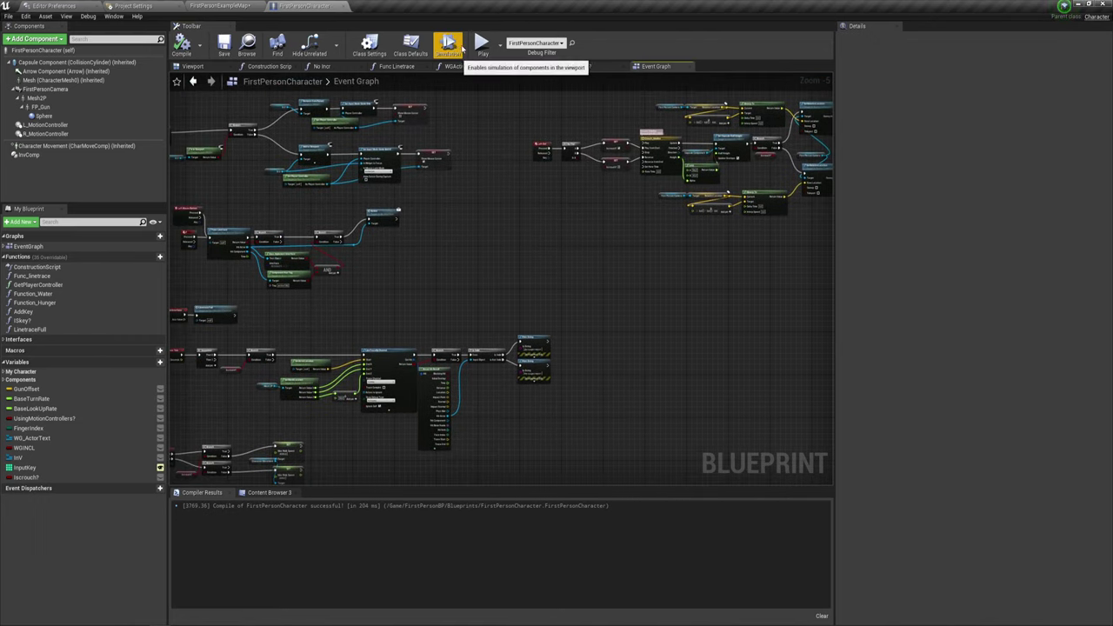
Play-test and fire twice so 'Да существует' messages and red traces appear, then exit.
{"action": "left_click", "coordinate": [482, 44]}
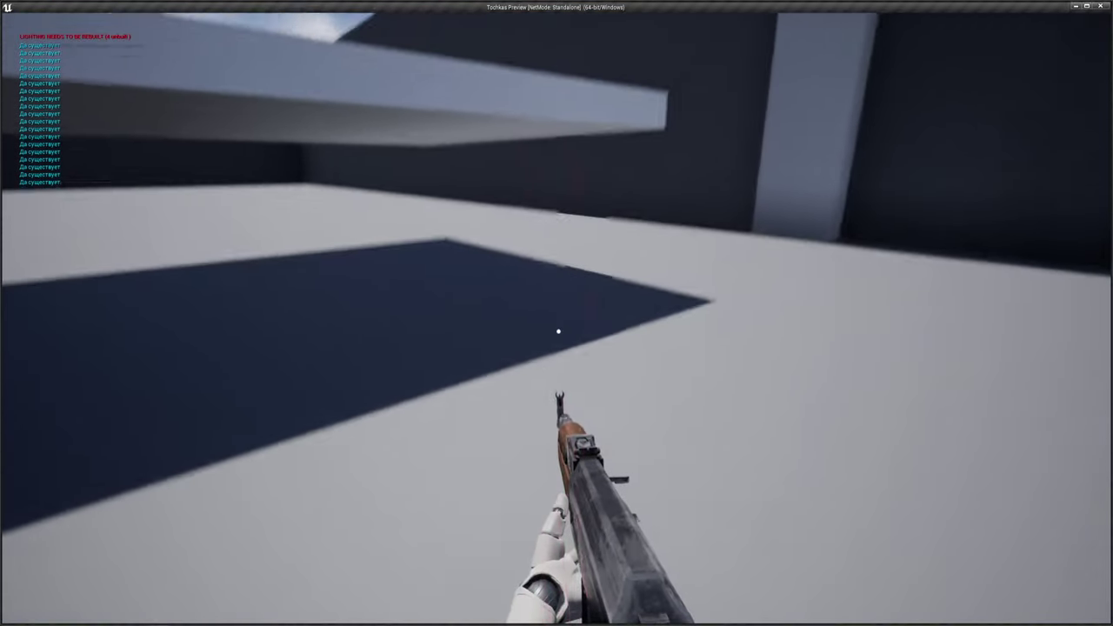
{"action": "left_click", "coordinate": [558, 332]}
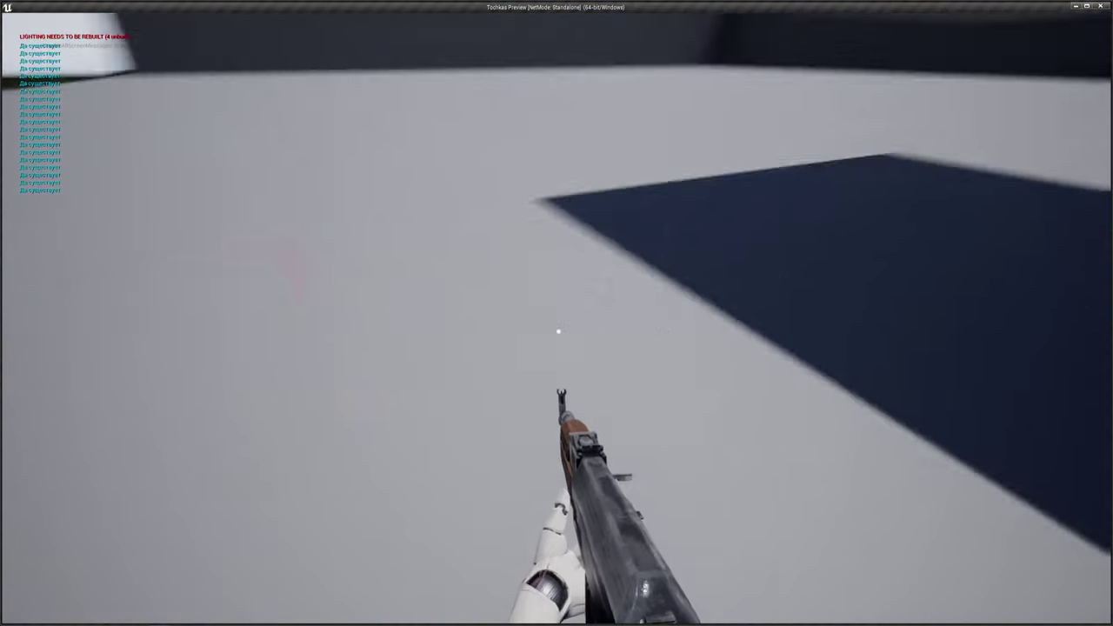
{"action": "left_click", "coordinate": [559, 332]}
{"action": "key", "text": "Escape"}
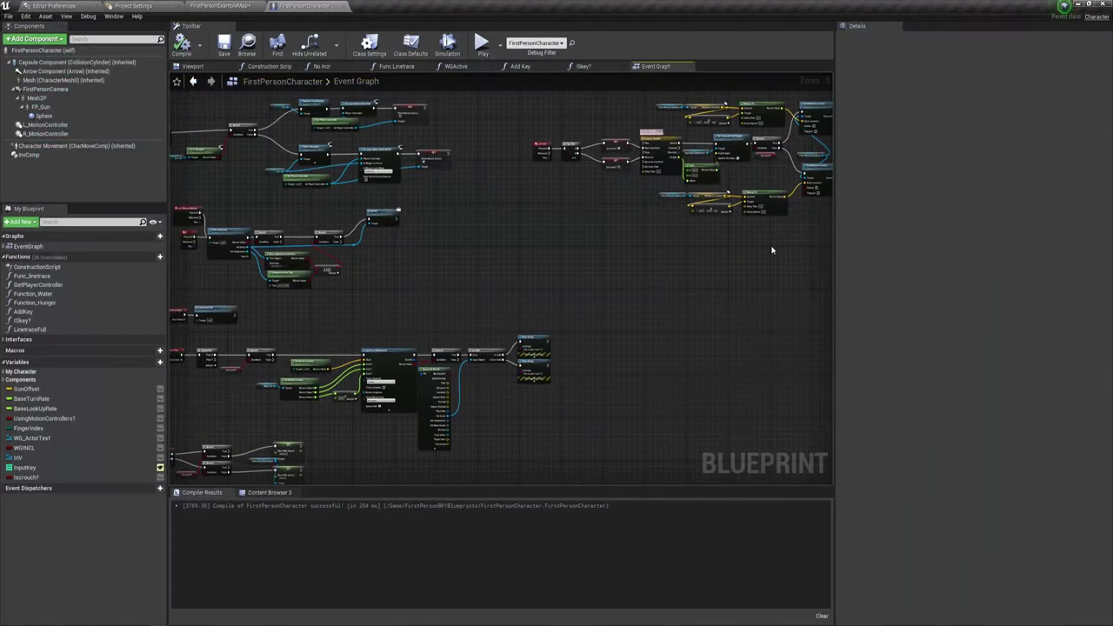
Replace the Addition node with a float subtraction of 50.0 feeding End Z, then save.
{"action": "scroll", "coordinate": [424, 313], "scroll_direction": "up", "scroll_amount": 2}
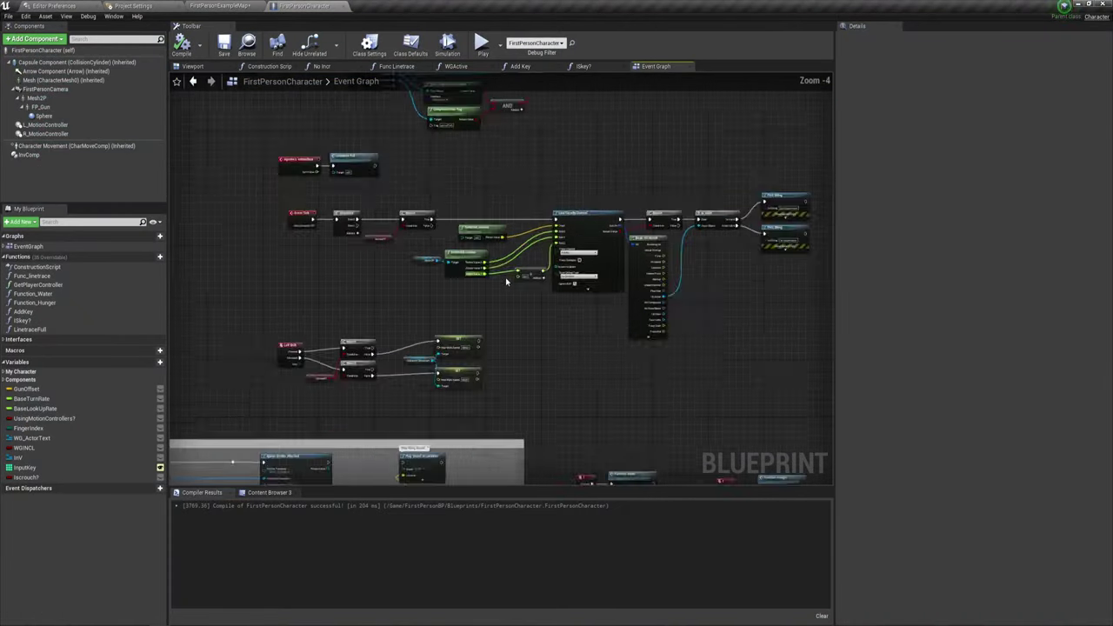
{"action": "scroll", "coordinate": [453, 291], "scroll_direction": "up", "scroll_amount": 2}
{"action": "scroll", "coordinate": [485, 268], "scroll_direction": "up", "scroll_amount": 1}
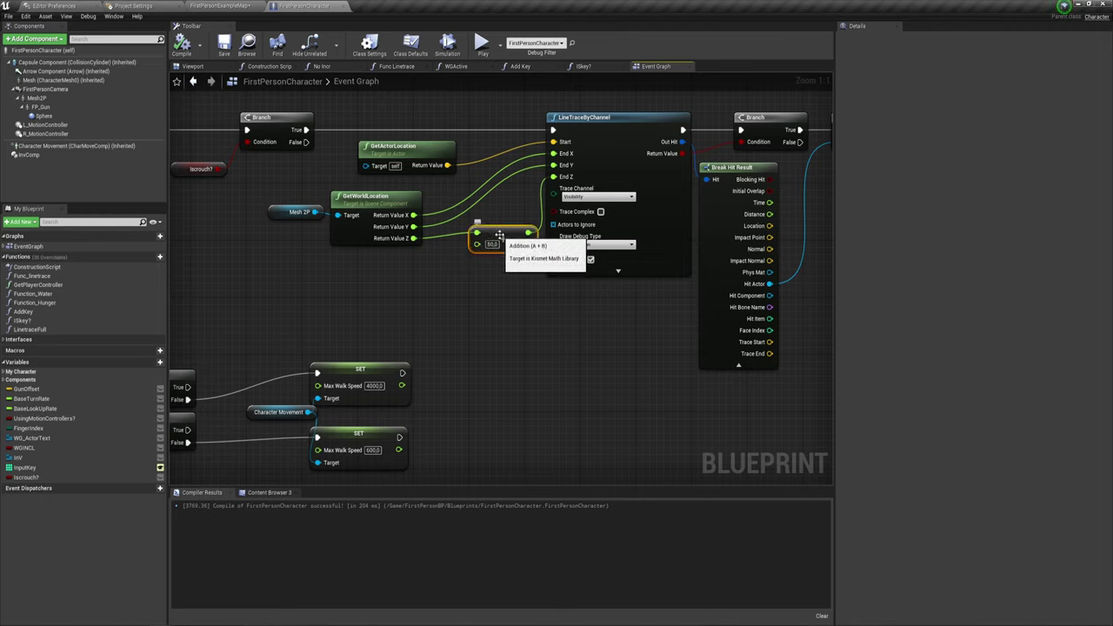
{"action": "key", "text": "Delete"}
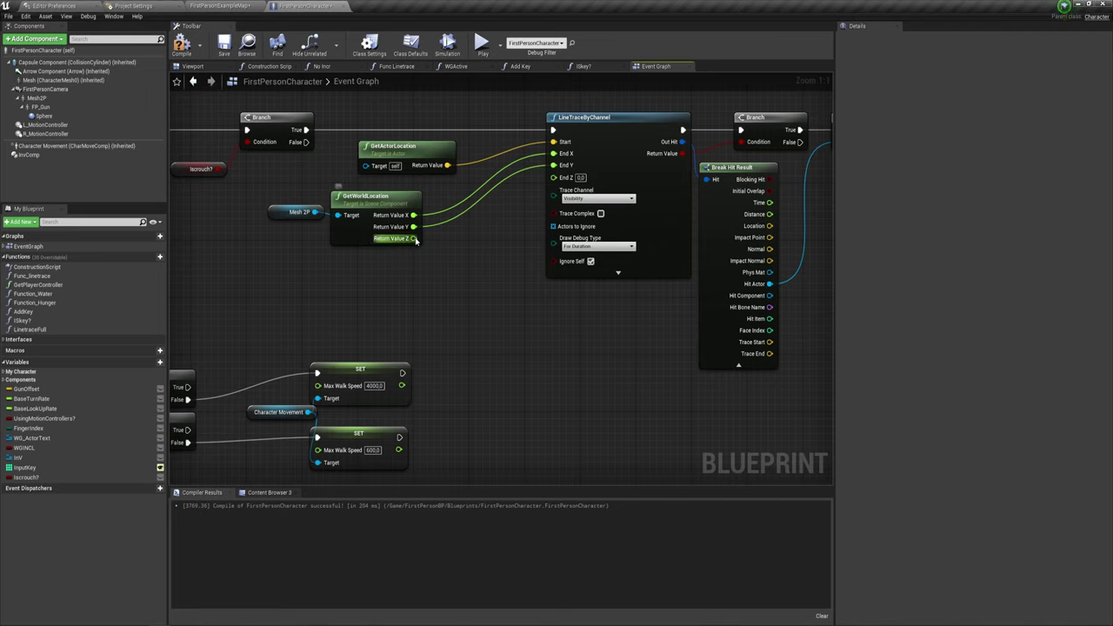
{"action": "left_click_drag", "start_coordinate": [414, 239], "coordinate": [470, 246]}
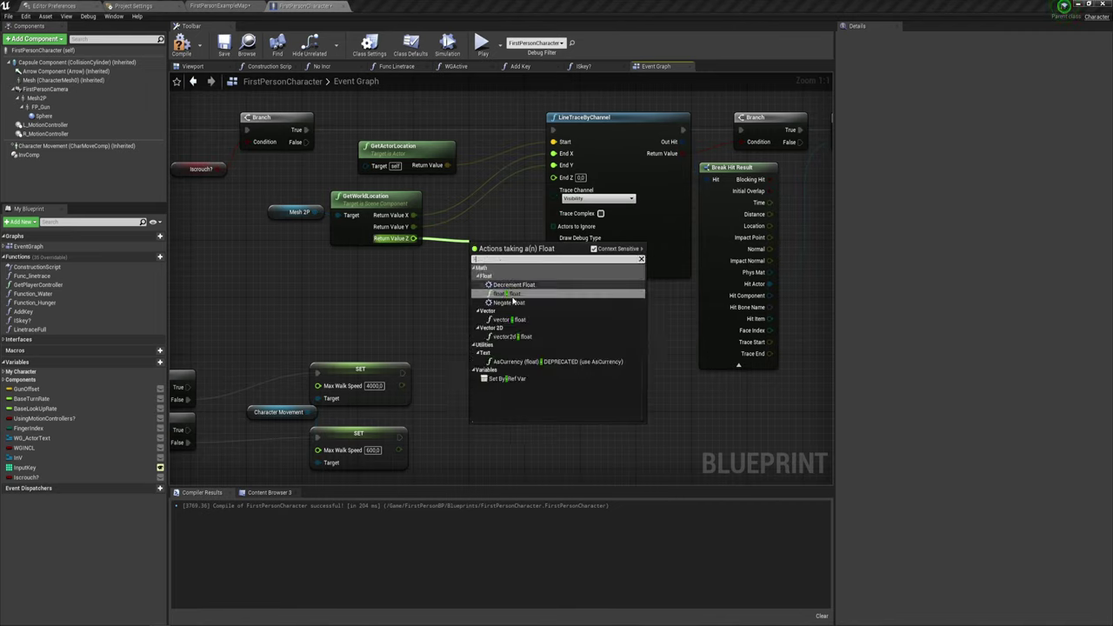
{"action": "left_click", "coordinate": [514, 294]}
{"action": "left_click_drag", "start_coordinate": [525, 250], "coordinate": [532, 222]}
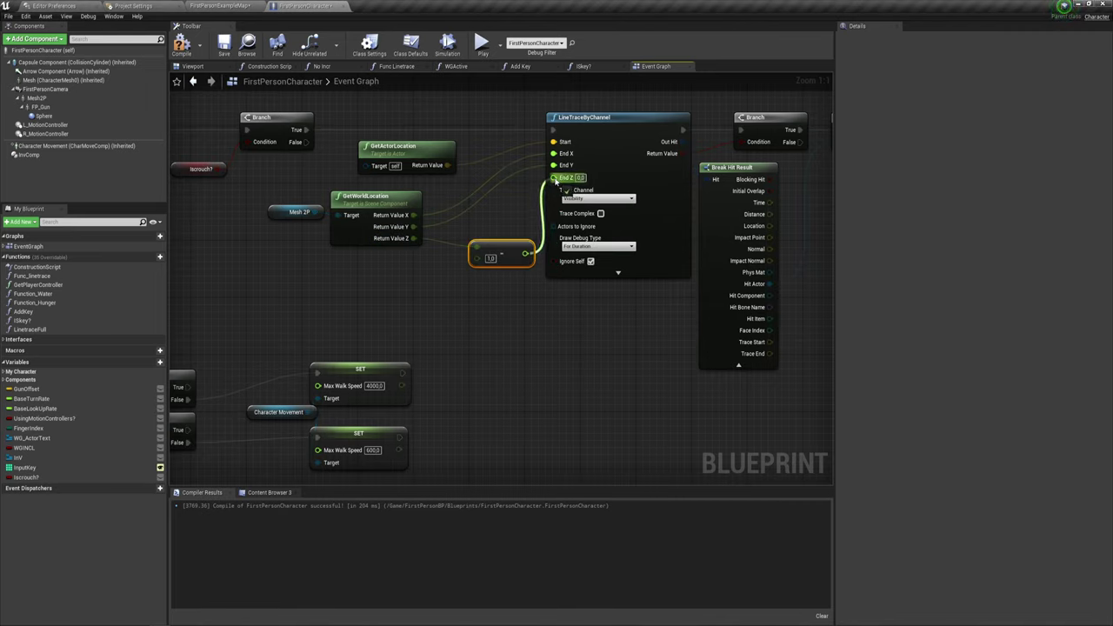
{"action": "left_click_drag", "start_coordinate": [555, 181], "coordinate": [555, 178]}
{"action": "left_click_drag", "start_coordinate": [479, 240], "coordinate": [464, 217]}
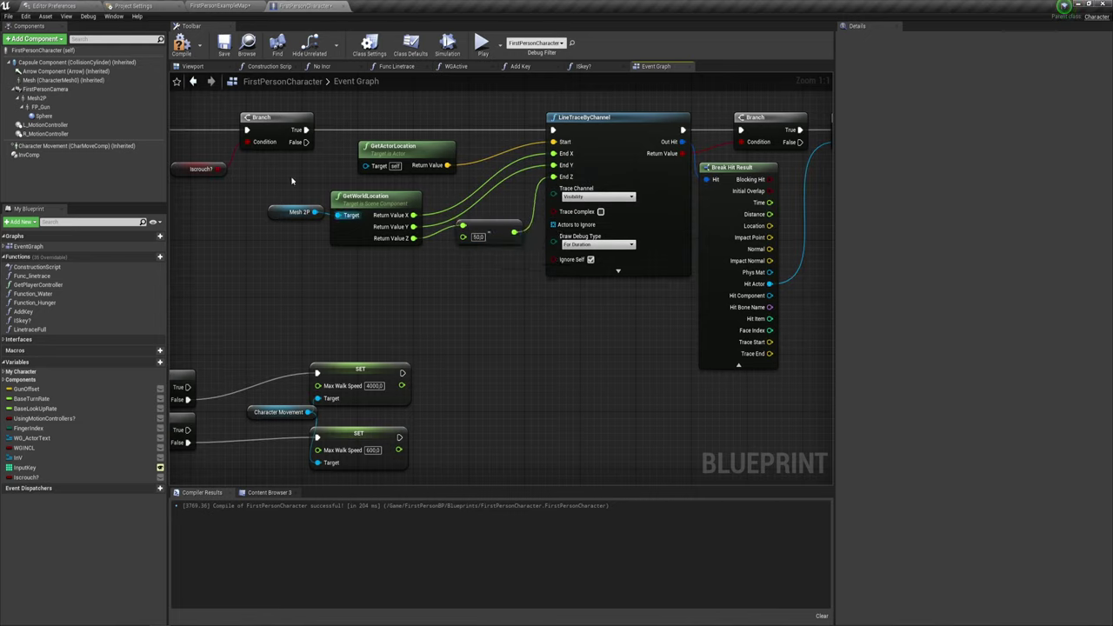
{"action": "left_click", "coordinate": [223, 45]}
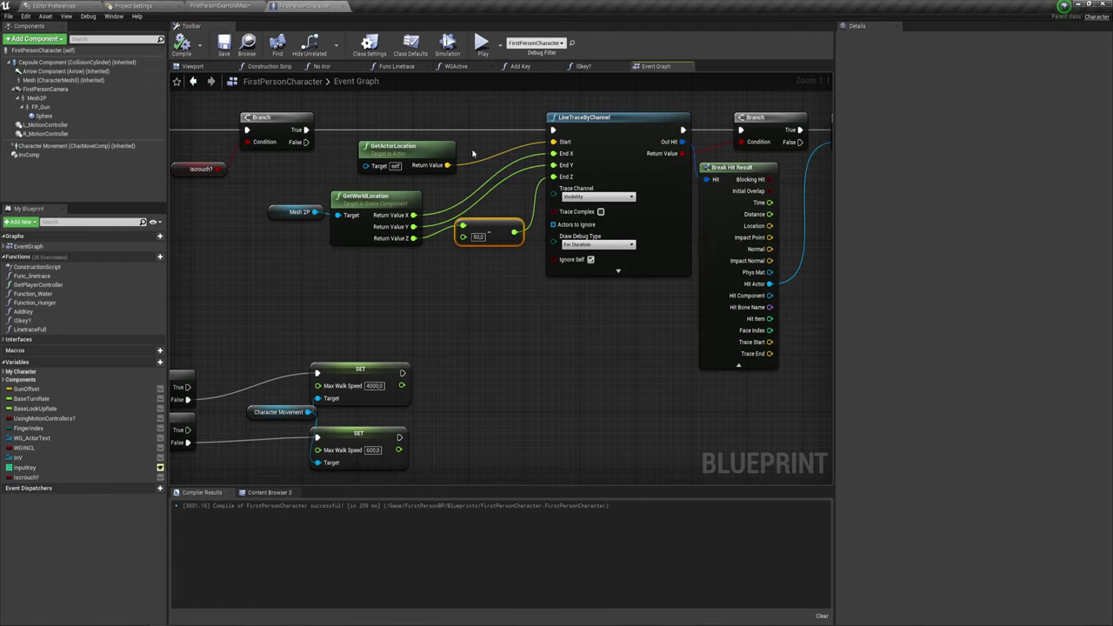
Play-test the subtracted trace, firing toward the building while swinging the view.
{"action": "left_click", "coordinate": [483, 46]}
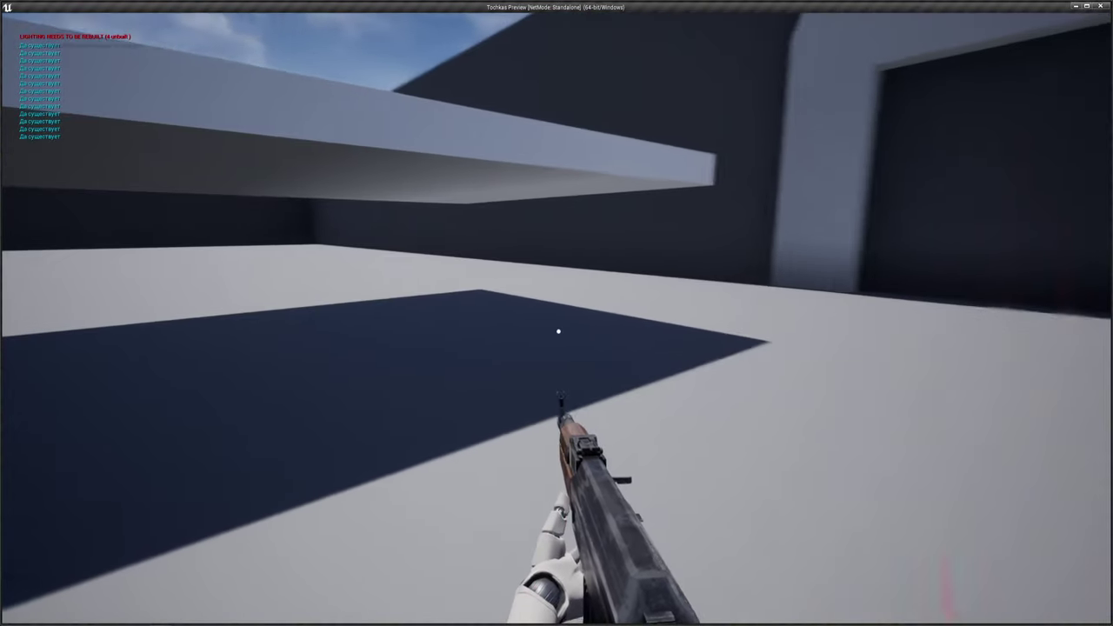
{"action": "left_click", "coordinate": [558, 330]}
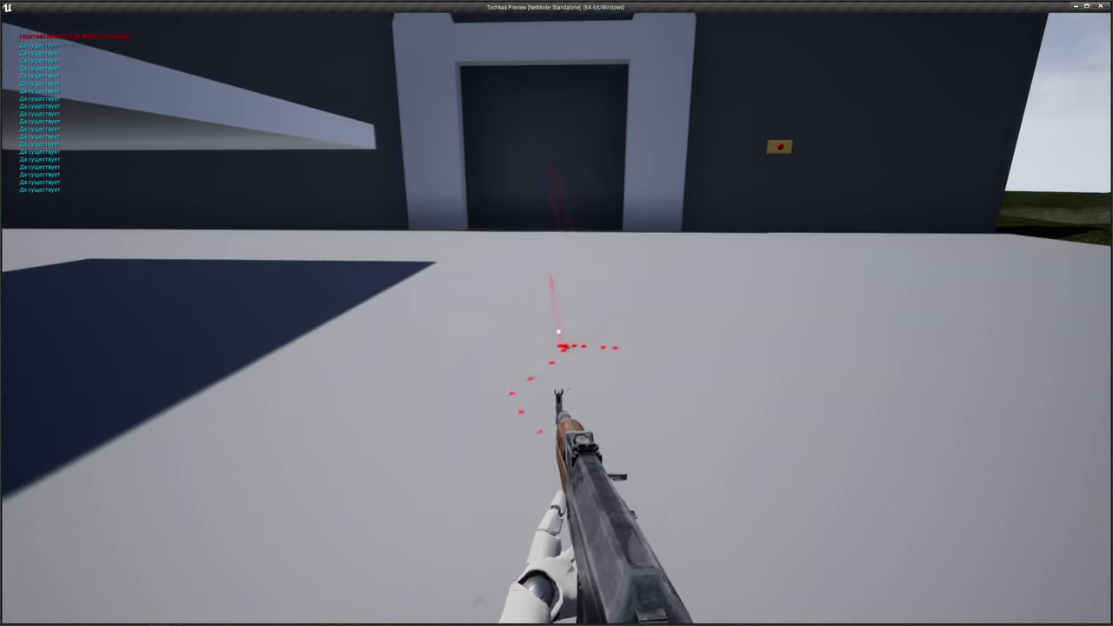
{"action": "left_click_drag", "start_coordinate": [559, 331], "coordinate": [448, 357]}
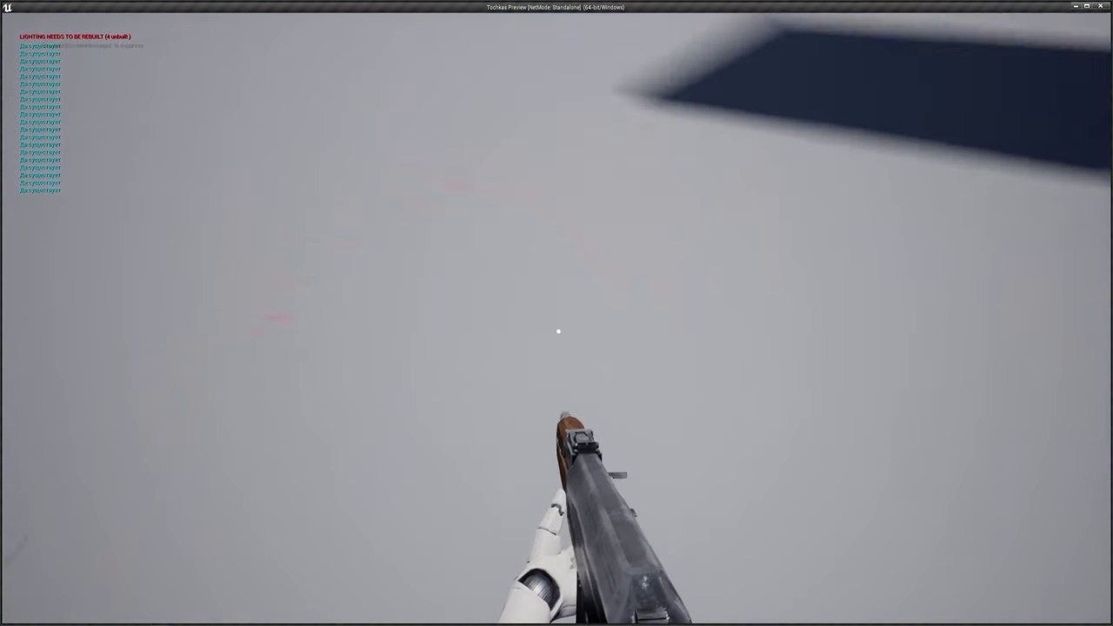
{"action": "key", "text": "Escape"}
Undo back to the +50.0 Addition node, then delete the Mesh 2P reference node.
{"action": "right_click_drag", "start_coordinate": [497, 243], "coordinate": [516, 250]}
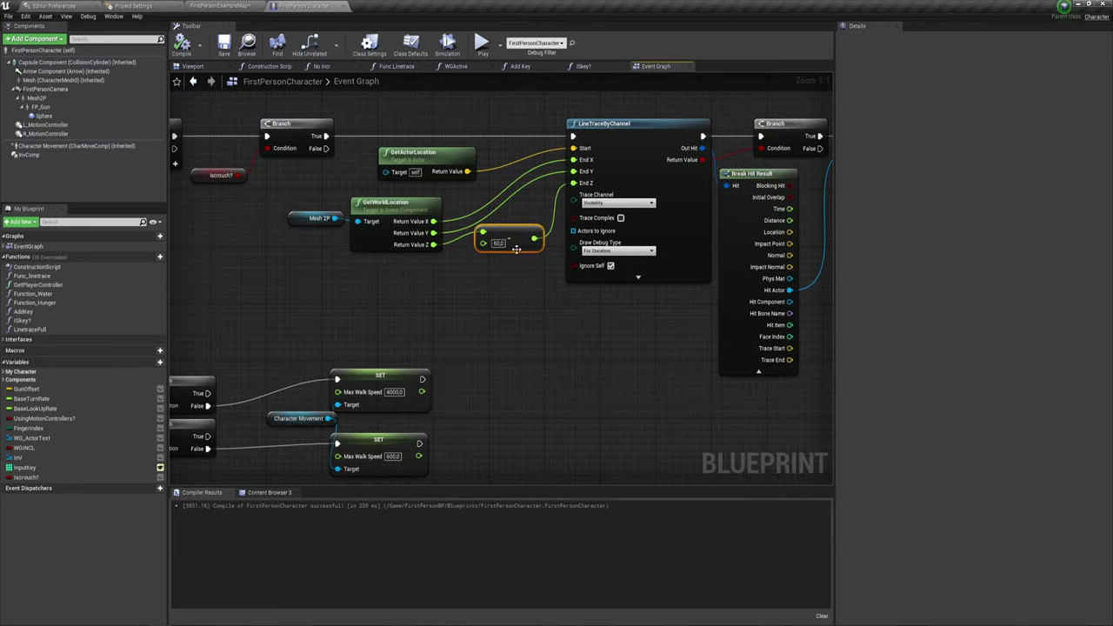
{"action": "key", "text": "ctrl+z"}
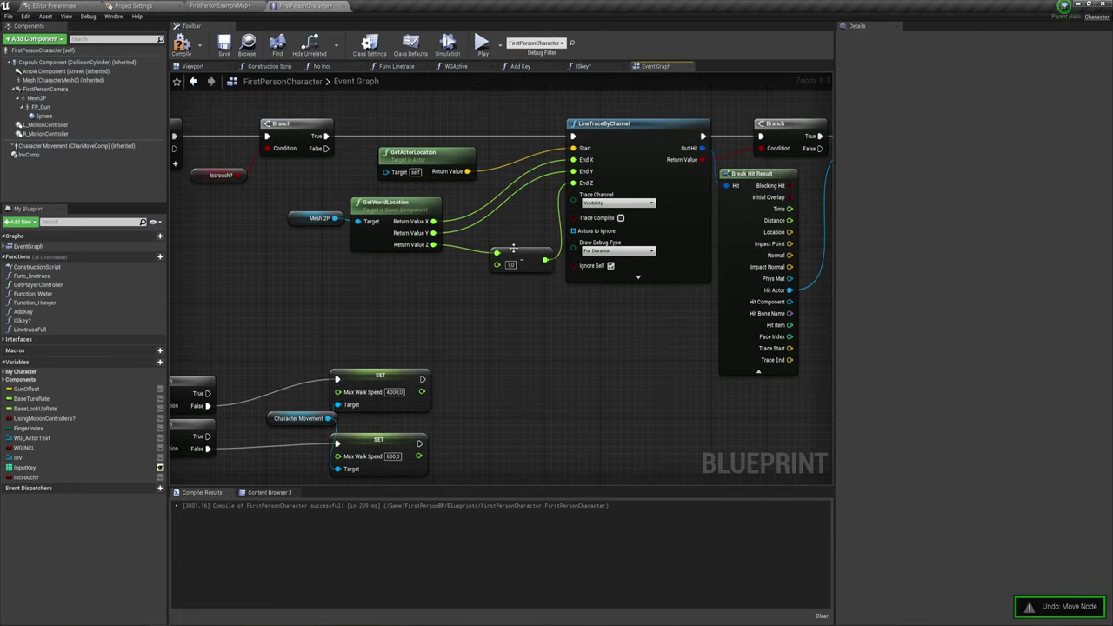
{"action": "key", "text": "ctrl+z"}
{"action": "key", "text": "ctrl+z"}
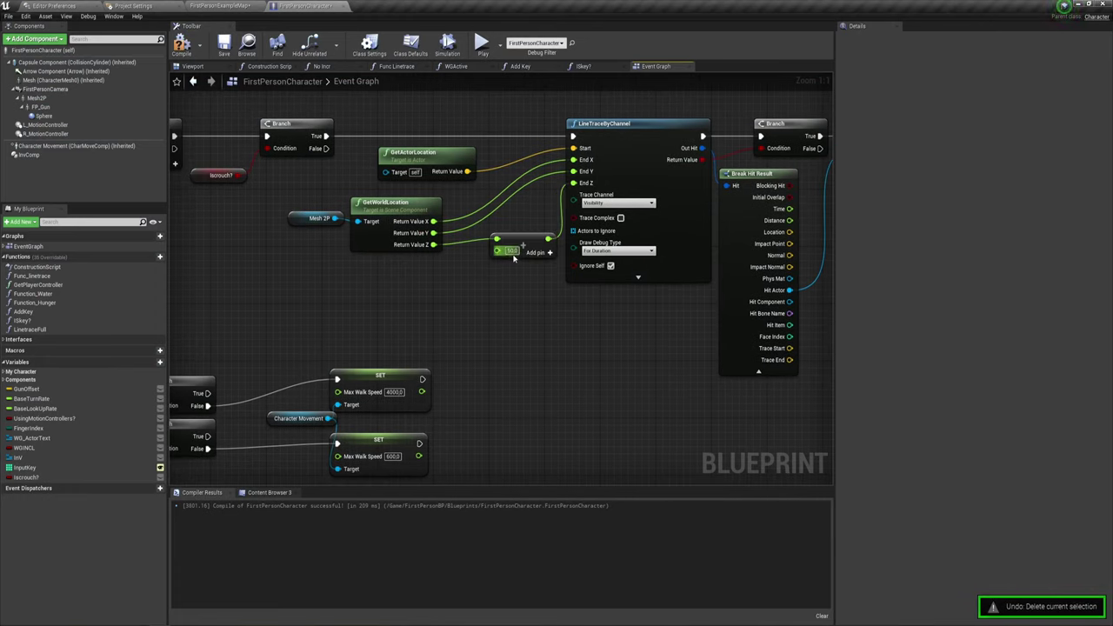
{"action": "left_click", "coordinate": [296, 218]}
{"action": "key", "text": "Delete"}
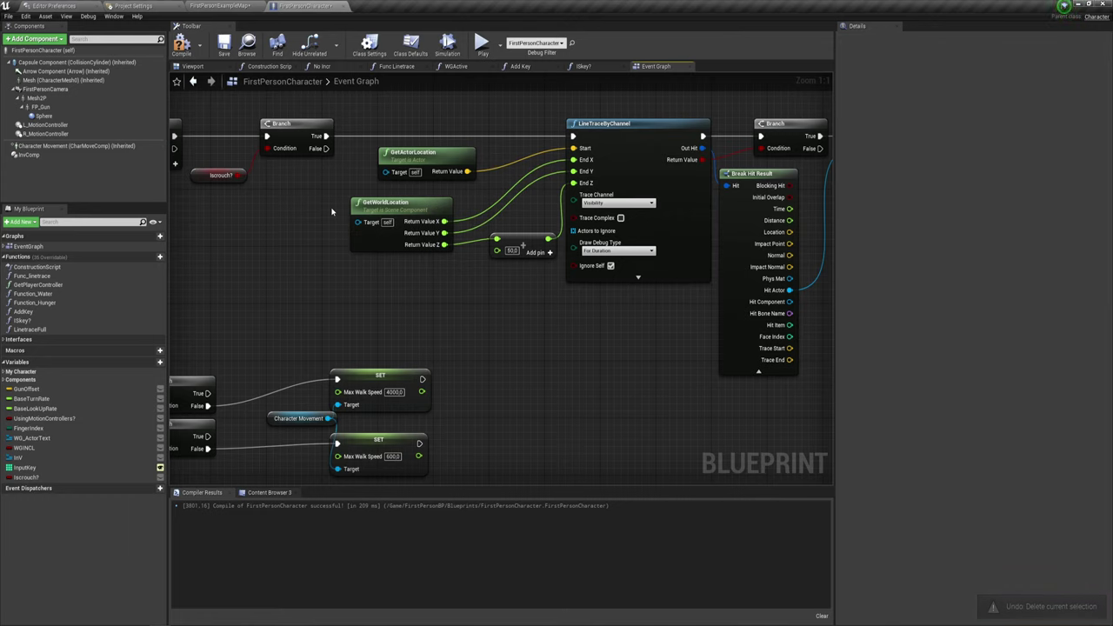
Use a Mesh reference as GetWorldLocation's target and play-test the resulting floor traces.
{"action": "mouse_move", "coordinate": [52, 80]}
{"action": "left_mouse_down"}
{"action": "mouse_move", "coordinate": [282, 226]}
{"action": "mouse_move", "coordinate": [357, 222]}
{"action": "left_mouse_up"}
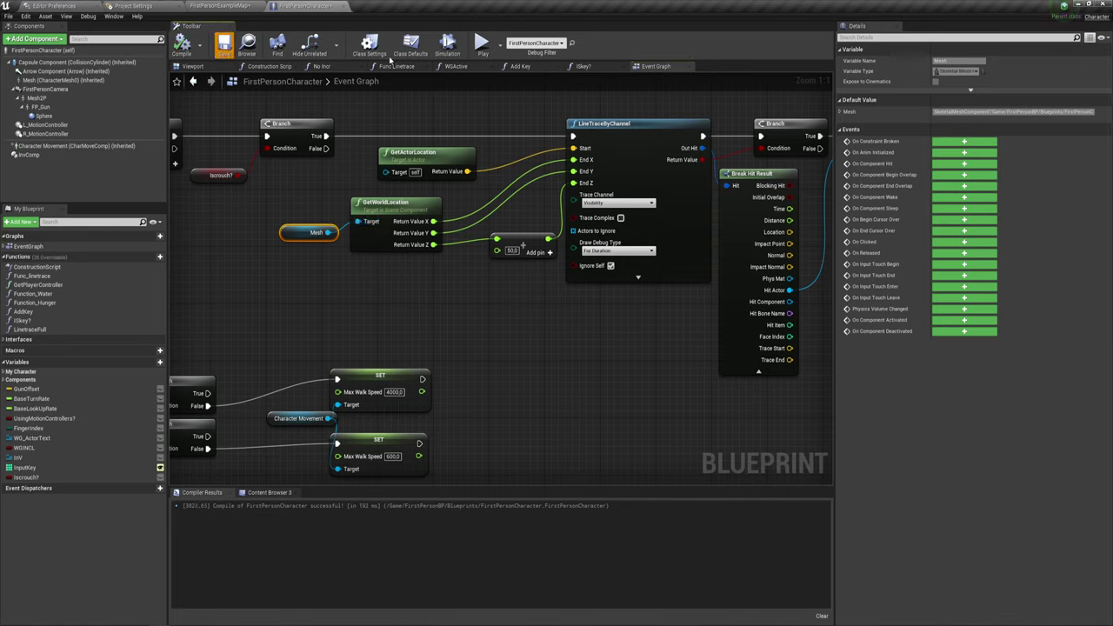
{"action": "left_click", "coordinate": [482, 44]}
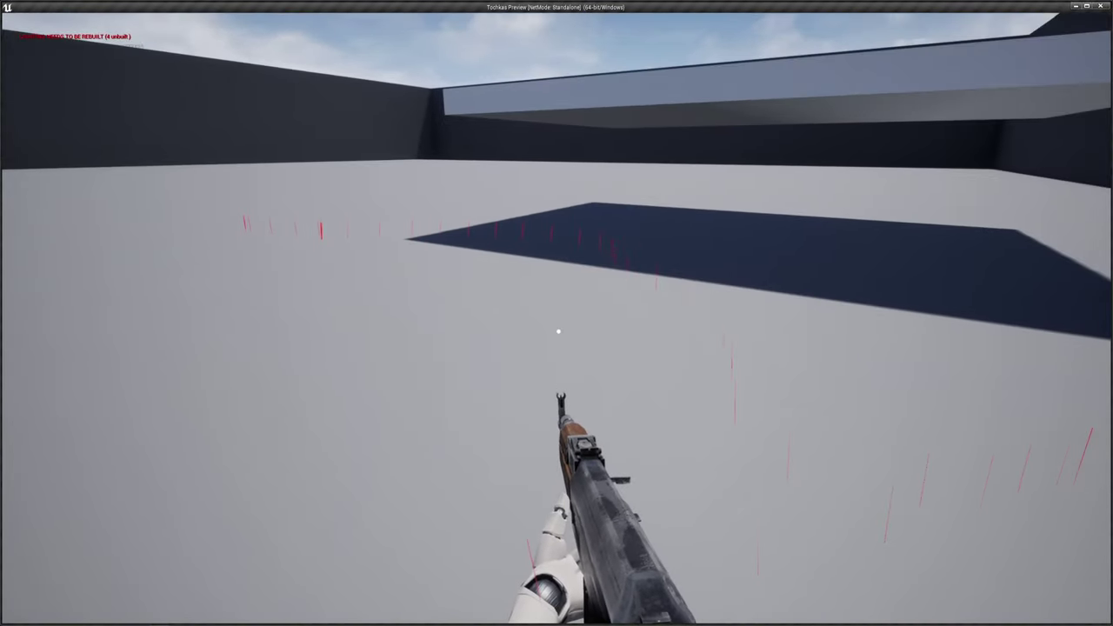
{"action": "key", "text": "Escape"}
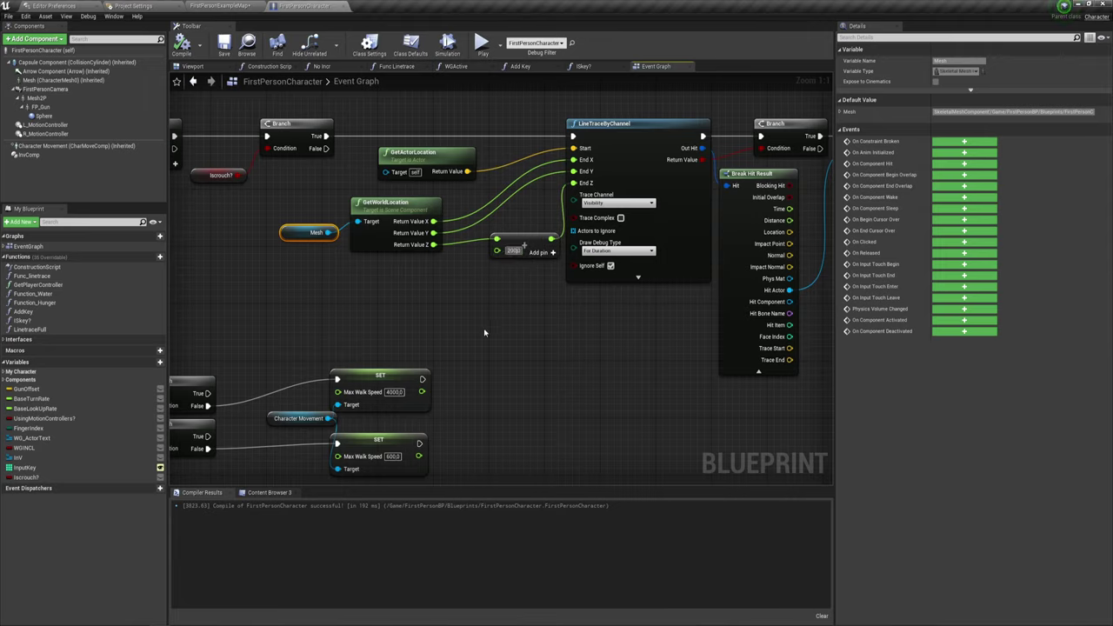
Move the add node beside Mesh and play-test, firing near the floating platform.
{"action": "left_click_drag", "start_coordinate": [509, 246], "coordinate": [481, 239]}
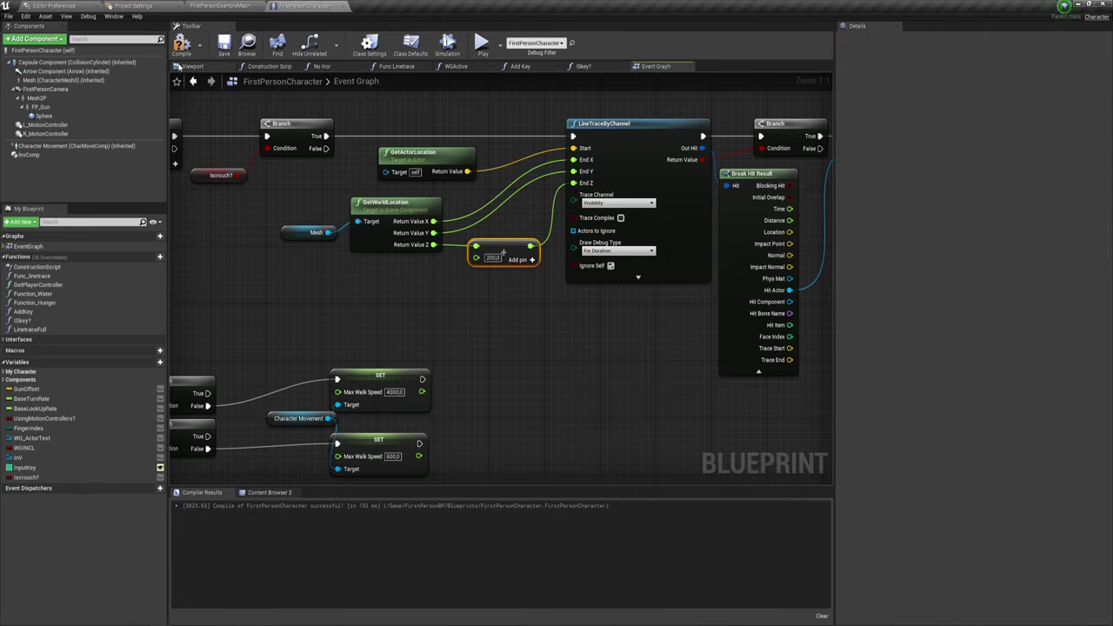
{"action": "key", "text": "alt+p"}
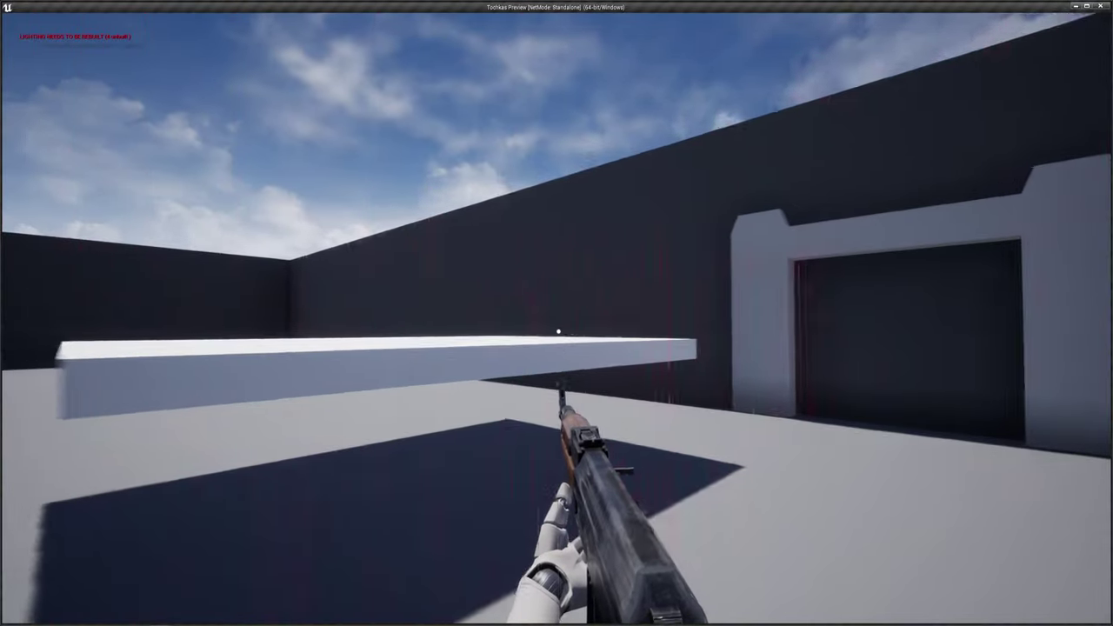
{"action": "left_click", "coordinate": [559, 332]}
{"action": "key", "text": "w"}
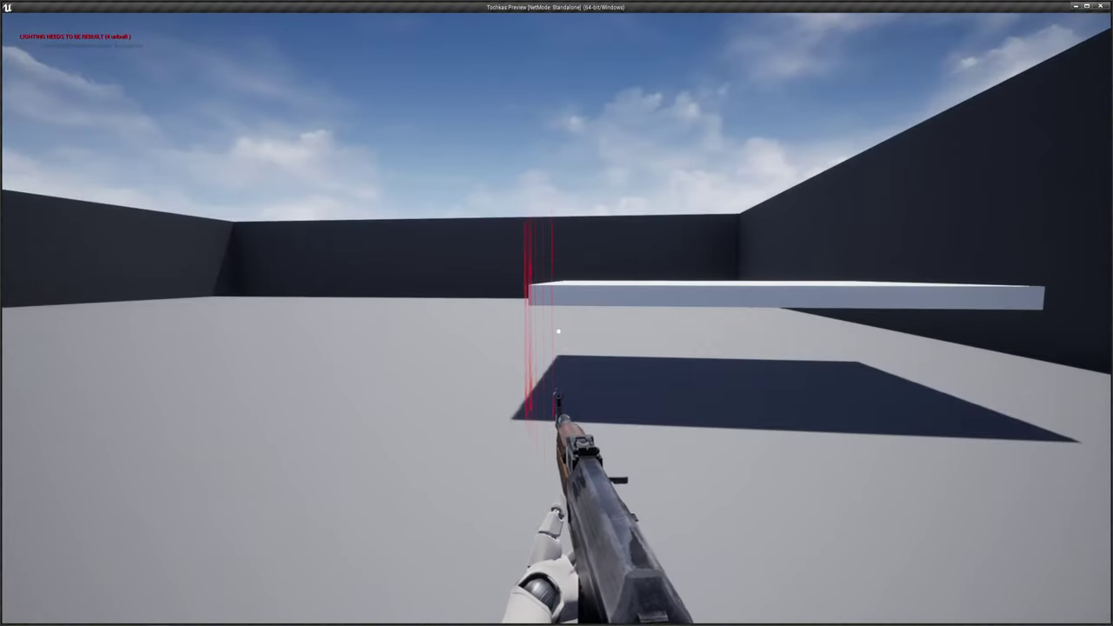
{"action": "left_click", "coordinate": [558, 332]}
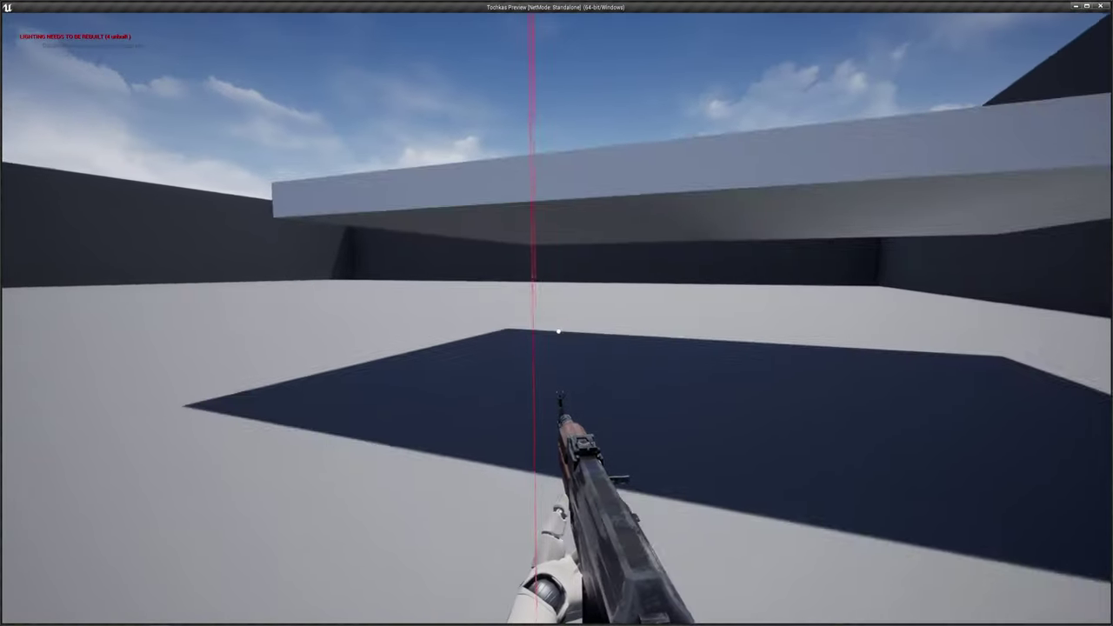
{"action": "key", "text": "Escape"}
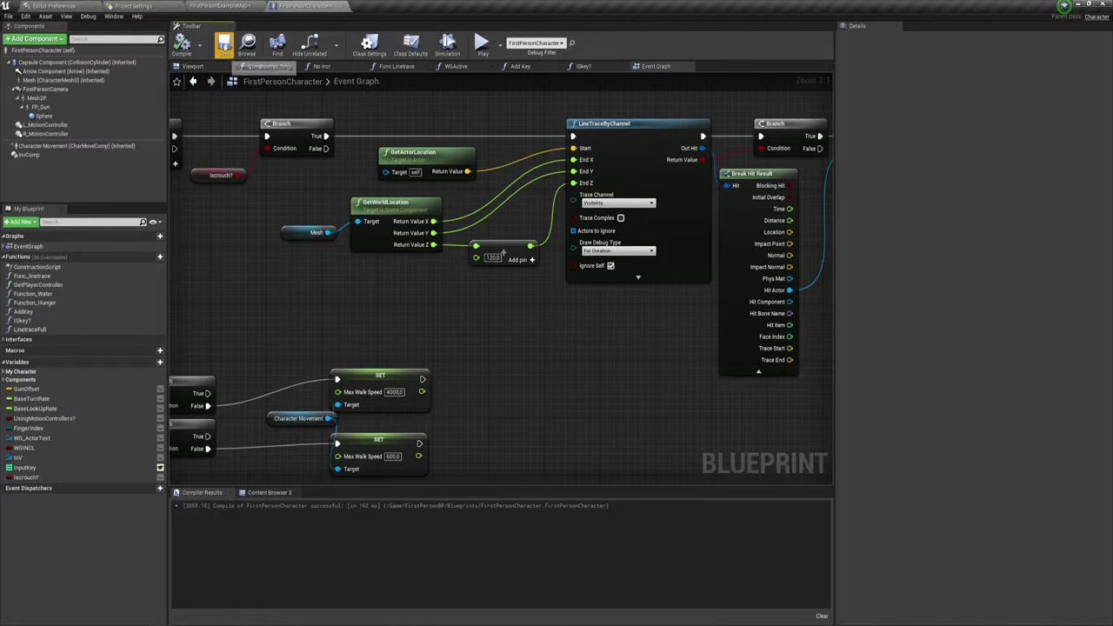
Play-test again, firing the rifle three times near the platform.
{"action": "left_click", "coordinate": [483, 45]}
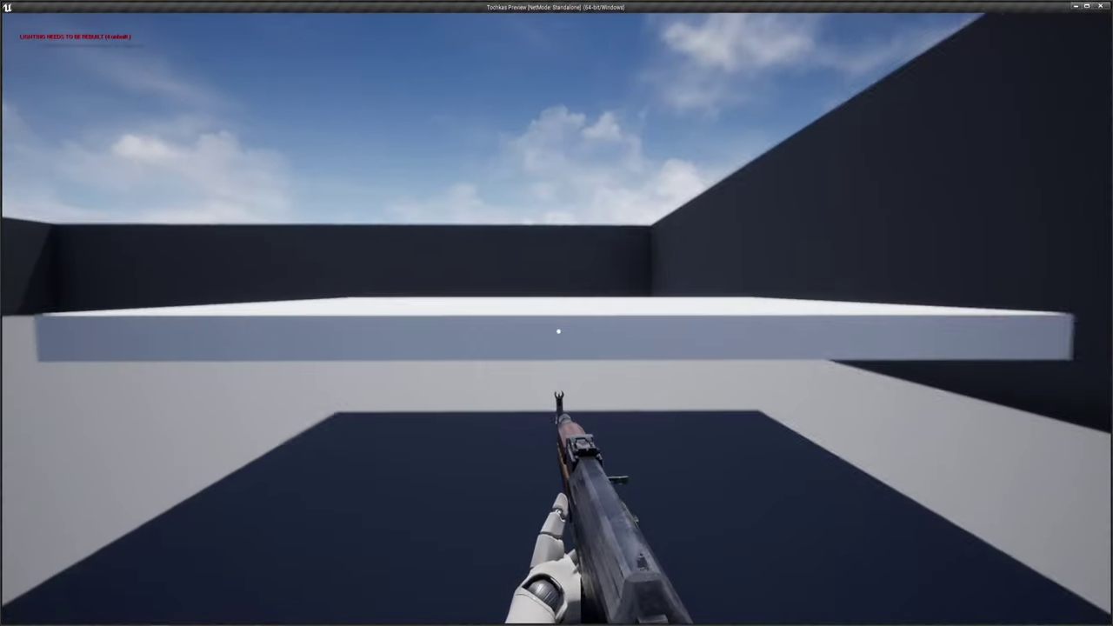
{"action": "left_click", "coordinate": [559, 331]}
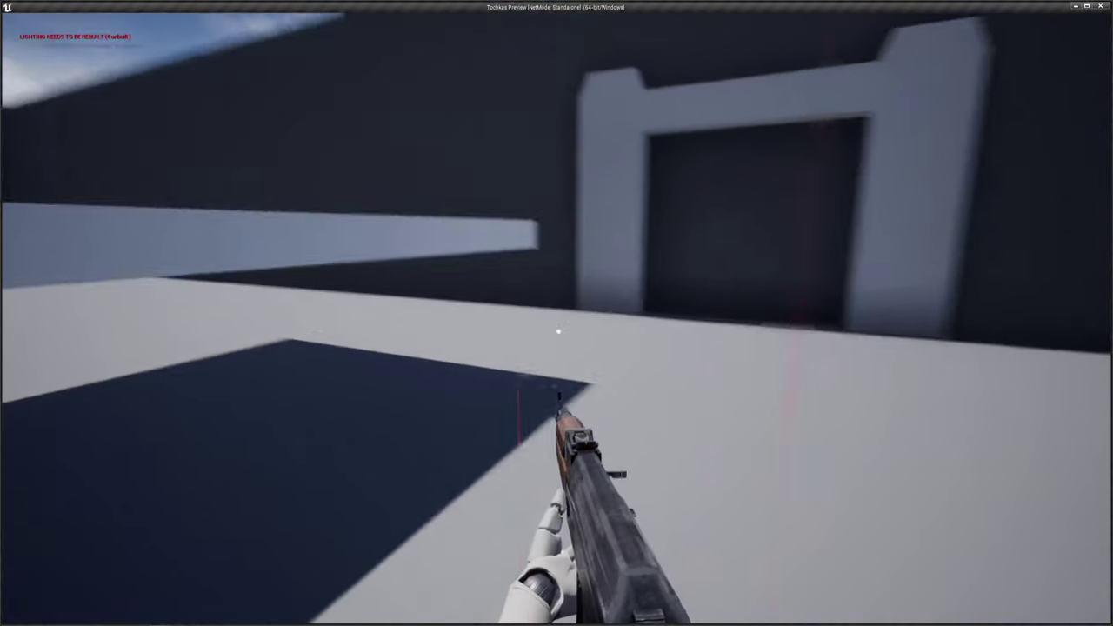
{"action": "left_click", "coordinate": [558, 332]}
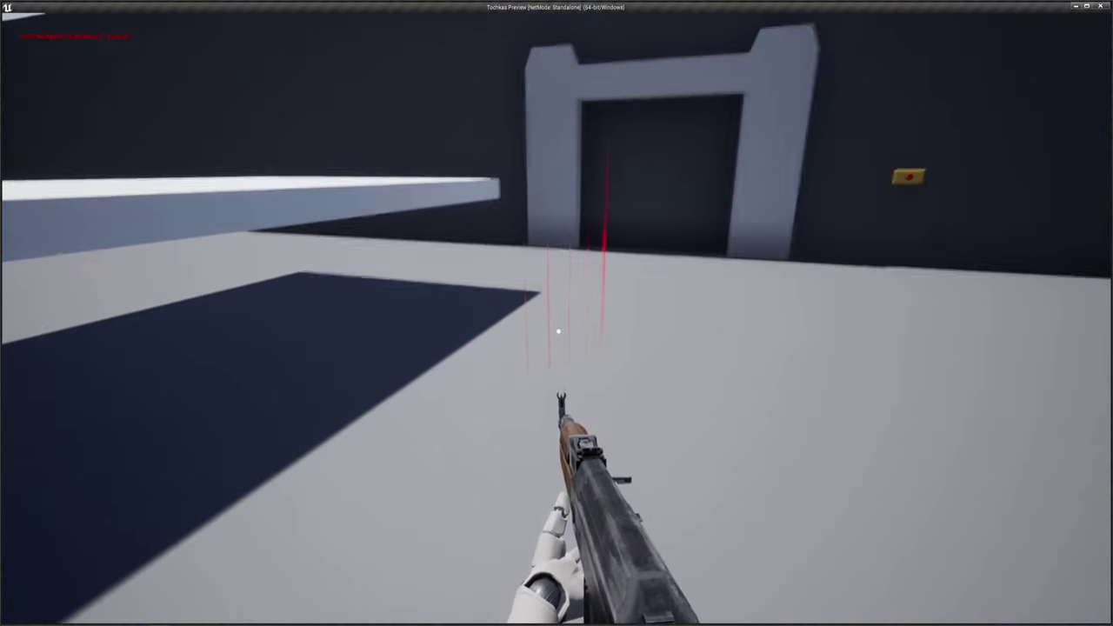
{"action": "left_click", "coordinate": [558, 331]}
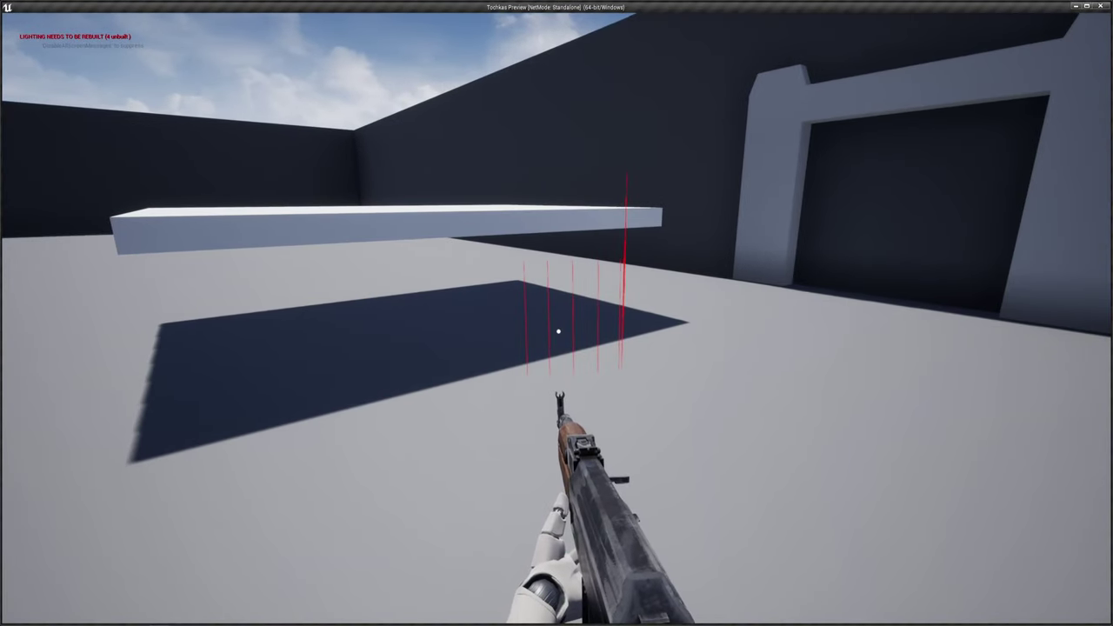
{"action": "key", "text": "Escape"}
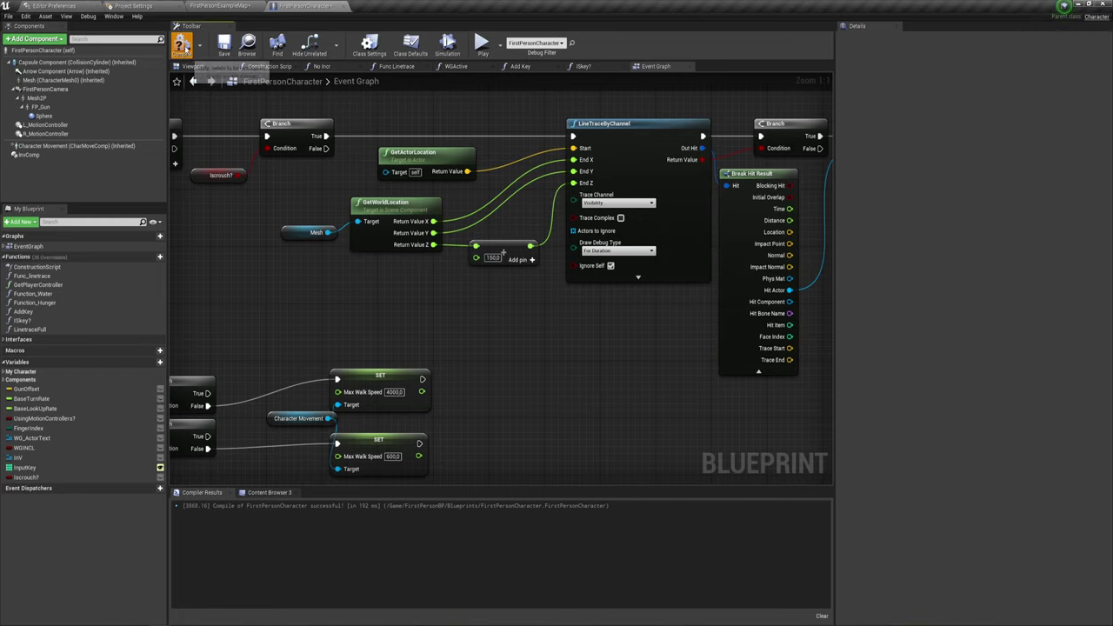
Play-test the new offset by walking repeatedly under and out from the overhanging platform.
{"action": "left_click", "coordinate": [483, 45]}
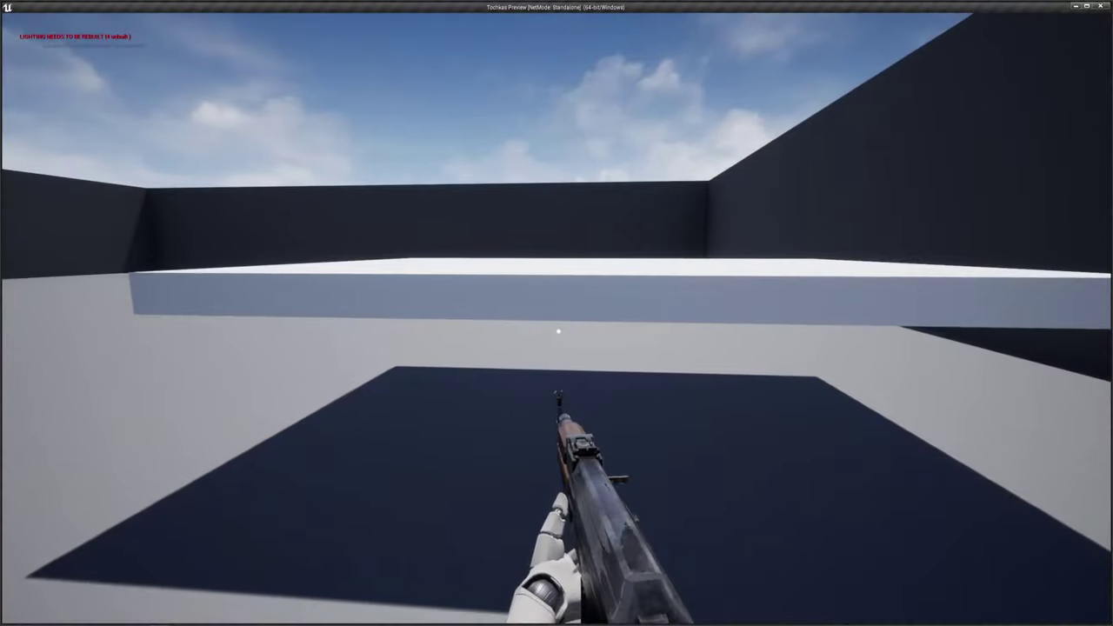
{"action": "key", "text": "w"}
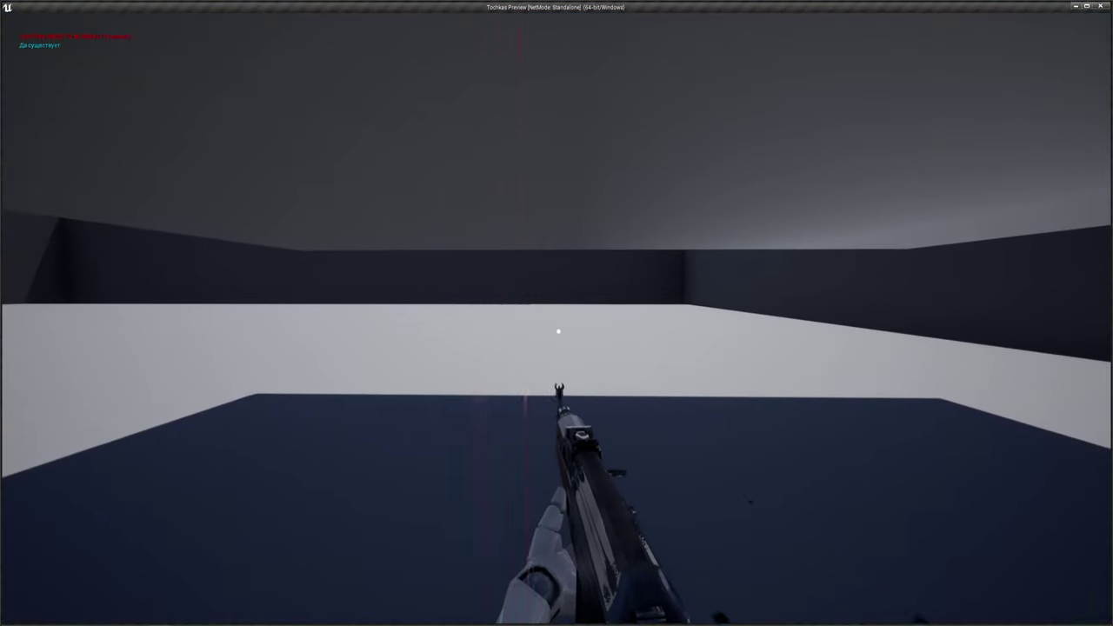
{"action": "key", "text": "w"}
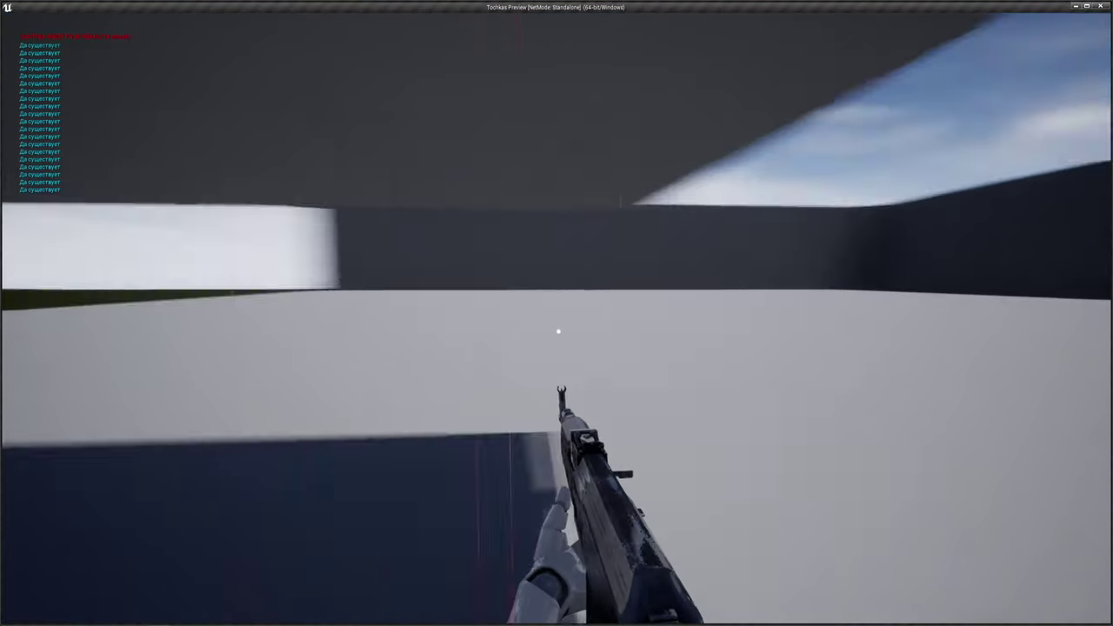
{"action": "key", "text": "w"}
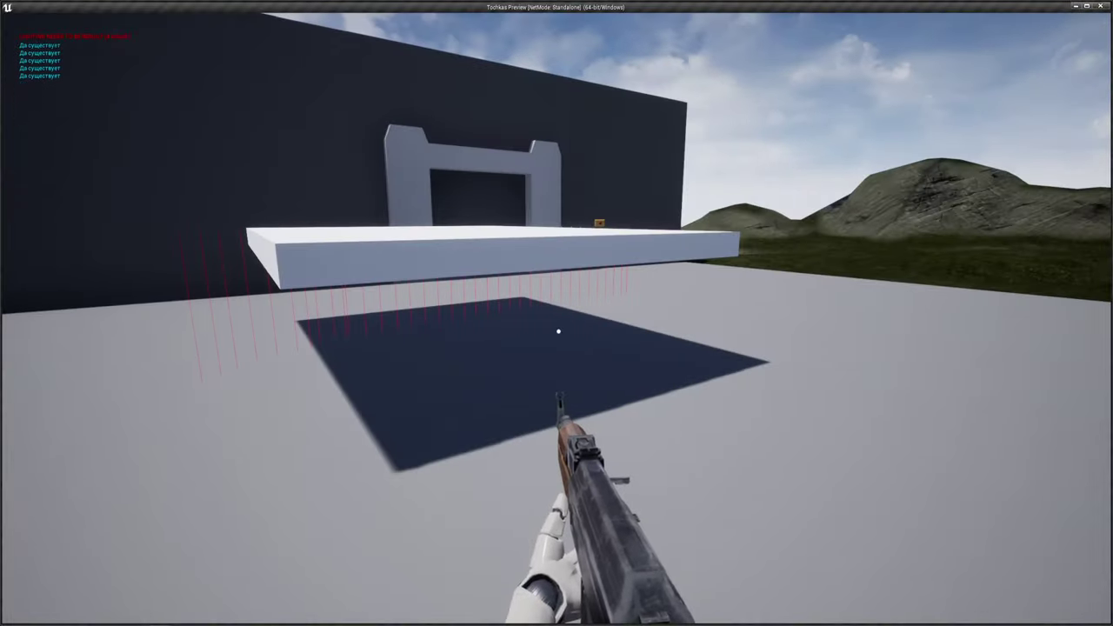
{"action": "key", "text": "s"}
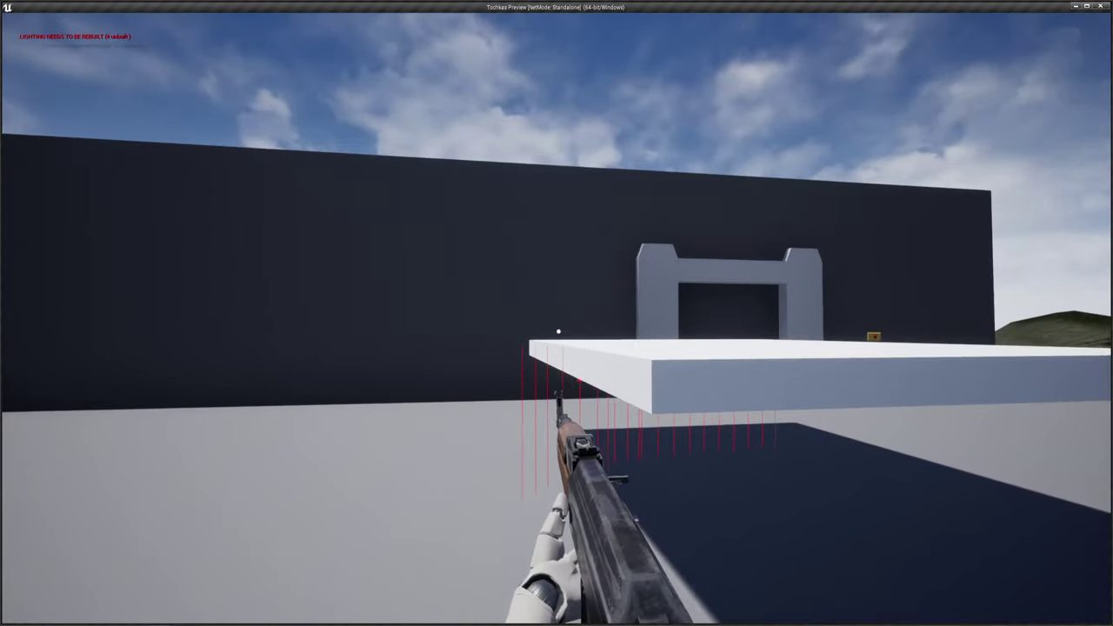
{"action": "key", "text": "w"}
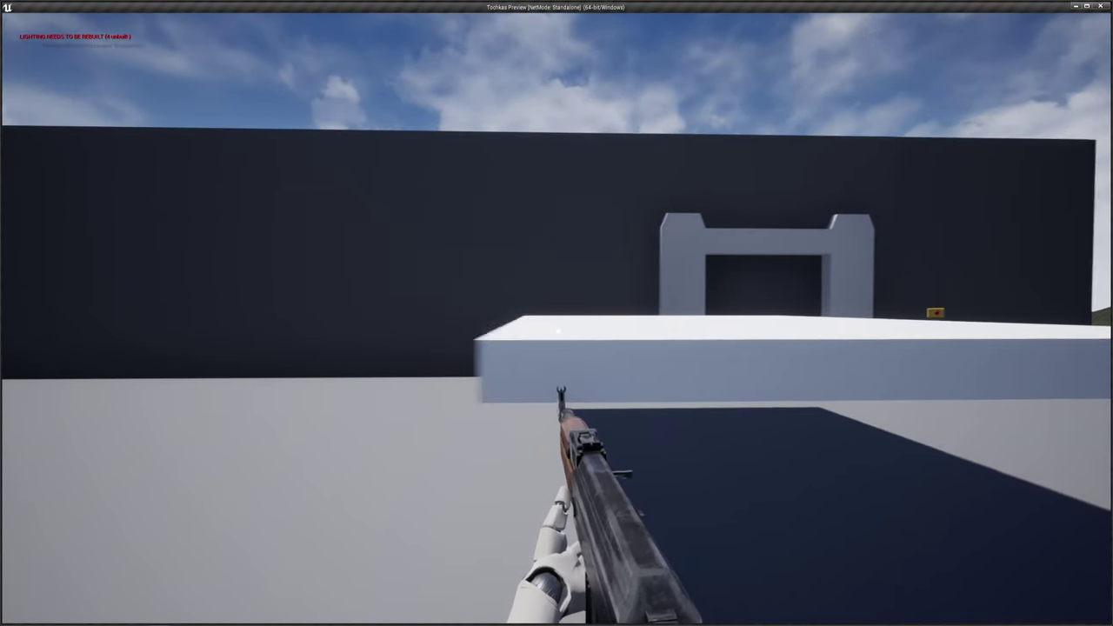
{"action": "key", "text": "w"}
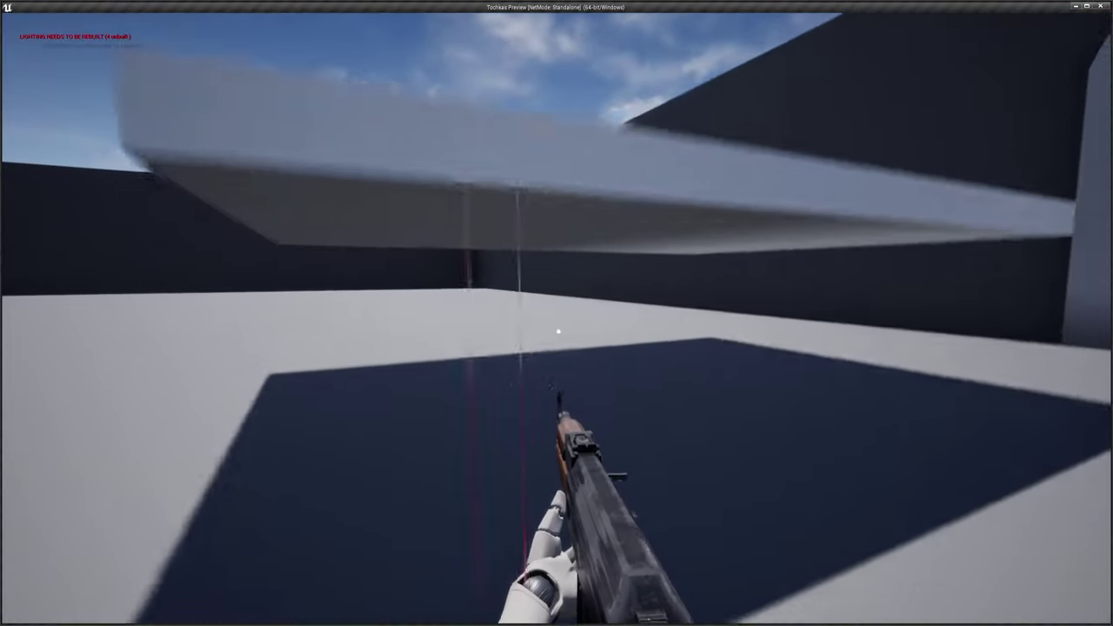
{"action": "key", "text": "a"}
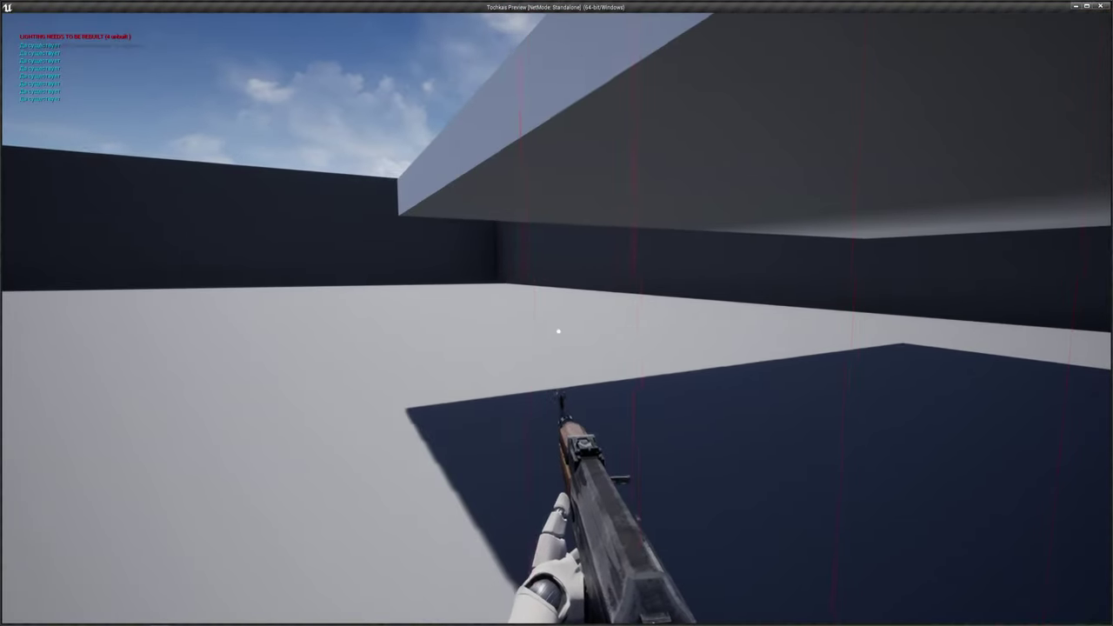
{"action": "key", "text": "d"}
{"action": "key", "text": "s"}
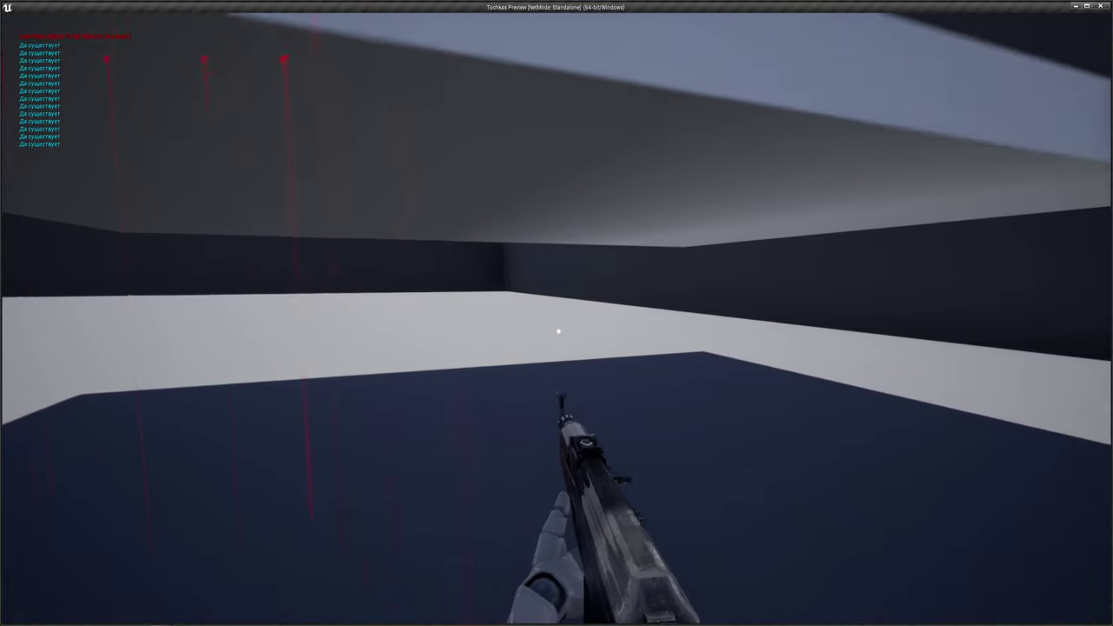
{"action": "key", "text": "d"}
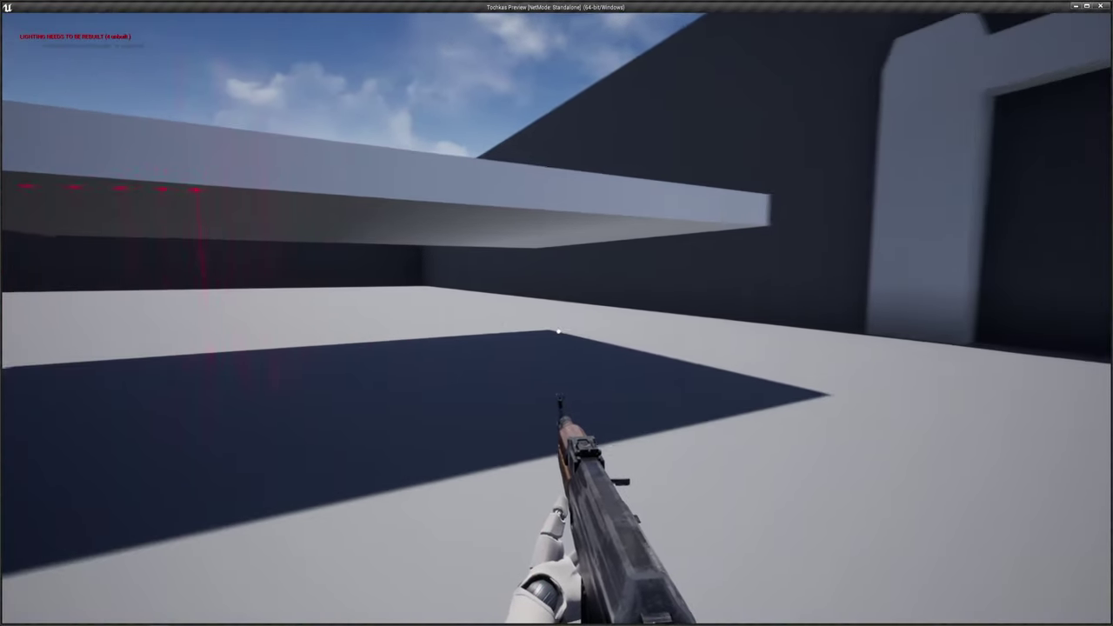
{"action": "key", "text": "w"}
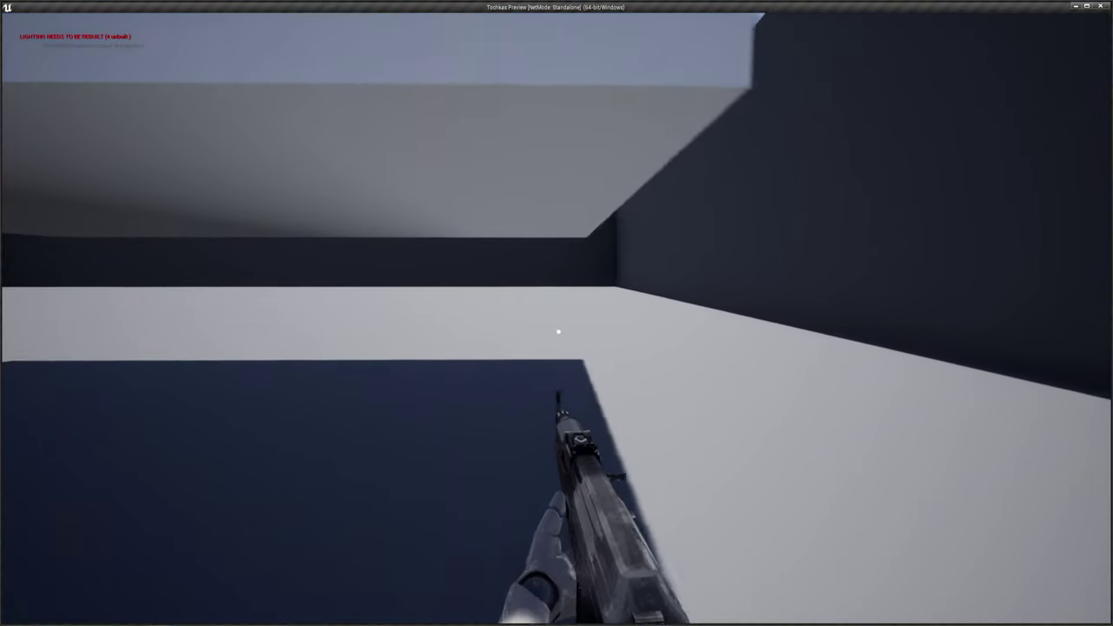
{"action": "key", "text": "s"}
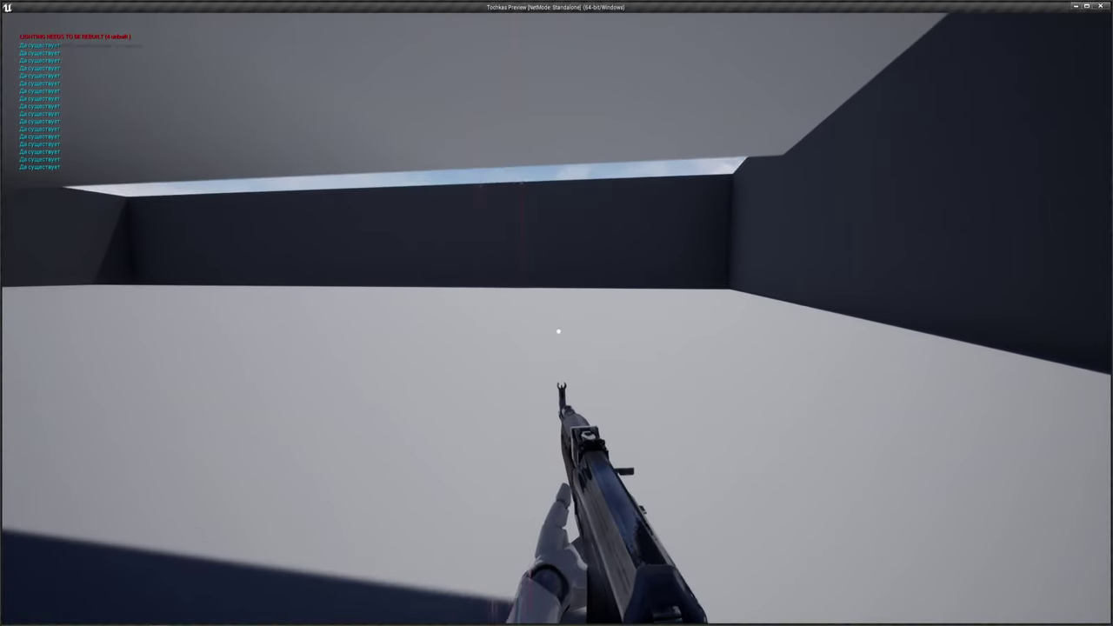
{"action": "key", "text": "s"}
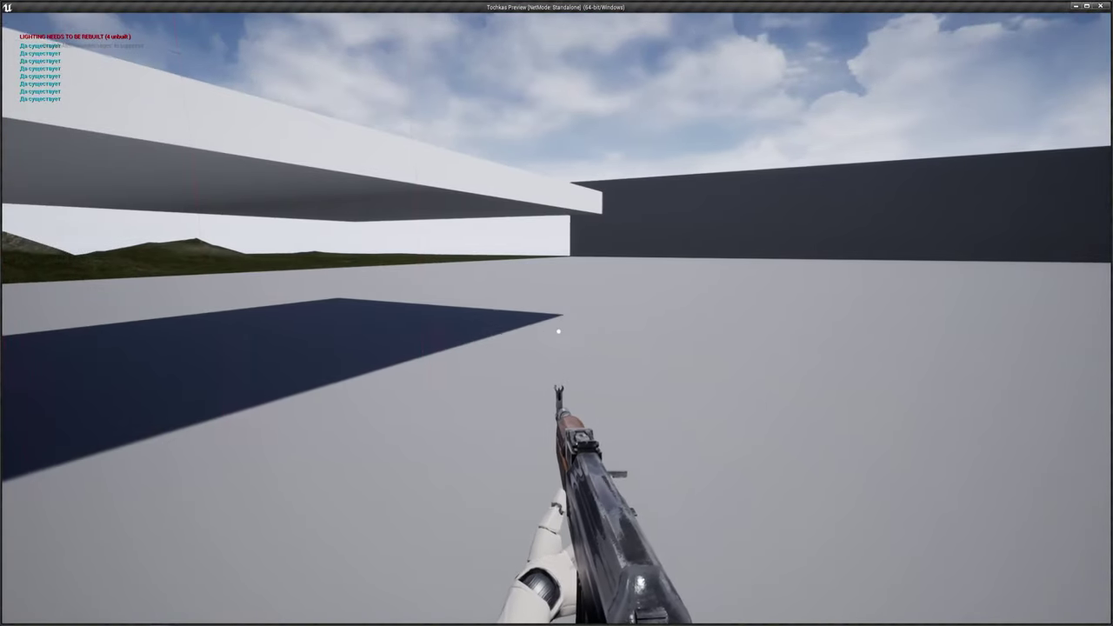
{"action": "key", "text": "Escape"}
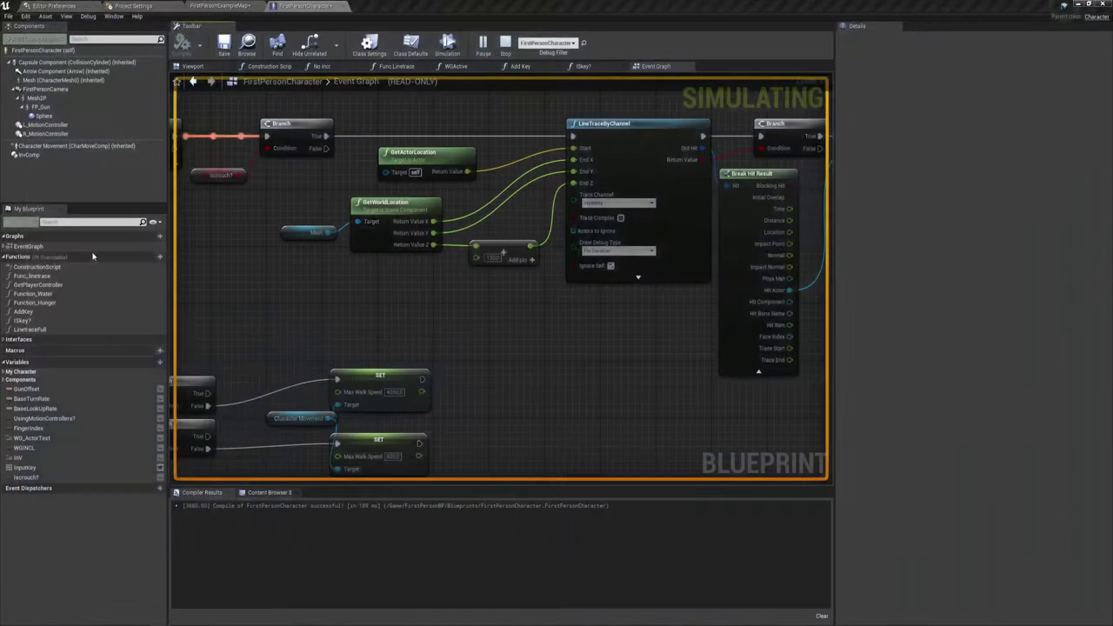
Bring the Is Valid and Print String nodes into view and run another brief play-test.
{"action": "right_click_drag", "start_coordinate": [655, 338], "coordinate": [400, 322]}
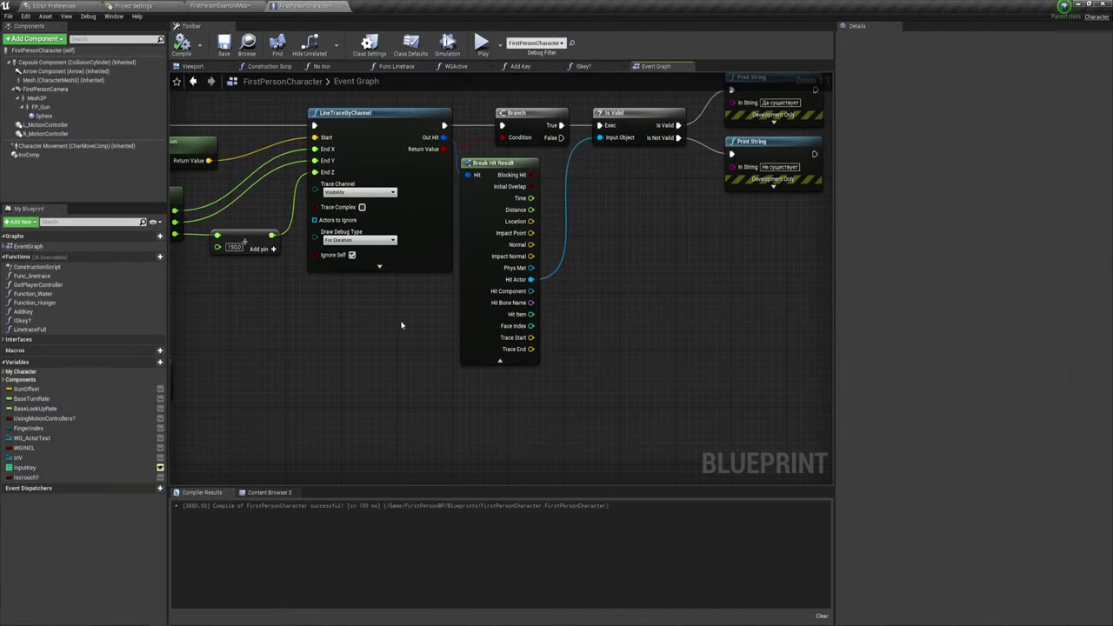
{"action": "right_click_drag", "start_coordinate": [574, 137], "coordinate": [506, 176]}
{"action": "right_click_drag", "start_coordinate": [556, 250], "coordinate": [524, 278]}
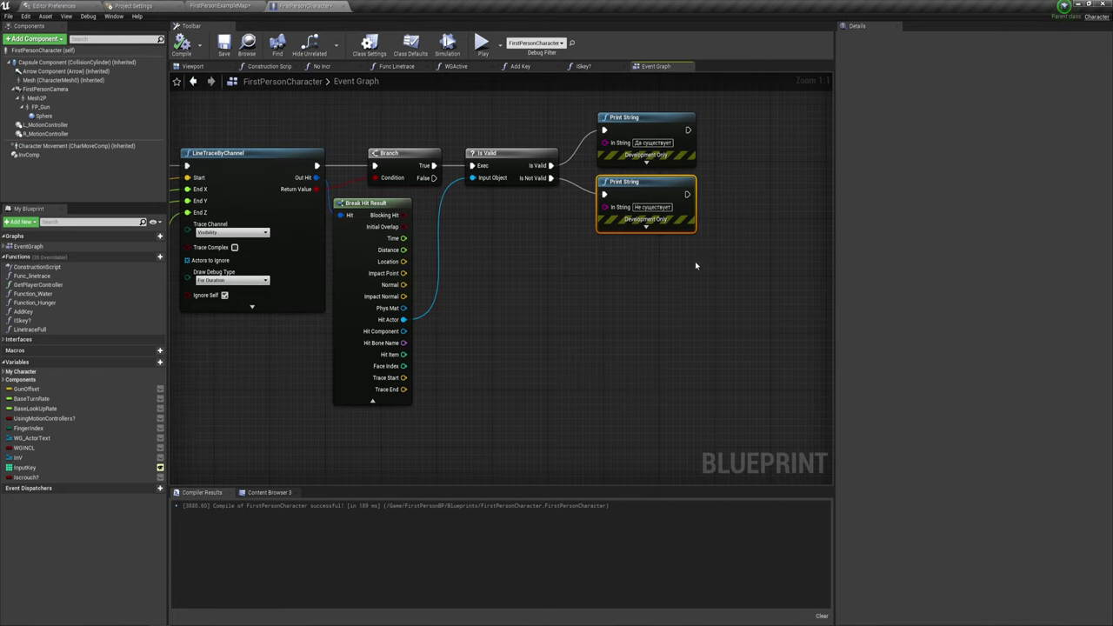
{"action": "mouse_move", "coordinate": [621, 299]}
{"action": "right_mouse_down"}
{"action": "mouse_move", "coordinate": [583, 303]}
{"action": "mouse_move", "coordinate": [799, 266]}
{"action": "mouse_move", "coordinate": [422, 348]}
{"action": "right_mouse_up"}
{"action": "scroll", "coordinate": [538, 285], "scroll_direction": "down", "scroll_amount": 2}
{"action": "scroll", "coordinate": [799, 266], "scroll_direction": "down", "scroll_amount": 1}
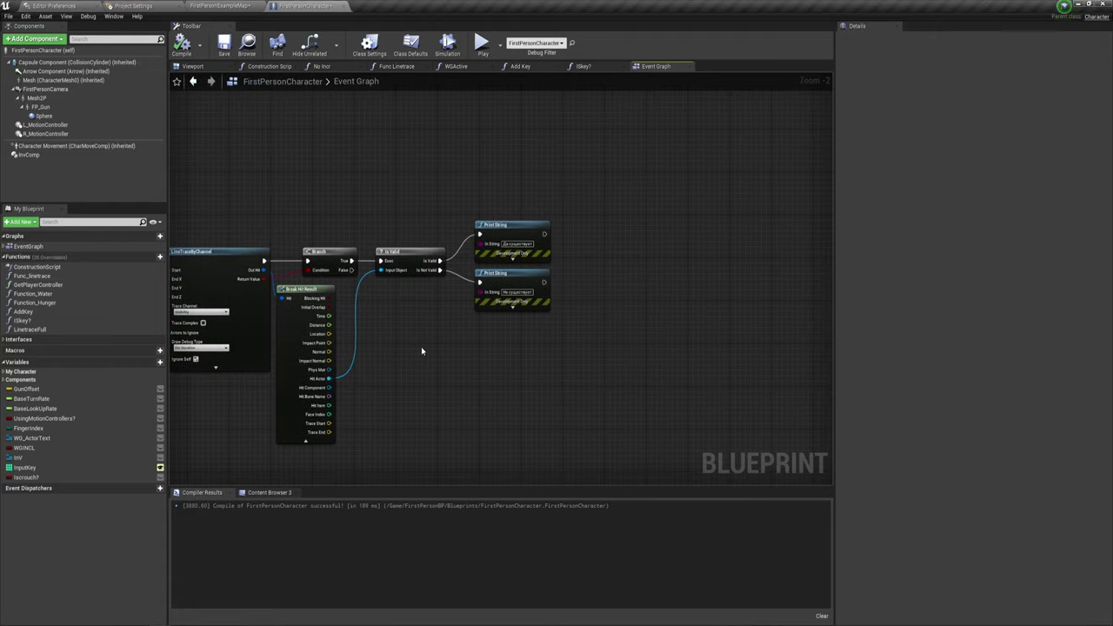
{"action": "scroll", "coordinate": [426, 349], "scroll_direction": "down", "scroll_amount": 1}
{"action": "left_click", "coordinate": [481, 43]}
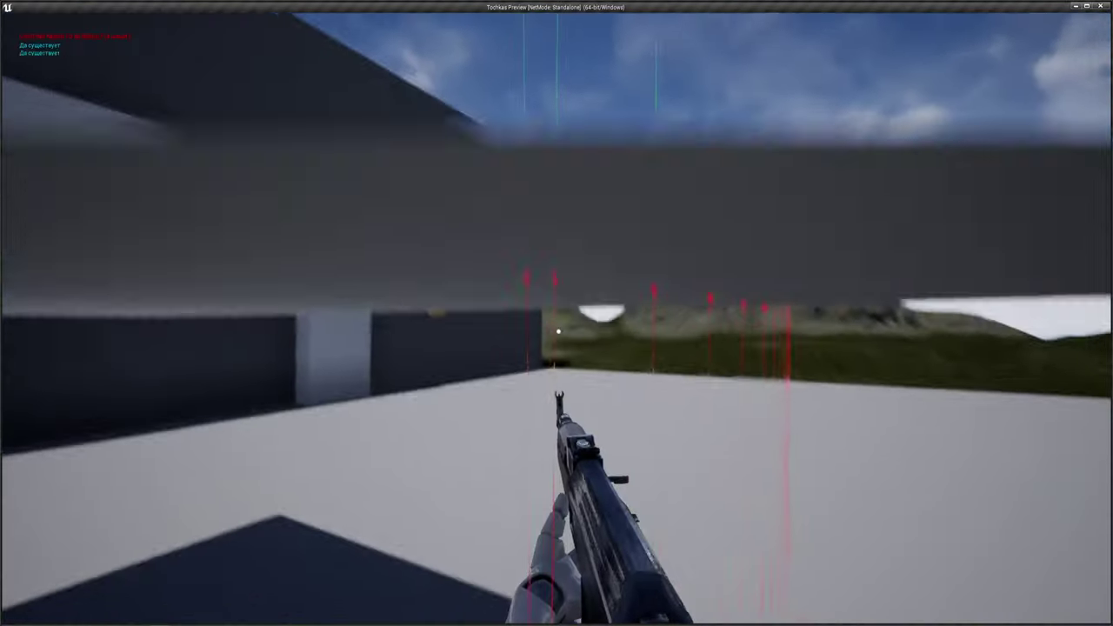
{"action": "key", "text": "Escape"}
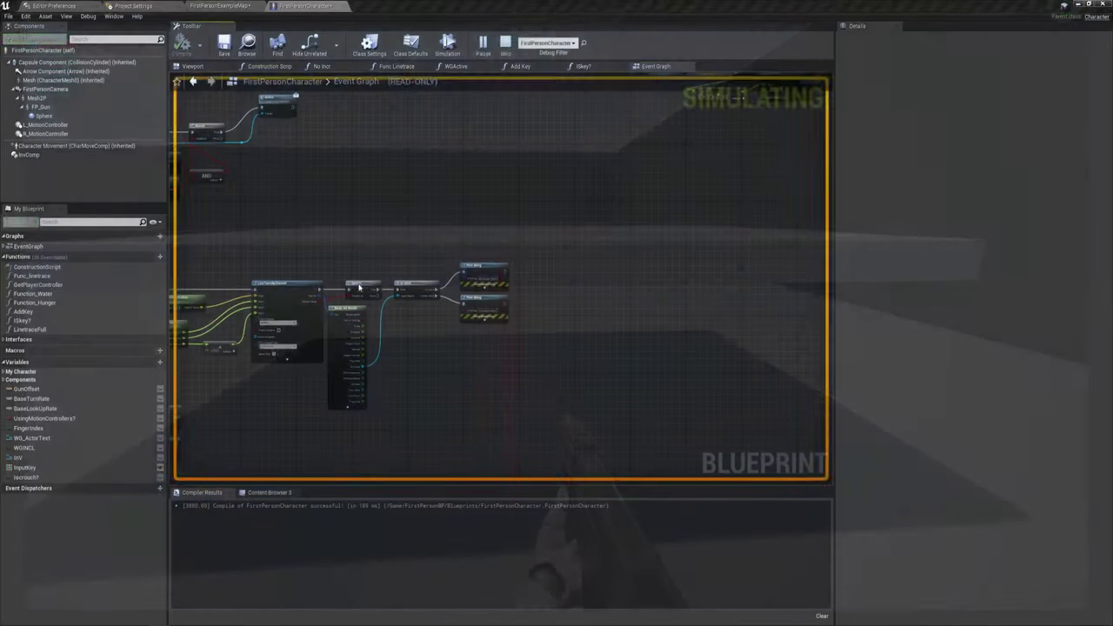
{"action": "scroll", "coordinate": [471, 349], "scroll_direction": "up", "scroll_amount": 1}
Duplicate the IsCrouch? variable into a new Boolean named NOTactCrouch.
{"action": "scroll", "coordinate": [374, 371], "scroll_direction": "up", "scroll_amount": 1}
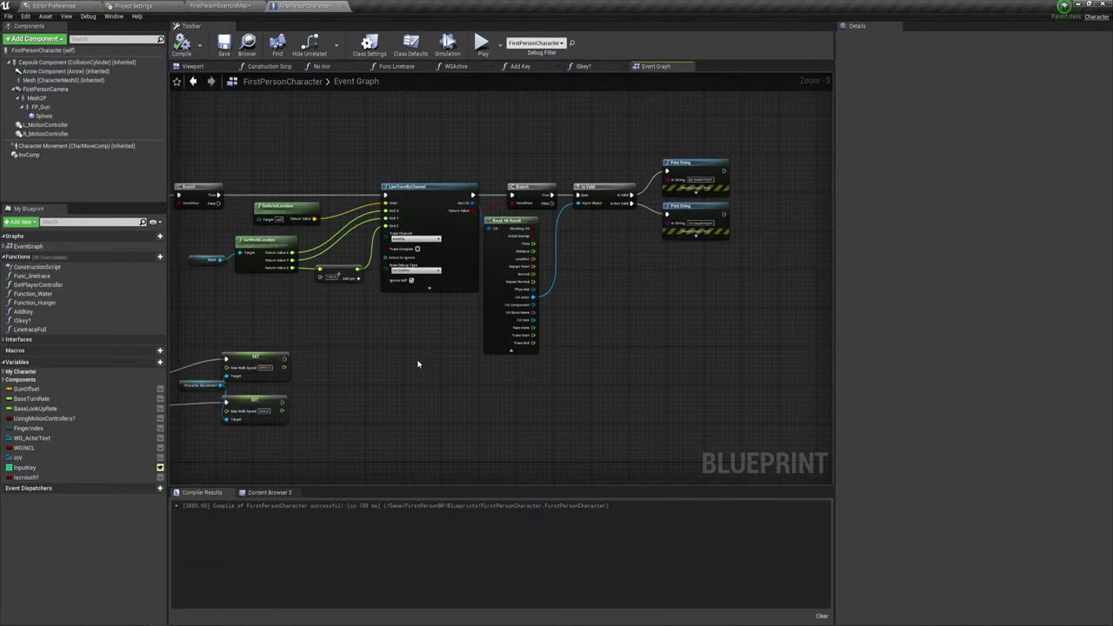
{"action": "scroll", "coordinate": [261, 391], "scroll_direction": "up", "scroll_amount": 1}
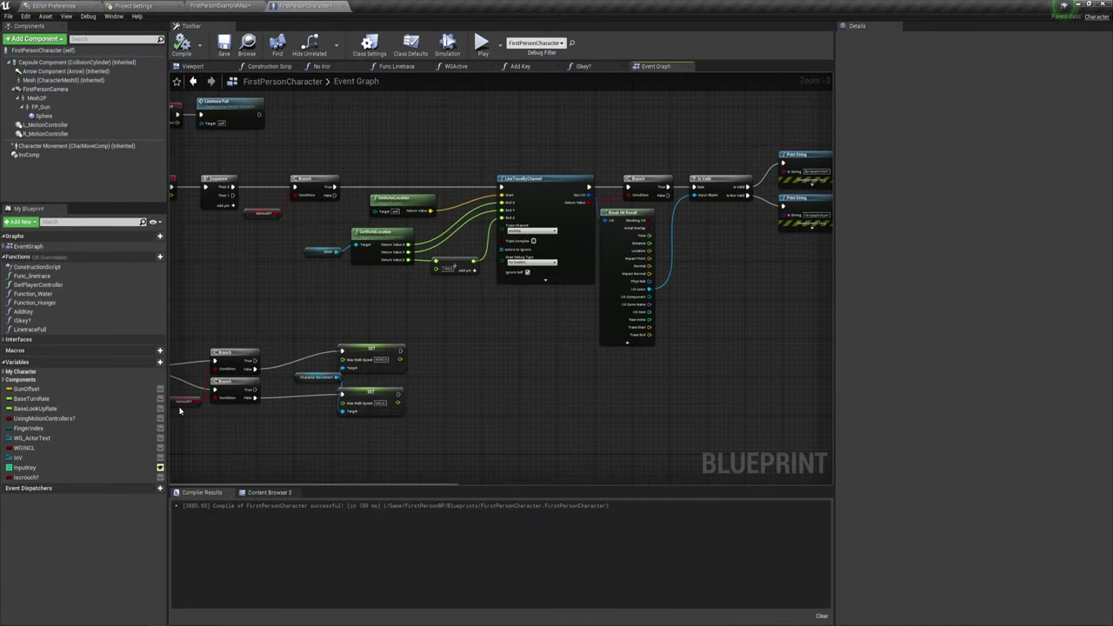
{"action": "right_click", "coordinate": [28, 480]}
{"action": "left_click", "coordinate": [54, 530]}
{"action": "type", "text": "NOTactCrouch"}
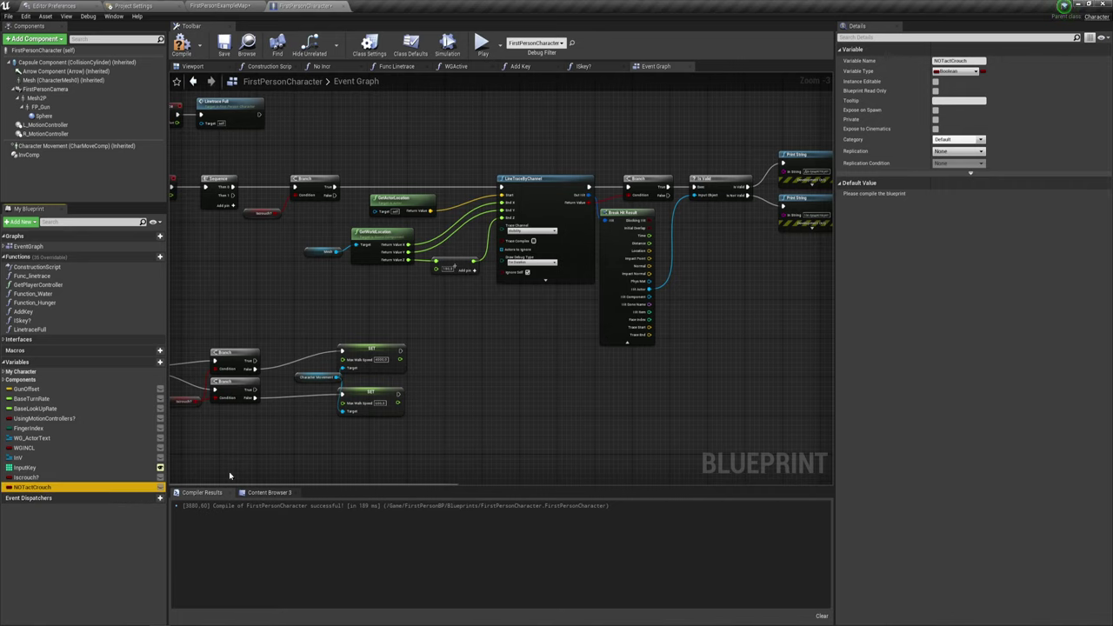
{"action": "right_click_drag", "start_coordinate": [727, 328], "coordinate": [521, 361]}
Add NOTactCrouch setters after both Print Strings: true when the hit is valid, false otherwise.
{"action": "scroll", "coordinate": [522, 361], "scroll_direction": "up", "scroll_amount": 2}
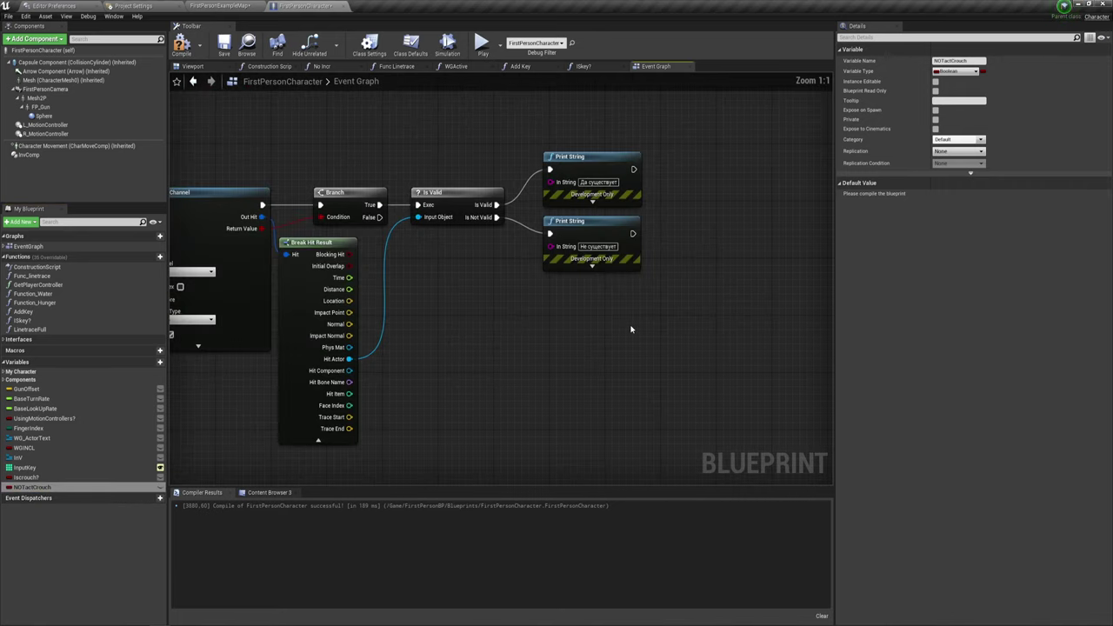
{"action": "right_click_drag", "start_coordinate": [635, 313], "coordinate": [533, 355]}
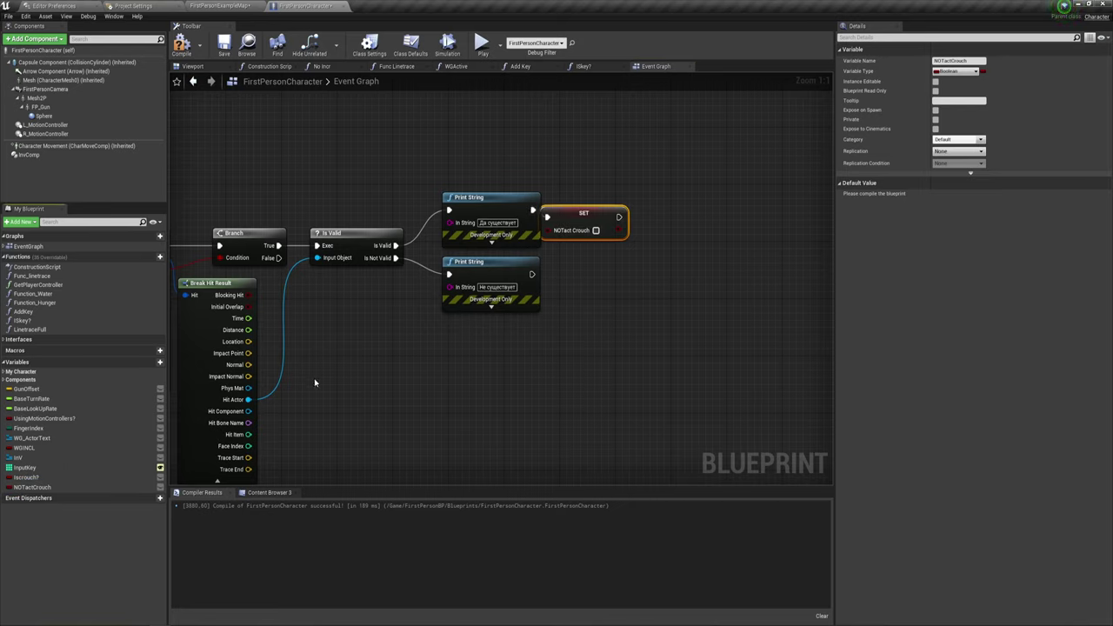
{"action": "left_click_drag", "start_coordinate": [46, 488], "coordinate": [288, 467]}
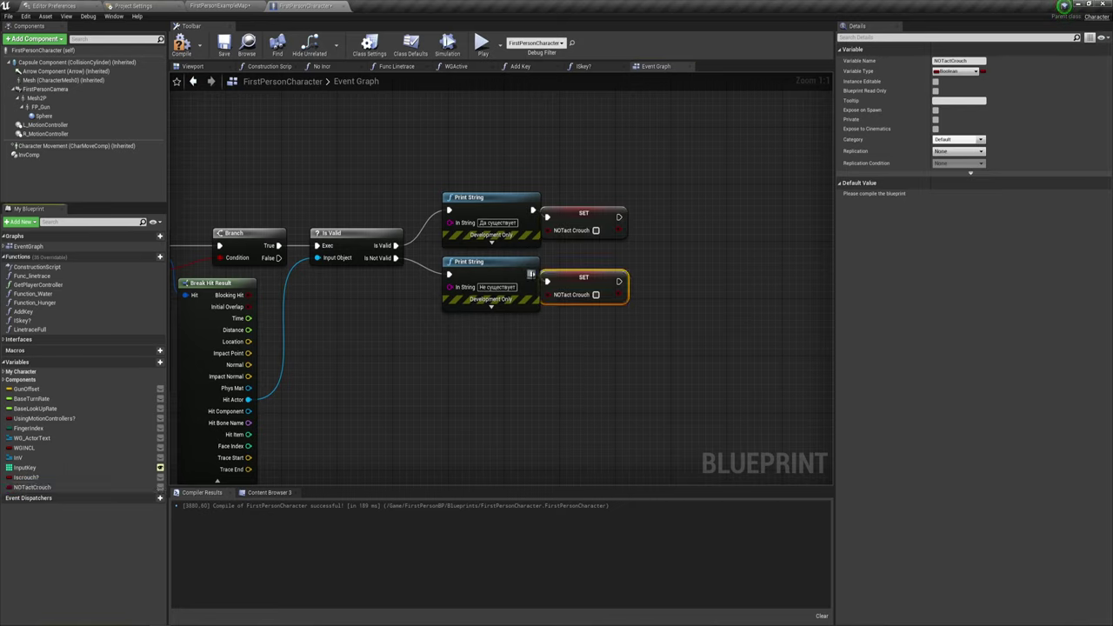
{"action": "left_click_drag", "start_coordinate": [585, 283], "coordinate": [589, 273]}
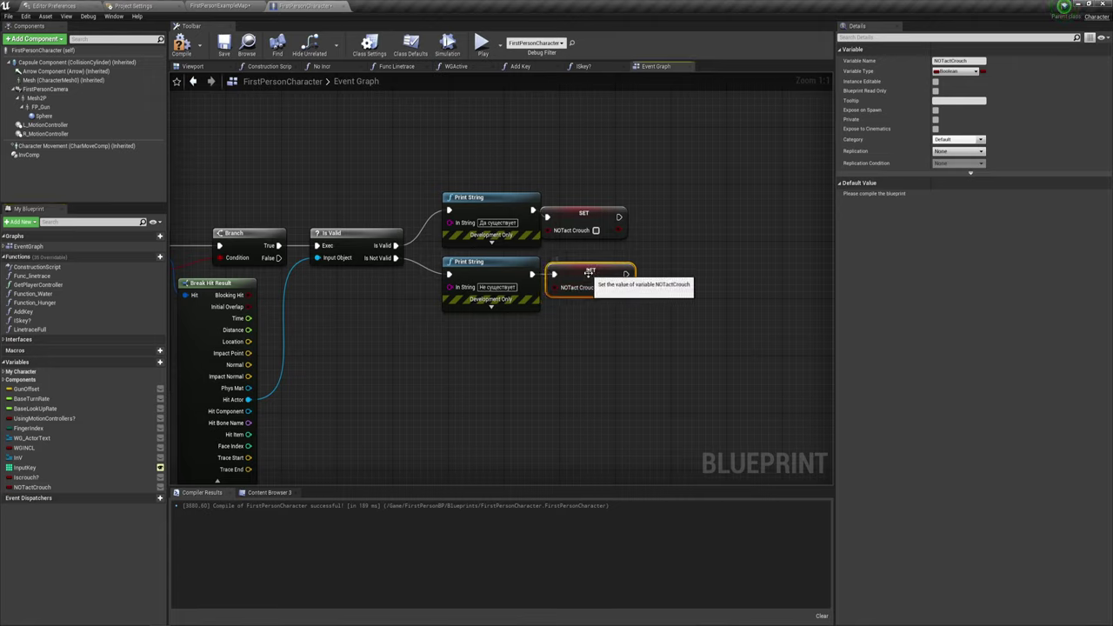
{"action": "left_click_drag", "start_coordinate": [589, 213], "coordinate": [598, 205]}
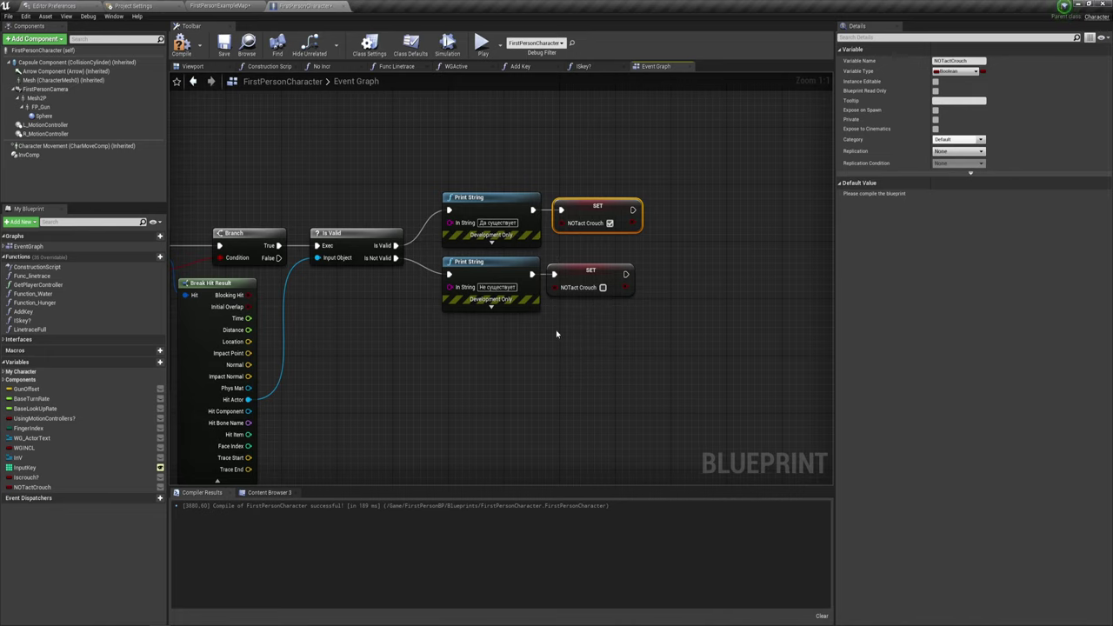
{"action": "right_click_drag", "start_coordinate": [607, 302], "coordinate": [603, 348]}
{"action": "scroll", "coordinate": [599, 336], "scroll_direction": "down", "scroll_amount": 1}
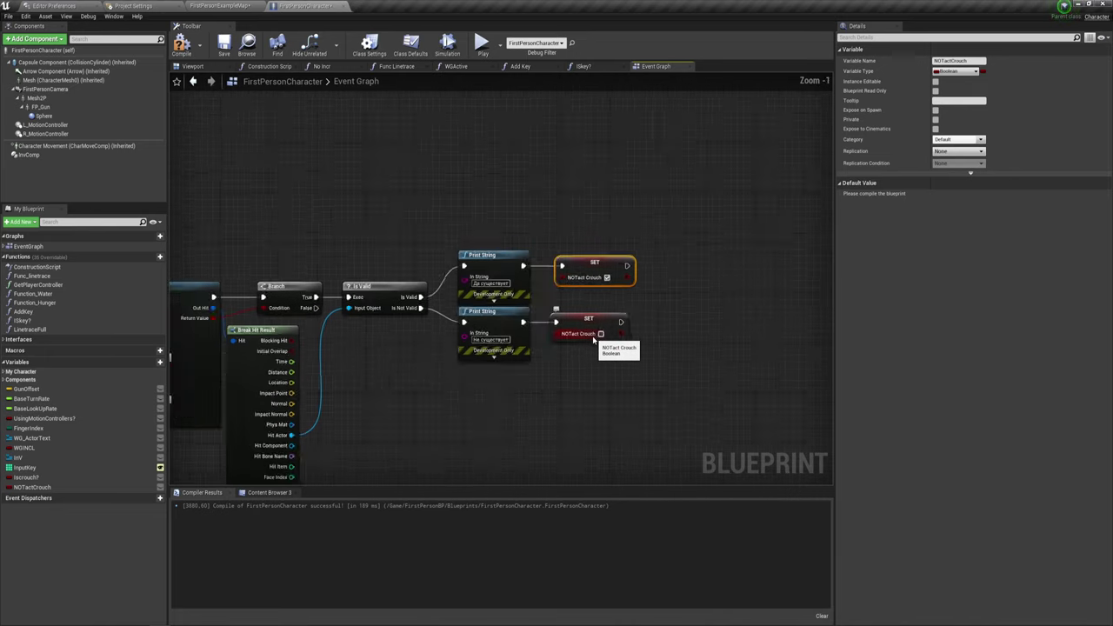
{"action": "mouse_move", "coordinate": [584, 212]}
{"action": "right_mouse_down"}
{"action": "mouse_move", "coordinate": [594, 345]}
{"action": "mouse_move", "coordinate": [517, 293]}
{"action": "mouse_move", "coordinate": [514, 340]}
{"action": "mouse_move", "coordinate": [519, 249]}
{"action": "mouse_move", "coordinate": [465, 323]}
{"action": "right_mouse_up"}
{"action": "scroll", "coordinate": [601, 327], "scroll_direction": "down", "scroll_amount": 2}
{"action": "scroll", "coordinate": [466, 323], "scroll_direction": "up", "scroll_amount": 1}
Splice a Branch on NOTactCrouch between the Left Ctrl event and the Flip Flop.
{"action": "scroll", "coordinate": [465, 323], "scroll_direction": "up", "scroll_amount": 2}
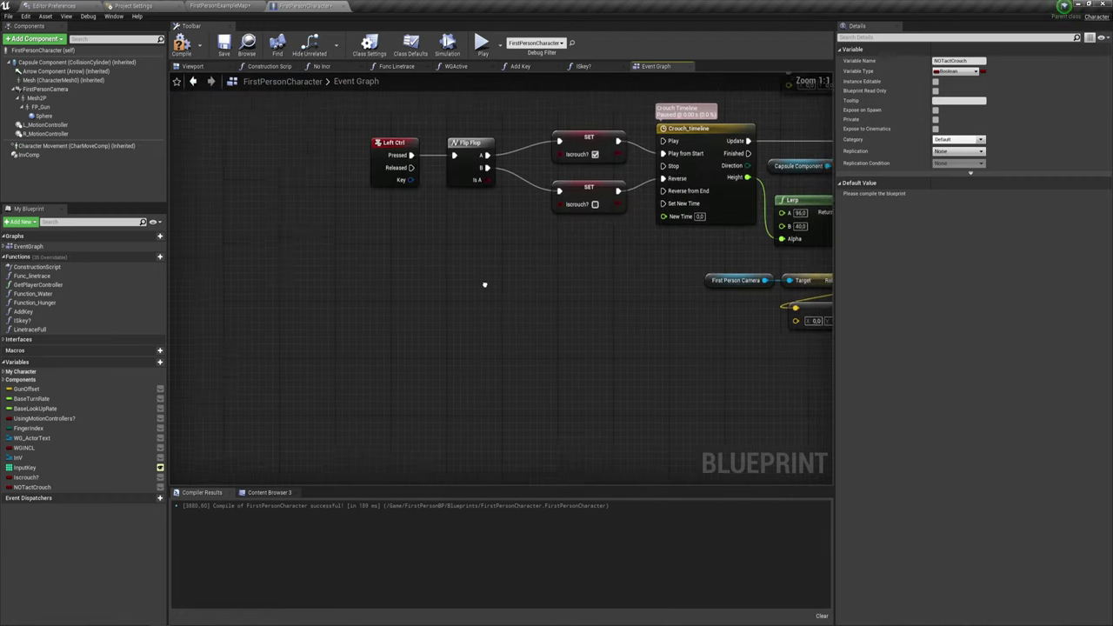
{"action": "mouse_move", "coordinate": [484, 283]}
{"action": "right_mouse_down"}
{"action": "mouse_move", "coordinate": [427, 331]}
{"action": "mouse_move", "coordinate": [497, 338]}
{"action": "mouse_move", "coordinate": [315, 302]}
{"action": "mouse_move", "coordinate": [668, 364]}
{"action": "right_mouse_up"}
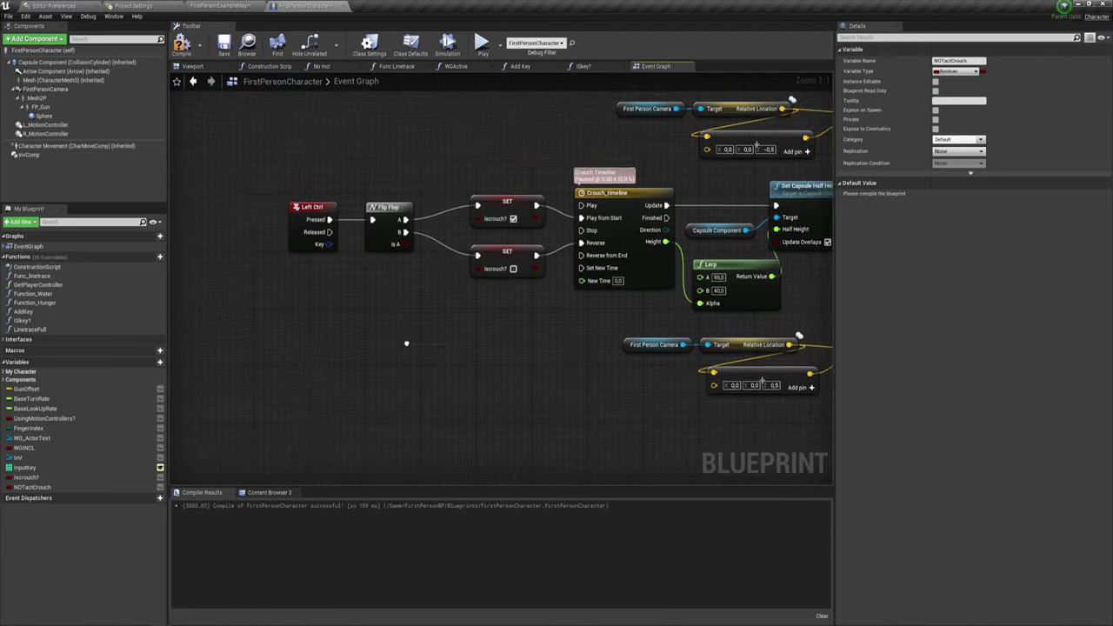
{"action": "left_click_drag", "start_coordinate": [574, 225], "coordinate": [416, 225]}
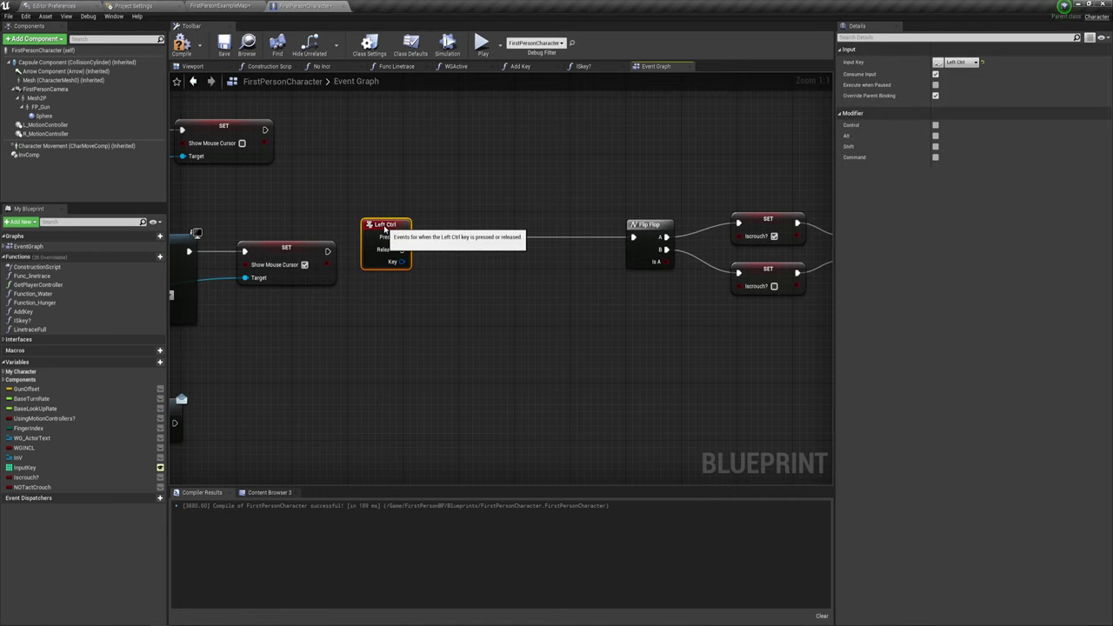
{"action": "right_click_drag", "start_coordinate": [480, 372], "coordinate": [575, 353]}
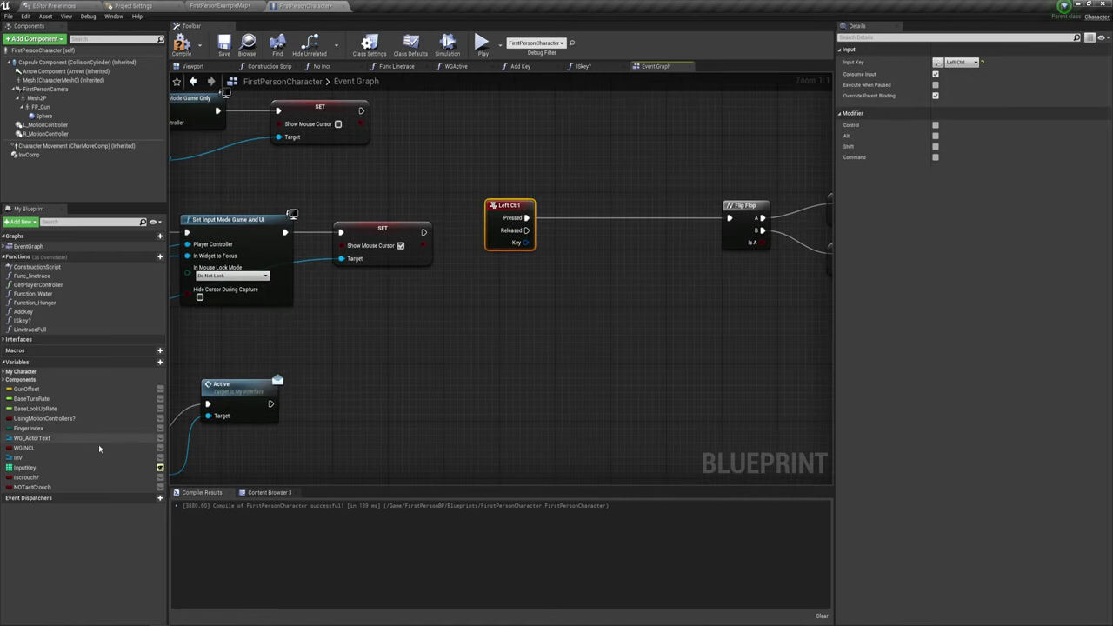
{"action": "left_click_drag", "start_coordinate": [29, 488], "coordinate": [445, 457]}
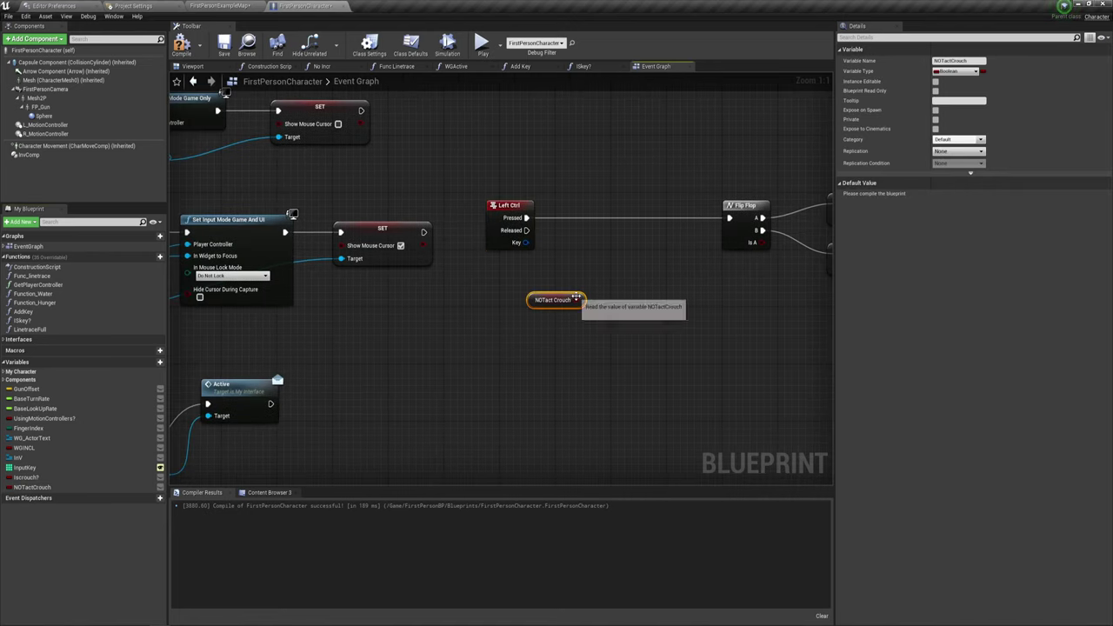
{"action": "left_click_drag", "start_coordinate": [589, 253], "coordinate": [589, 253]}
{"action": "type", "text": "bra"}
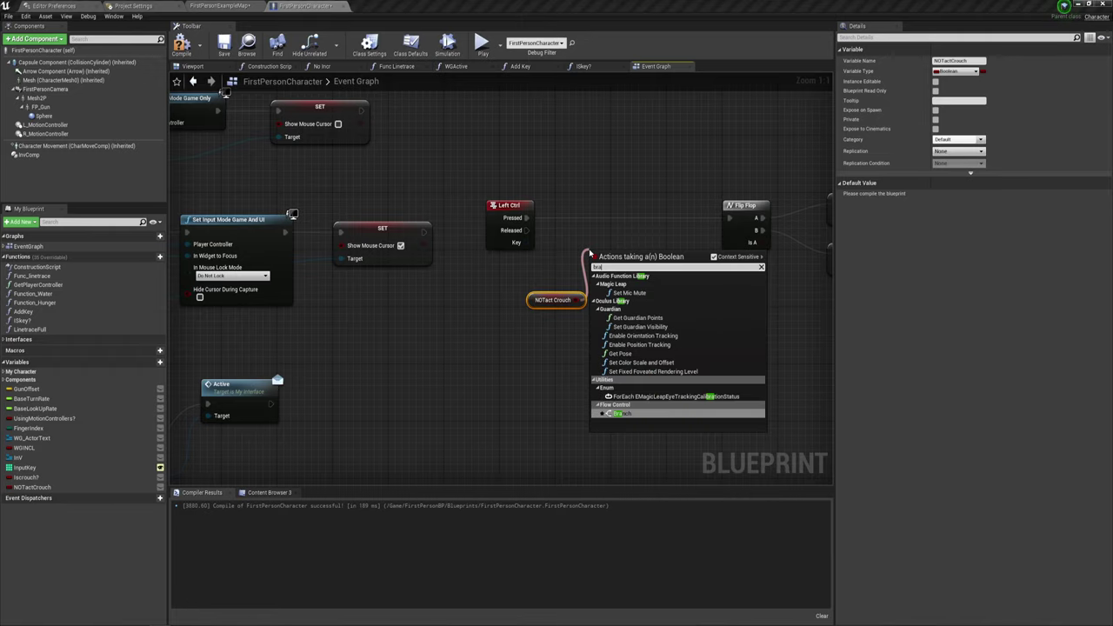
{"action": "key", "text": "Return"}
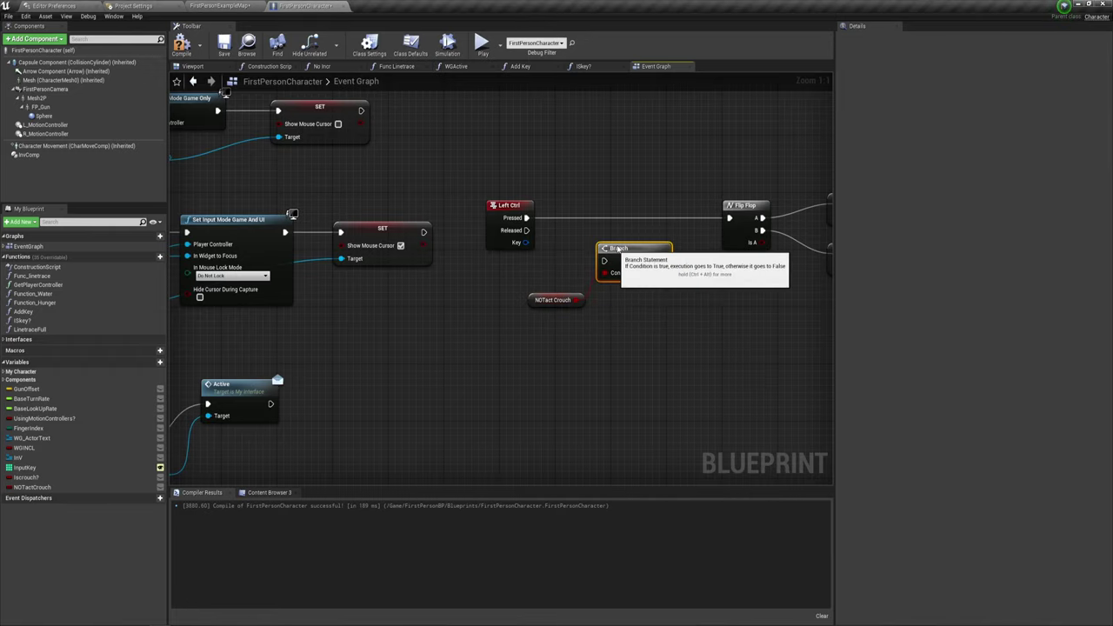
{"action": "left_click_drag", "start_coordinate": [591, 253], "coordinate": [618, 204]}
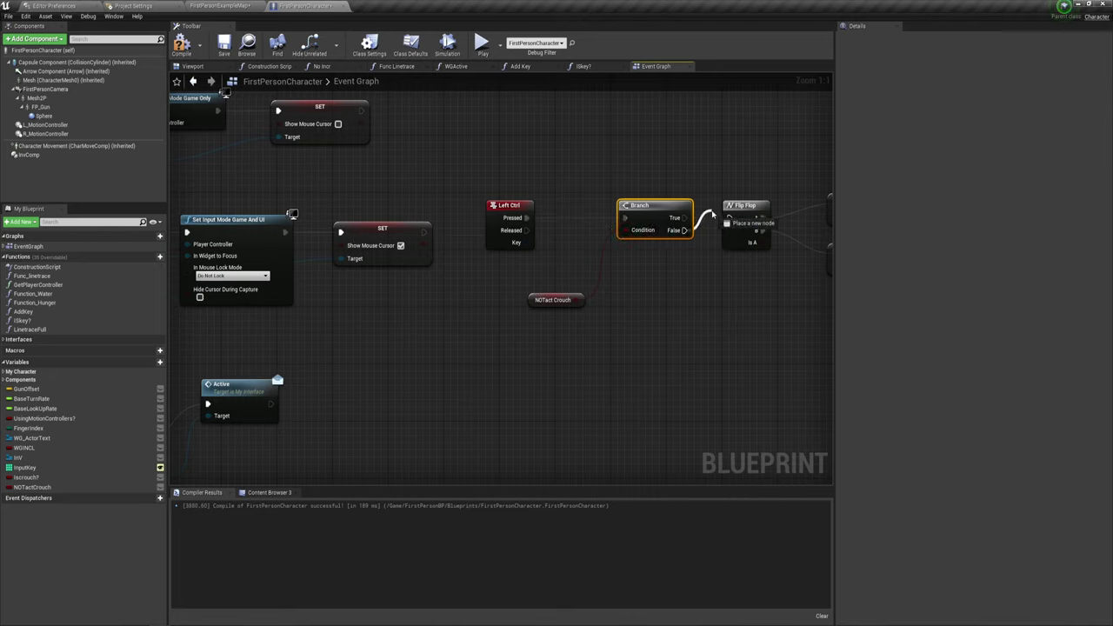
Position the NOTactCrouch getter beside the Branch, check its default value, and start a play-test.
{"action": "left_click_drag", "start_coordinate": [545, 300], "coordinate": [579, 260]}
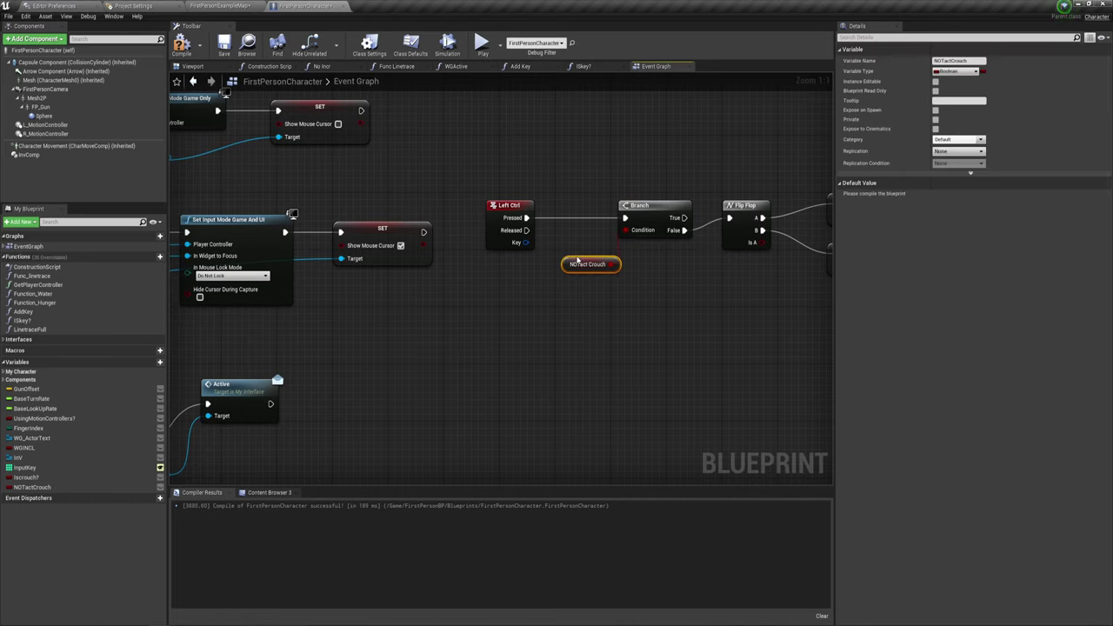
{"action": "right_click_drag", "start_coordinate": [655, 288], "coordinate": [478, 284]}
{"action": "right_click_drag", "start_coordinate": [569, 261], "coordinate": [534, 206]}
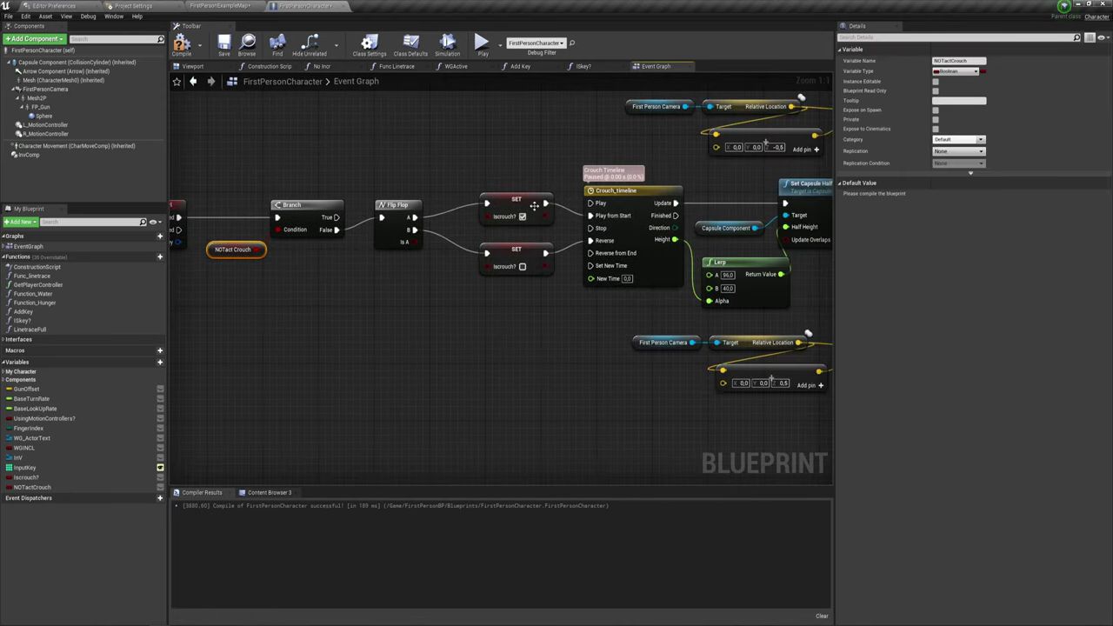
{"action": "scroll", "coordinate": [465, 305], "scroll_direction": "down", "scroll_amount": 3}
{"action": "scroll", "coordinate": [472, 278], "scroll_direction": "up", "scroll_amount": 2}
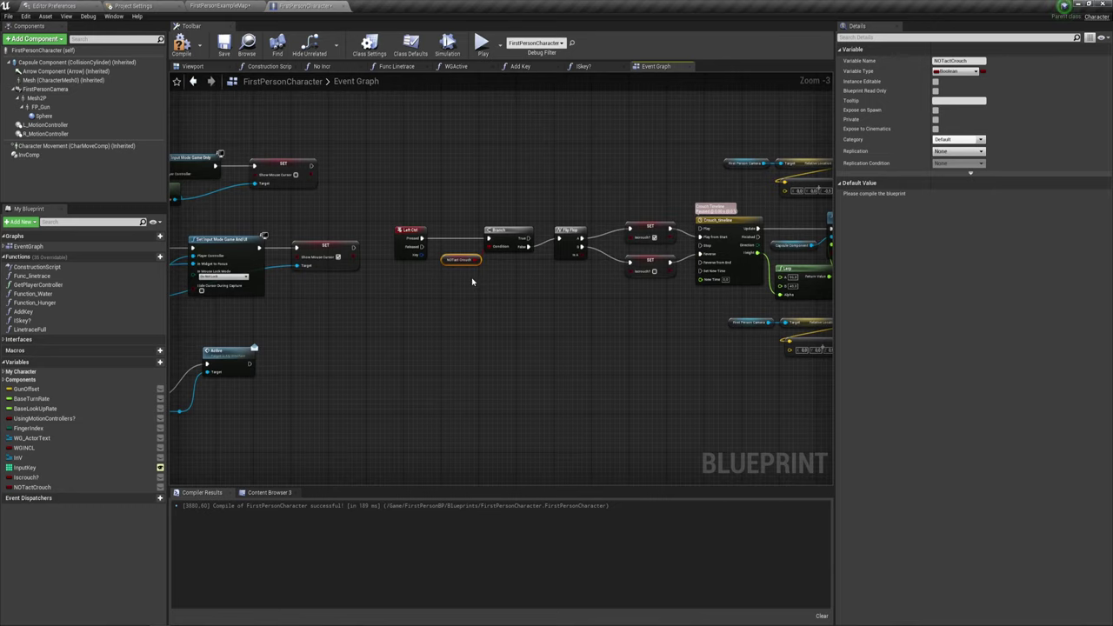
{"action": "scroll", "coordinate": [460, 265], "scroll_direction": "up", "scroll_amount": 1}
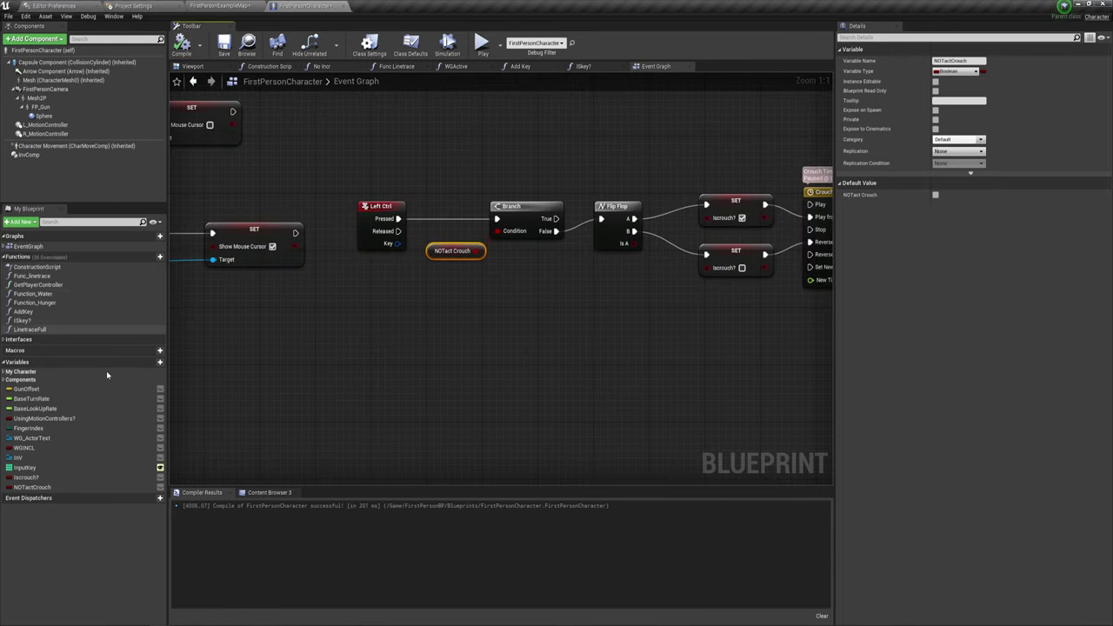
{"action": "left_click", "coordinate": [26, 488]}
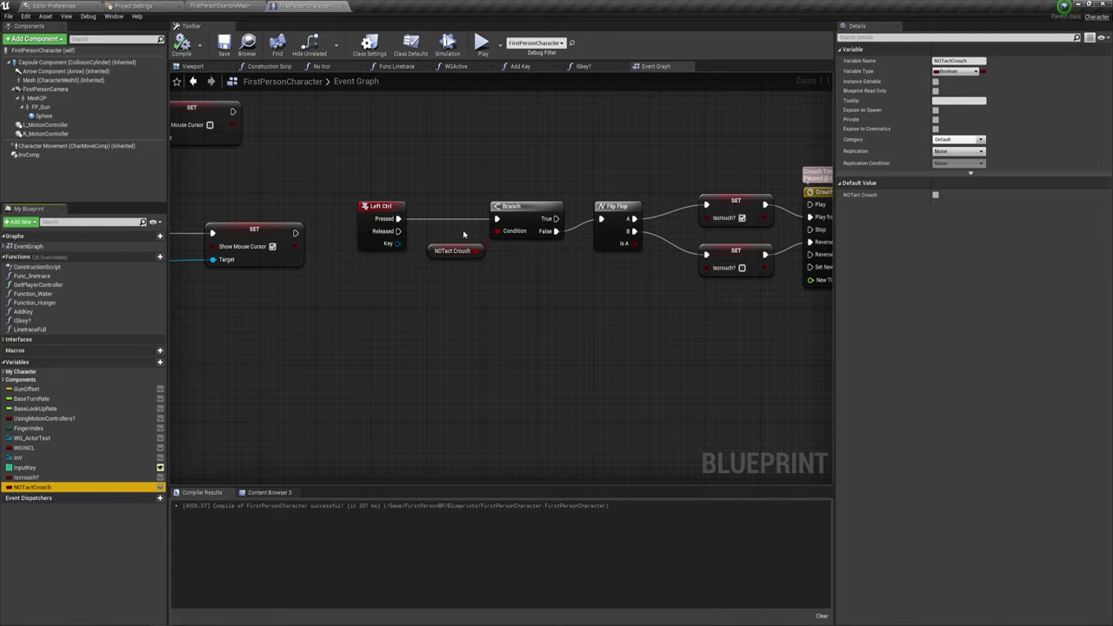
{"action": "right_click_drag", "start_coordinate": [574, 287], "coordinate": [476, 300]}
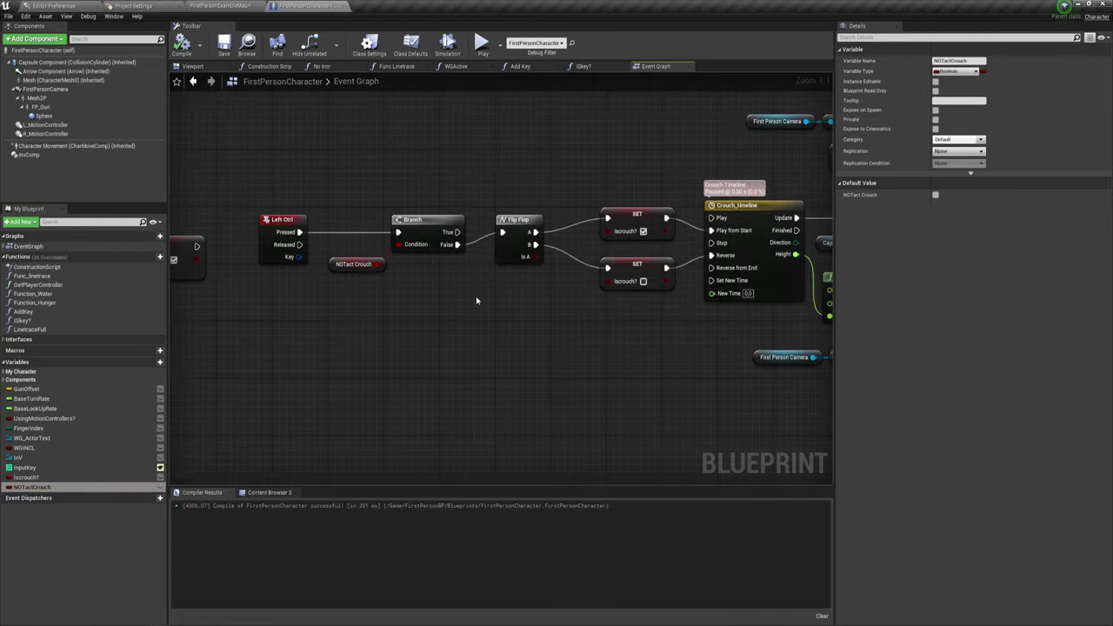
{"action": "left_click", "coordinate": [481, 45]}
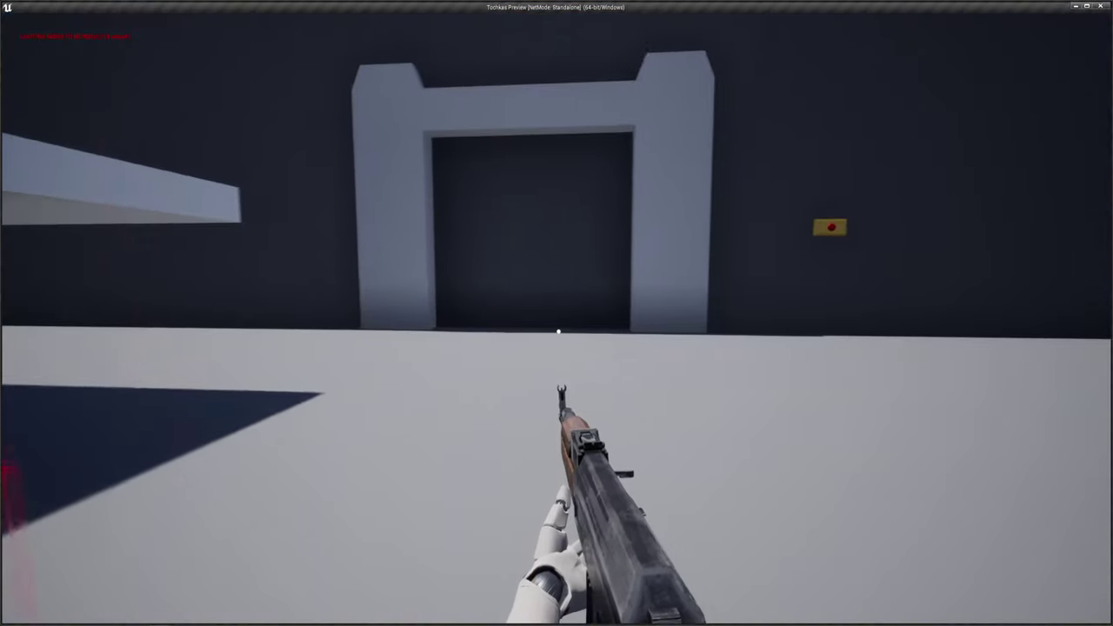
Walk under the platform and fire at the wall, then stop and pan to the crouch logic.
{"action": "key", "text": "s"}
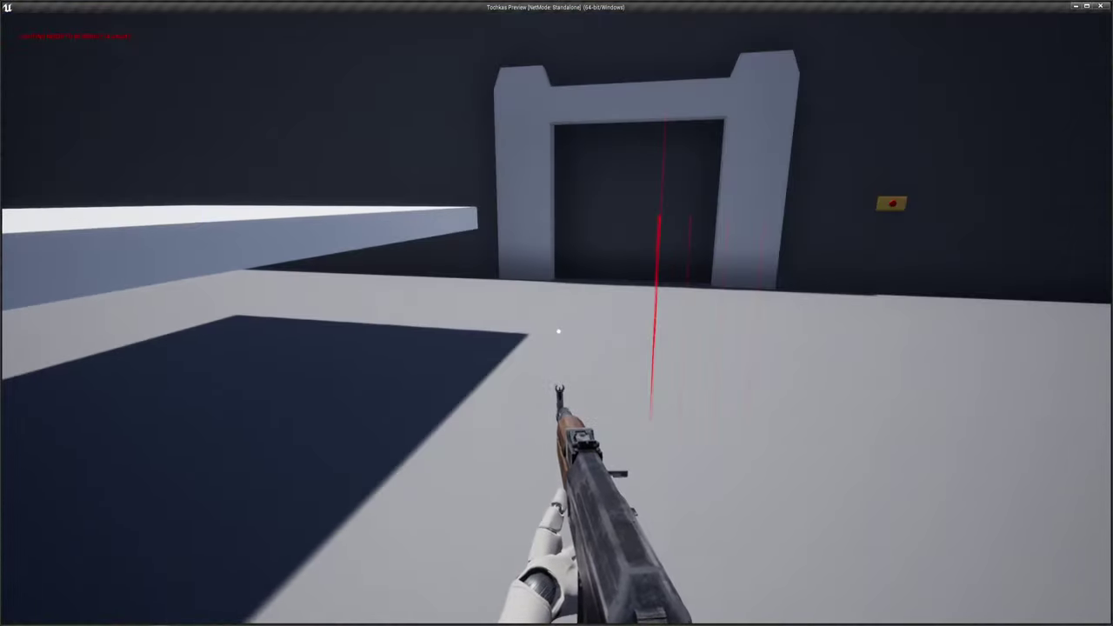
{"action": "key", "text": "w"}
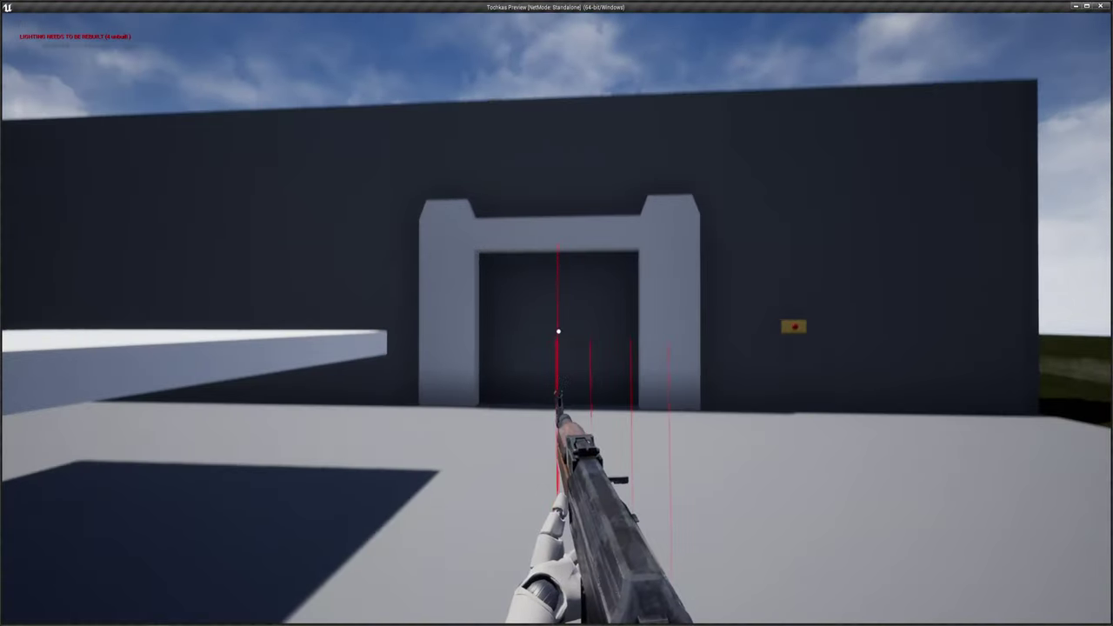
{"action": "key", "text": "w"}
{"action": "key", "text": "s"}
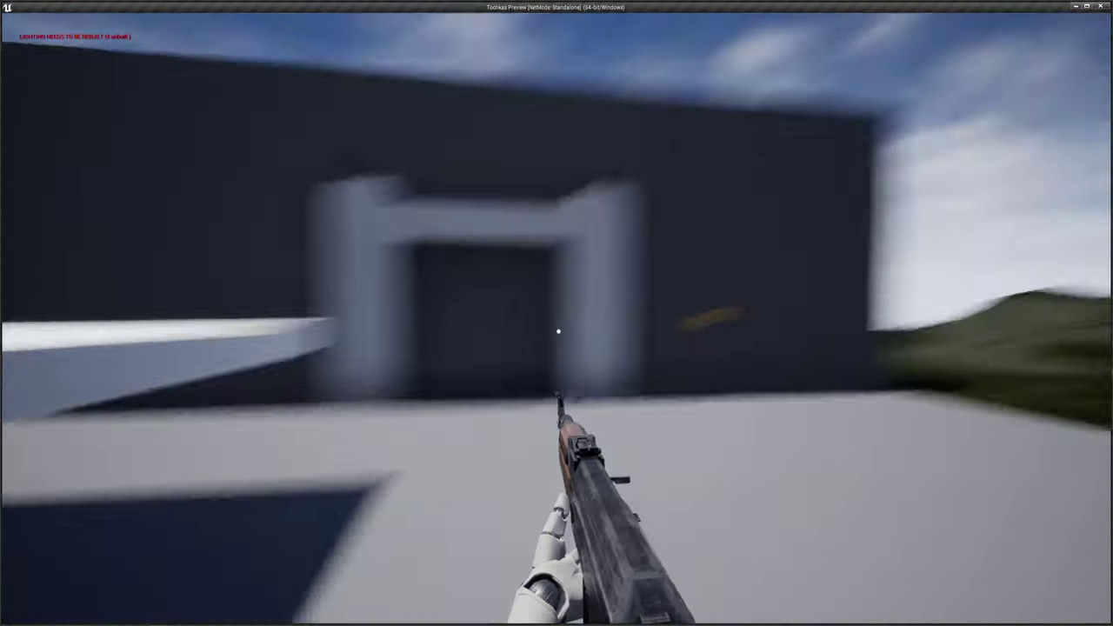
{"action": "key", "text": "w"}
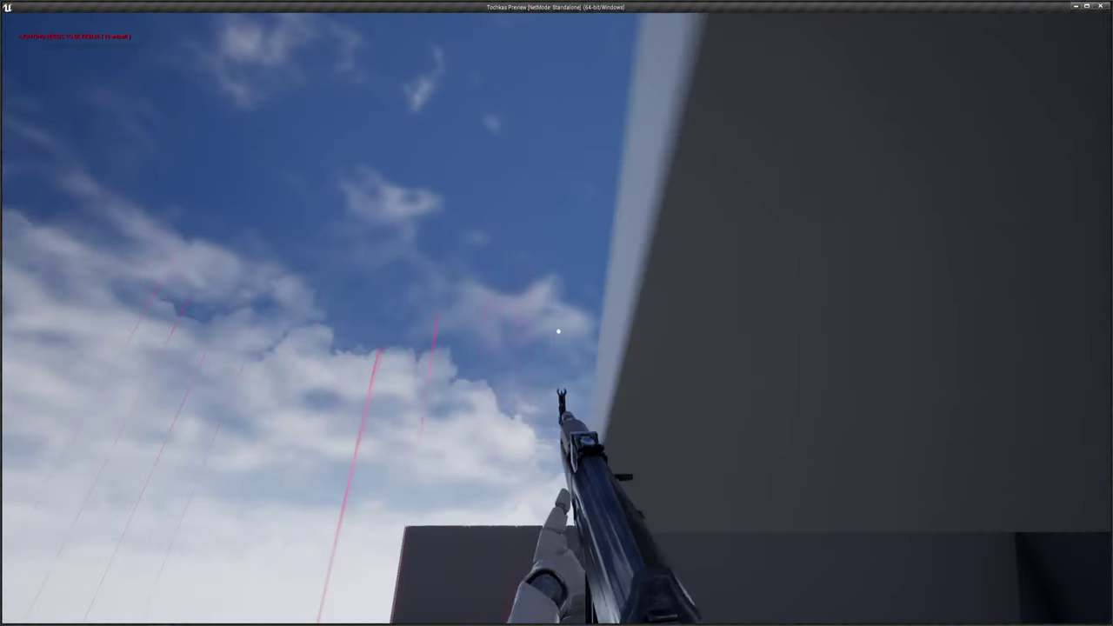
{"action": "left_click", "coordinate": [559, 331]}
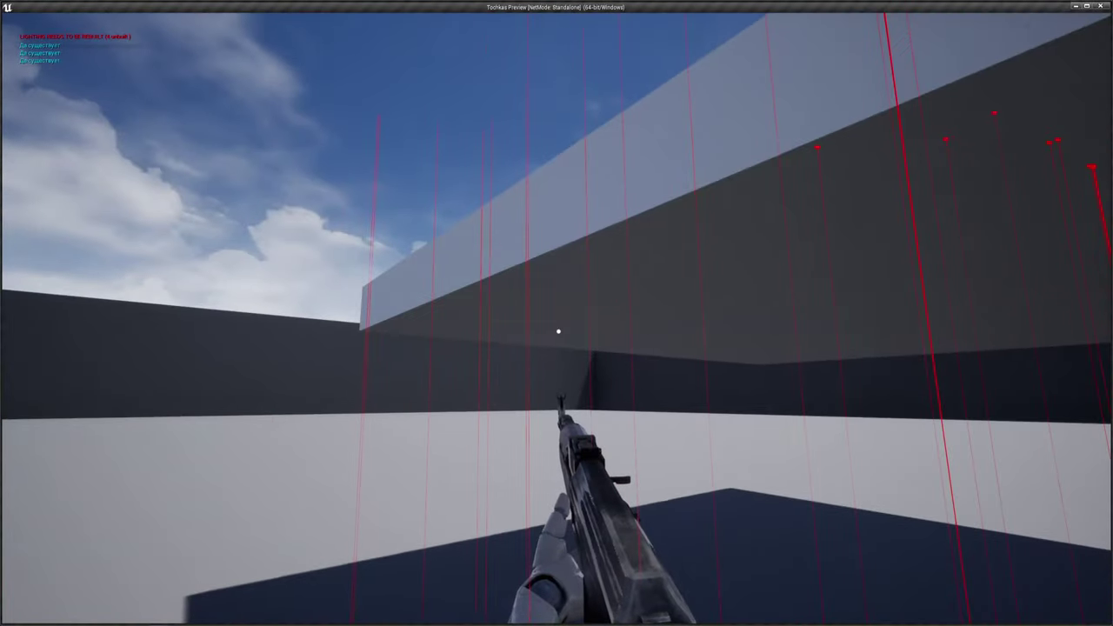
{"action": "left_click", "coordinate": [559, 332]}
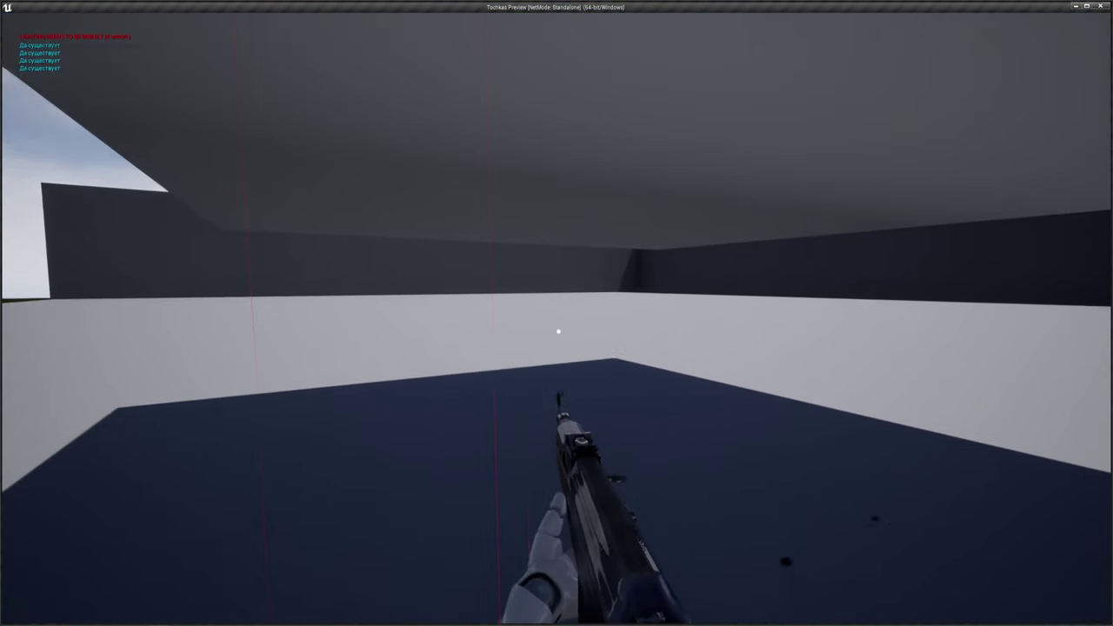
{"action": "key", "text": "Escape"}
{"action": "right_click_drag", "start_coordinate": [522, 301], "coordinate": [501, 319]}
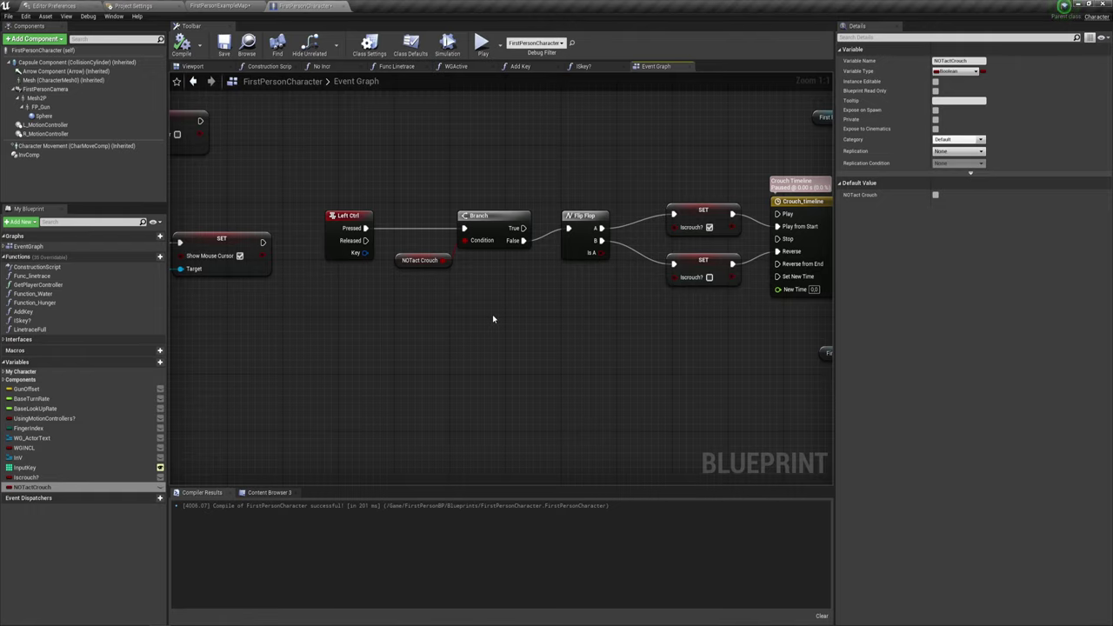
Frame the Event Graph on LineTraceByChannel, Break Hit Result, Is Valid and Print String nodes.
{"action": "scroll", "coordinate": [526, 305], "scroll_direction": "down", "scroll_amount": 2}
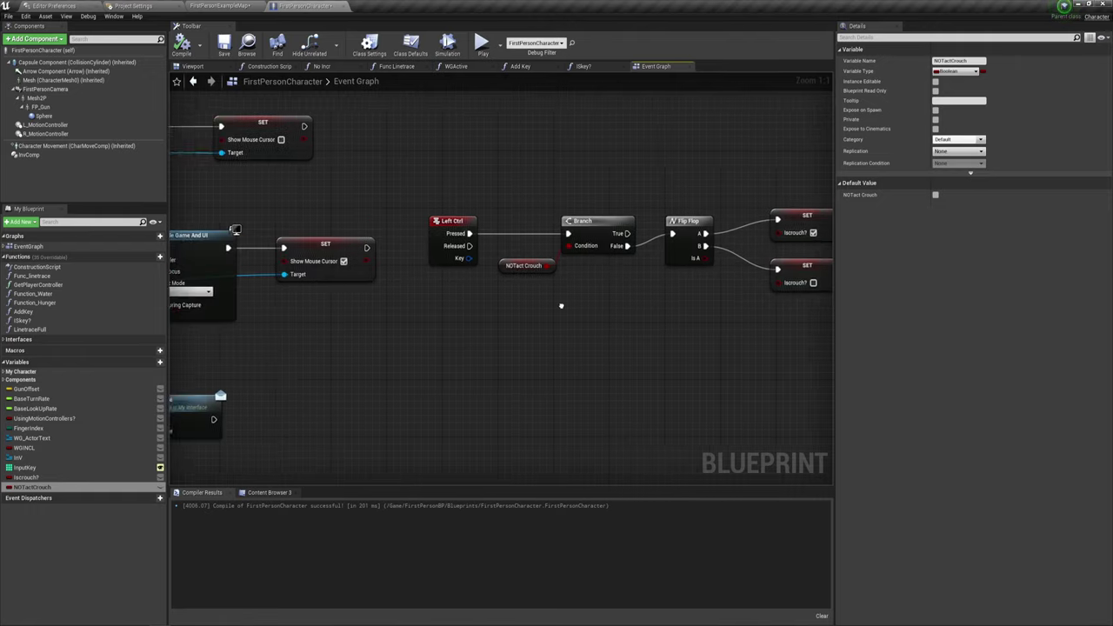
{"action": "scroll", "coordinate": [430, 351], "scroll_direction": "down", "scroll_amount": 3}
{"action": "scroll", "coordinate": [435, 383], "scroll_direction": "up", "scroll_amount": 5}
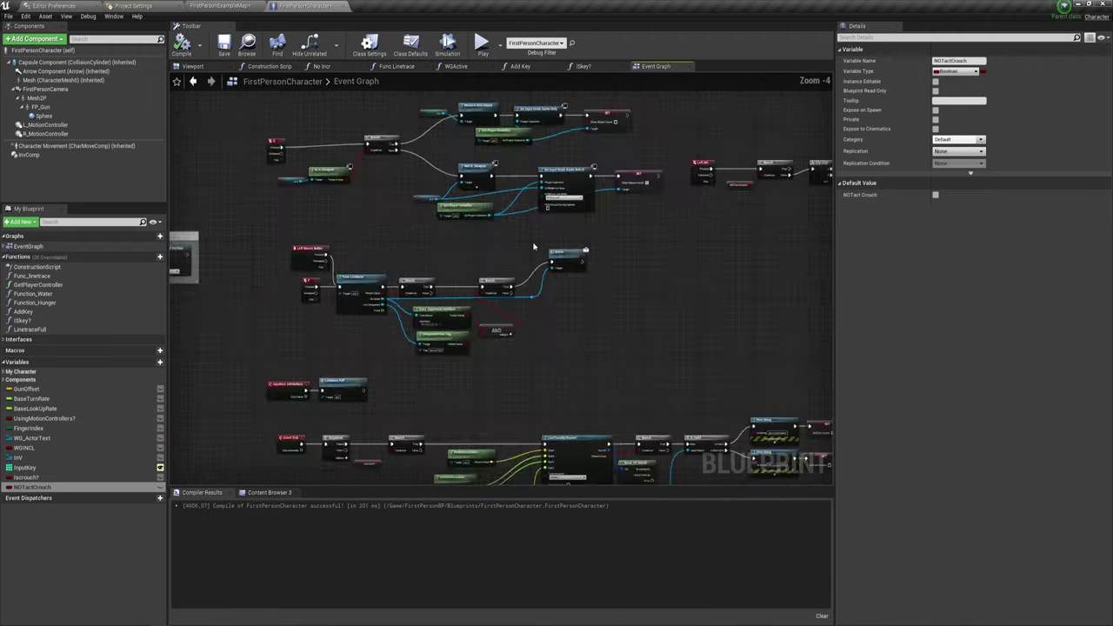
{"action": "mouse_move", "coordinate": [626, 513]}
{"action": "right_mouse_down"}
{"action": "mouse_move", "coordinate": [641, 425]}
{"action": "mouse_move", "coordinate": [440, 296]}
{"action": "right_mouse_up"}
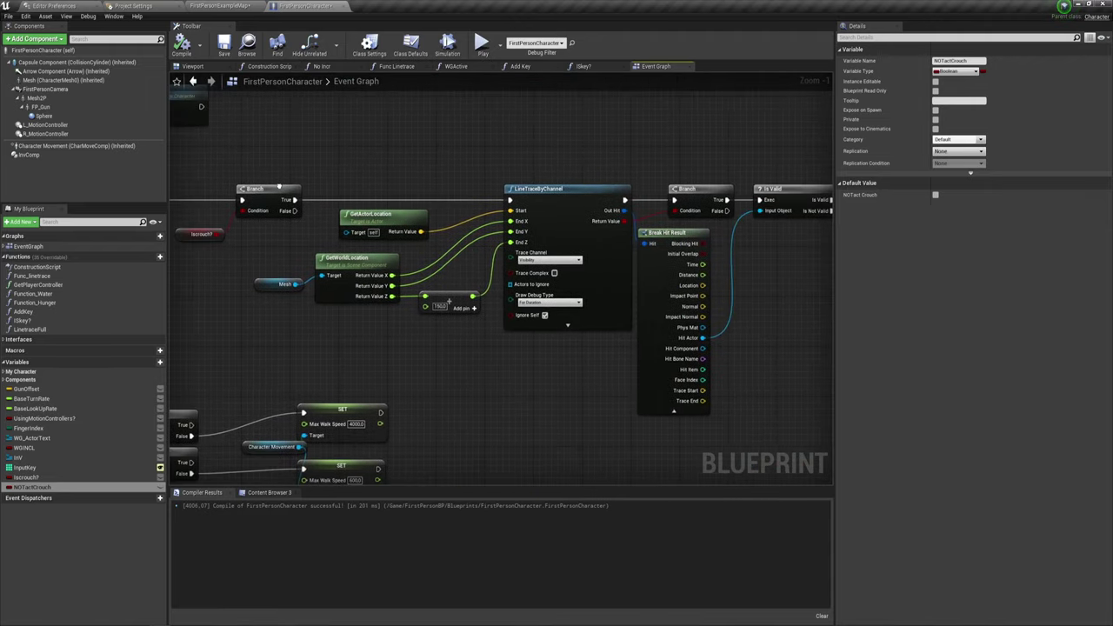
{"action": "right_click_drag", "start_coordinate": [669, 331], "coordinate": [487, 261]}
{"action": "right_click_drag", "start_coordinate": [717, 196], "coordinate": [661, 258]}
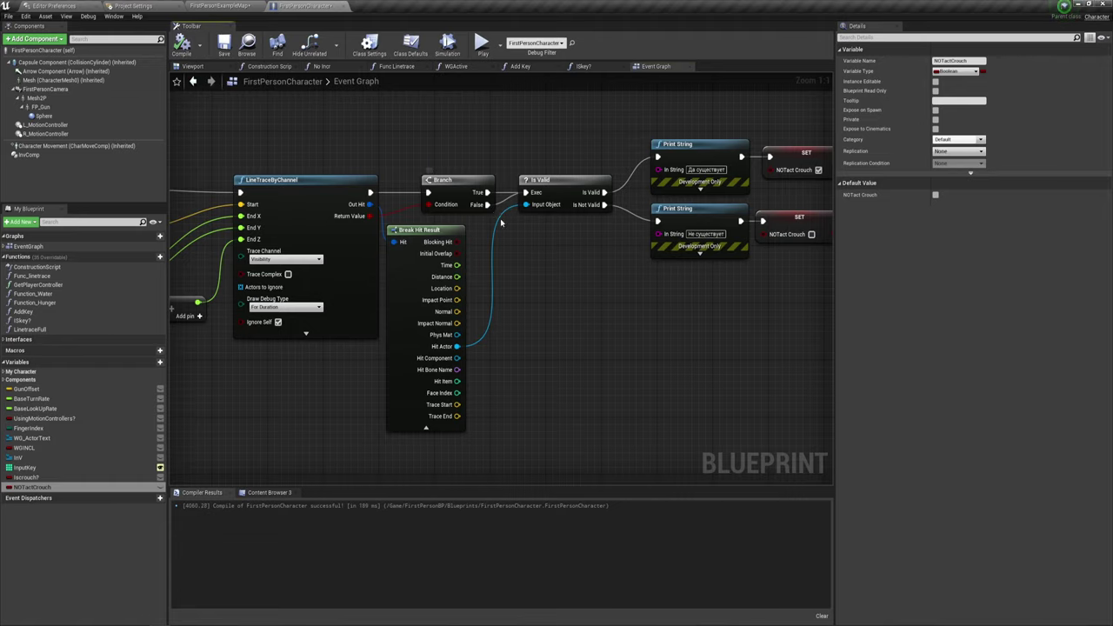
Play-test by walking toward the platform and firing under and beside the overhang.
{"action": "left_click", "coordinate": [482, 46]}
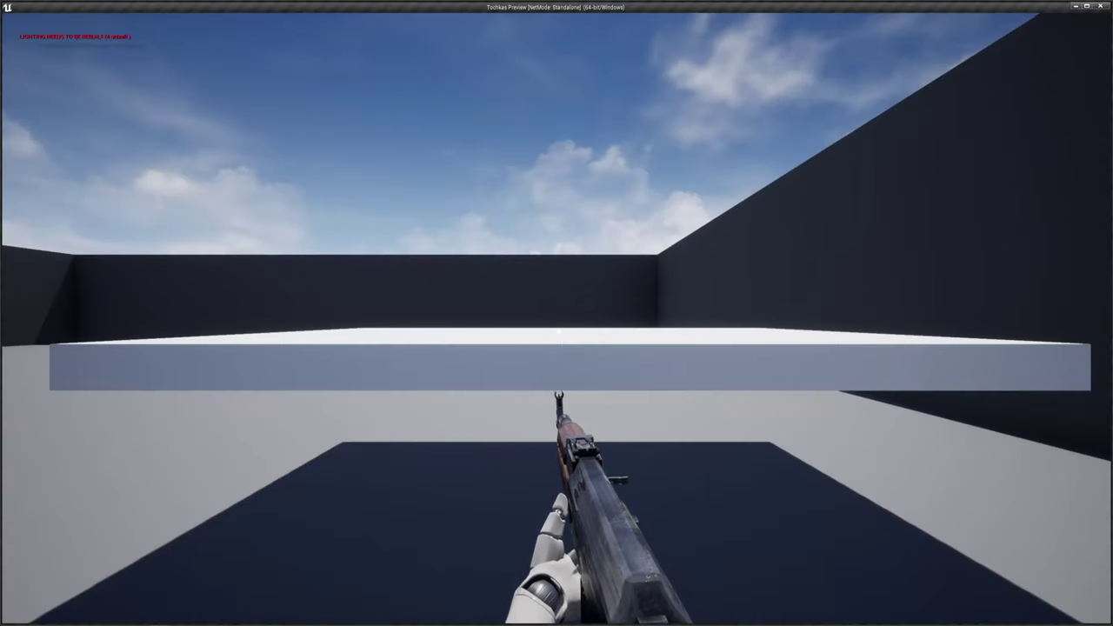
{"action": "left_click", "coordinate": [558, 331]}
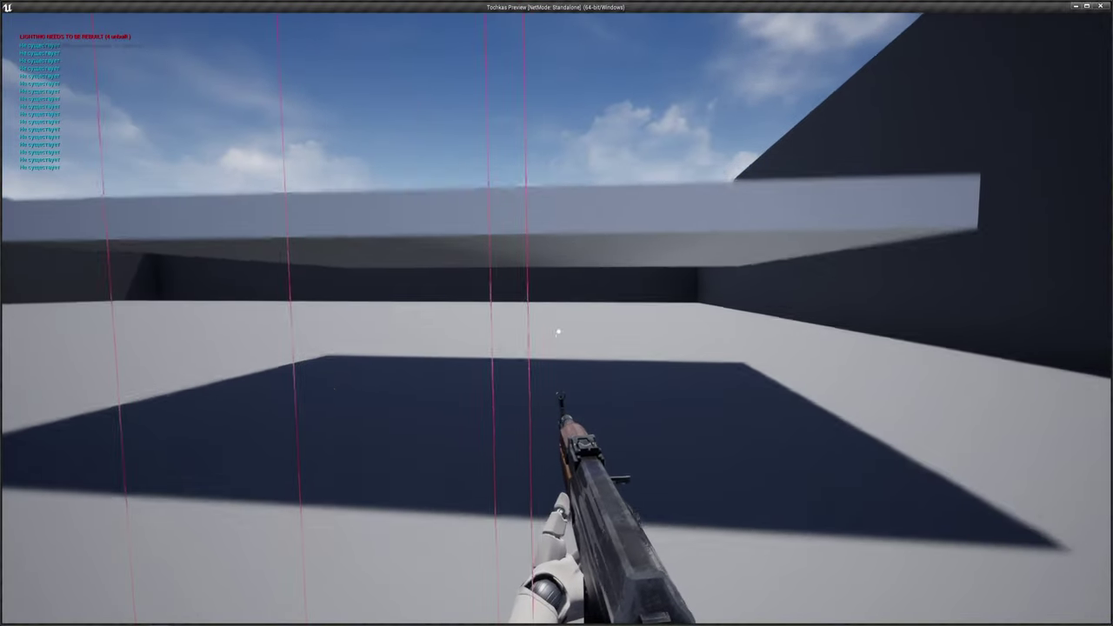
{"action": "key", "text": "w"}
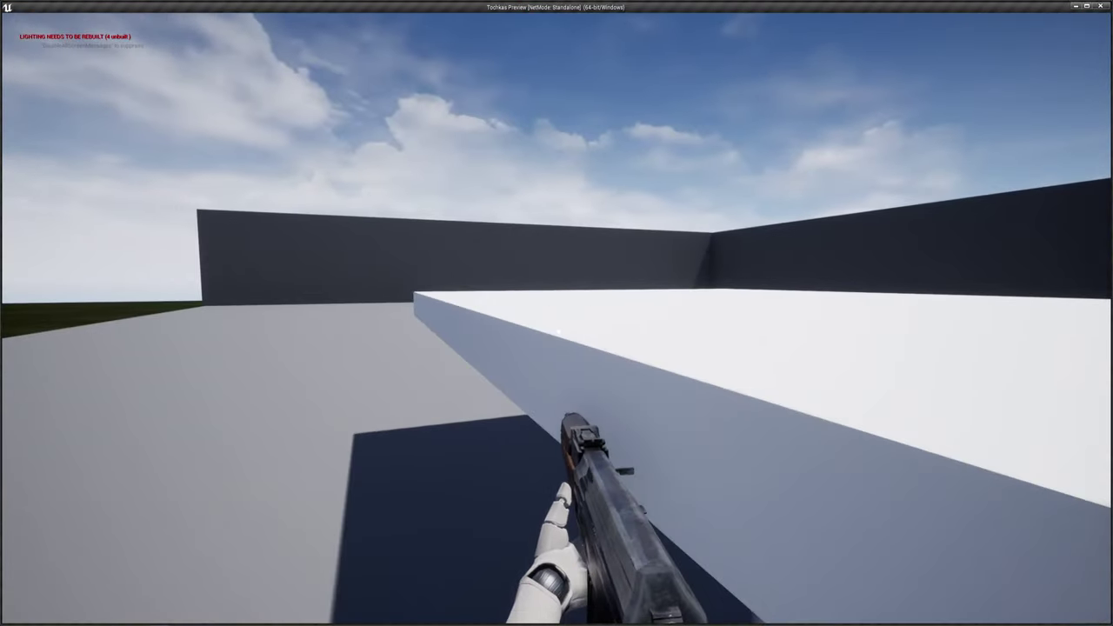
{"action": "left_click", "coordinate": [559, 331]}
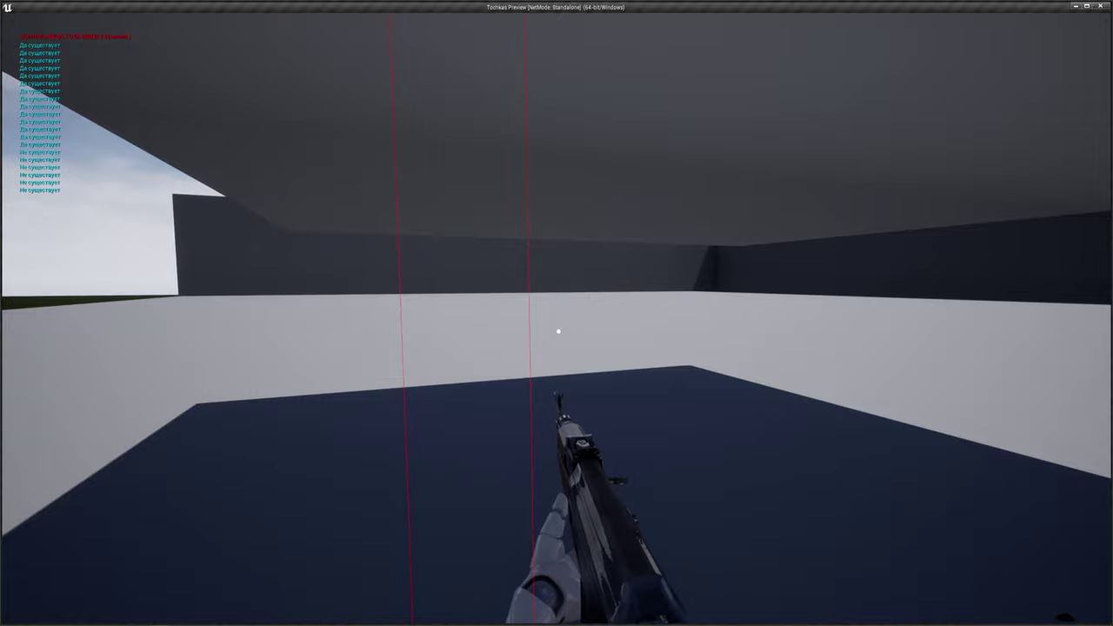
{"action": "left_click", "coordinate": [559, 332]}
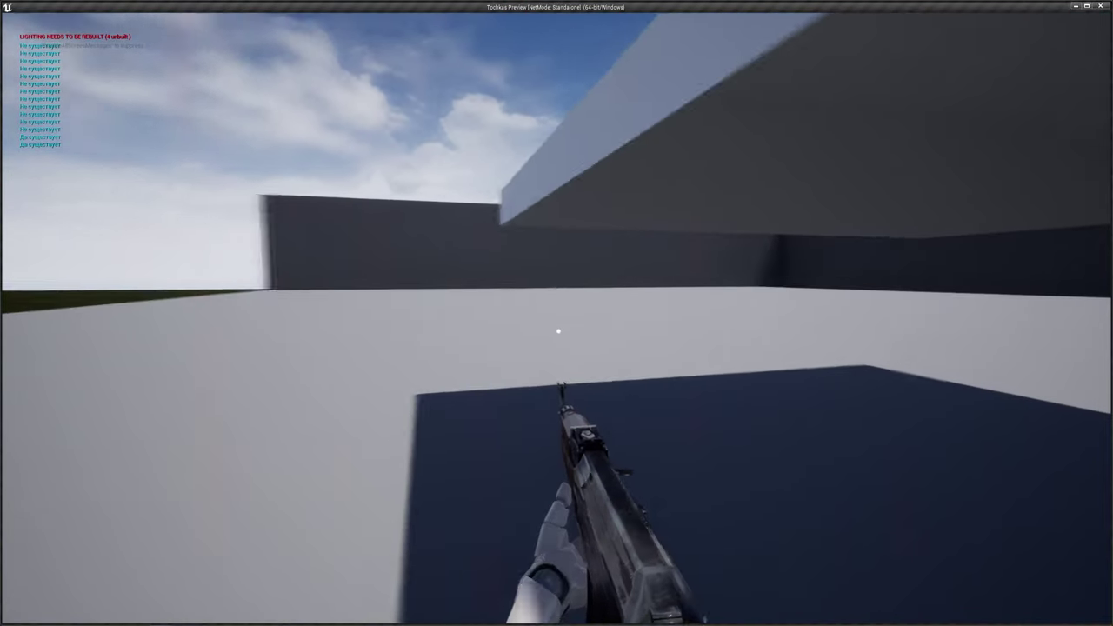
{"action": "left_click", "coordinate": [558, 332]}
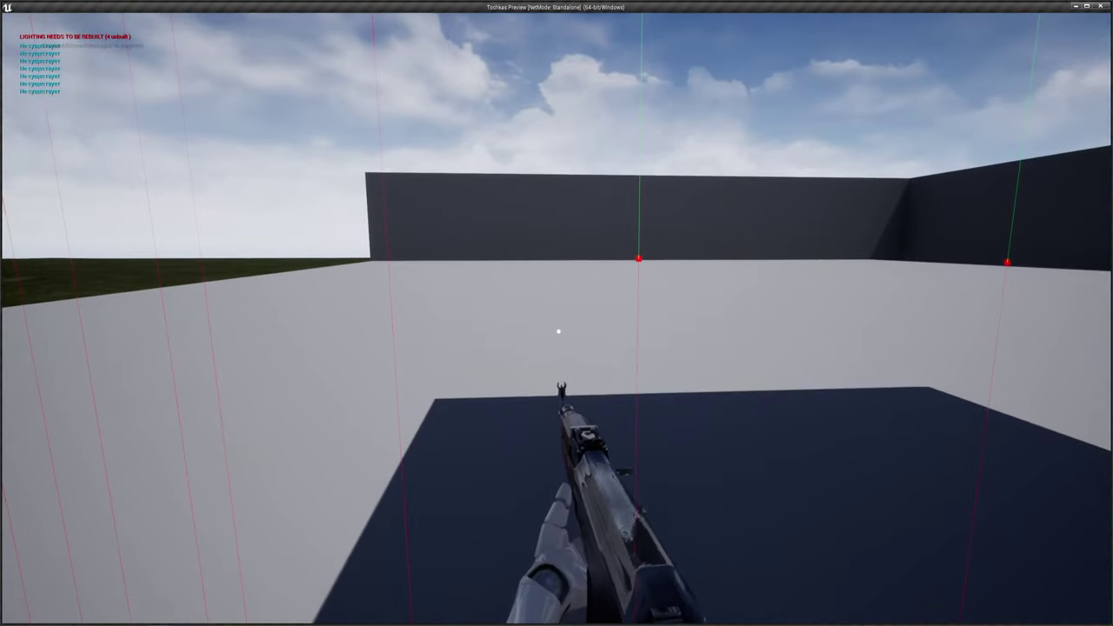
Walk to the wall and back under the overhang while firing, then show GetActorLocation and GetWorldLocation.
{"action": "key", "text": "w"}
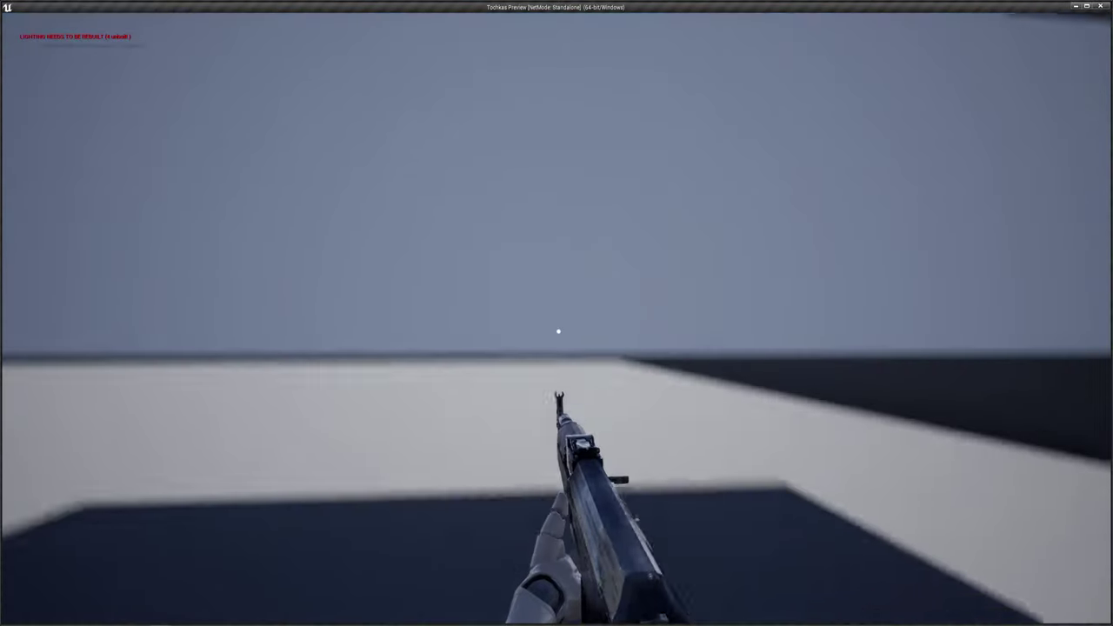
{"action": "left_click", "coordinate": [558, 332]}
{"action": "left_click", "coordinate": [558, 331]}
{"action": "key", "text": "s"}
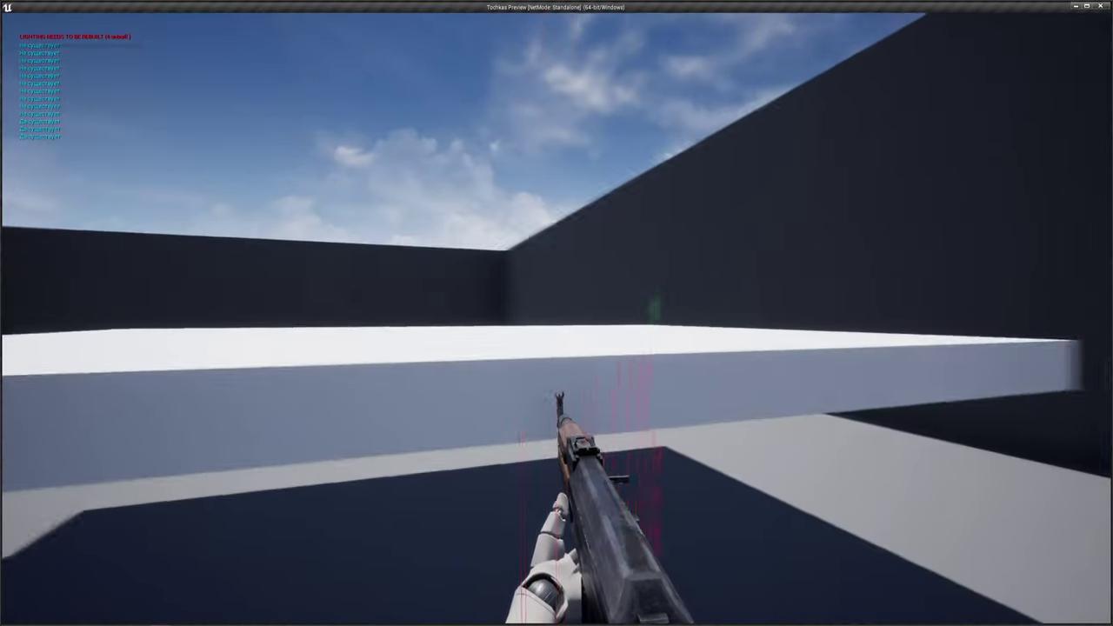
{"action": "key", "text": "w"}
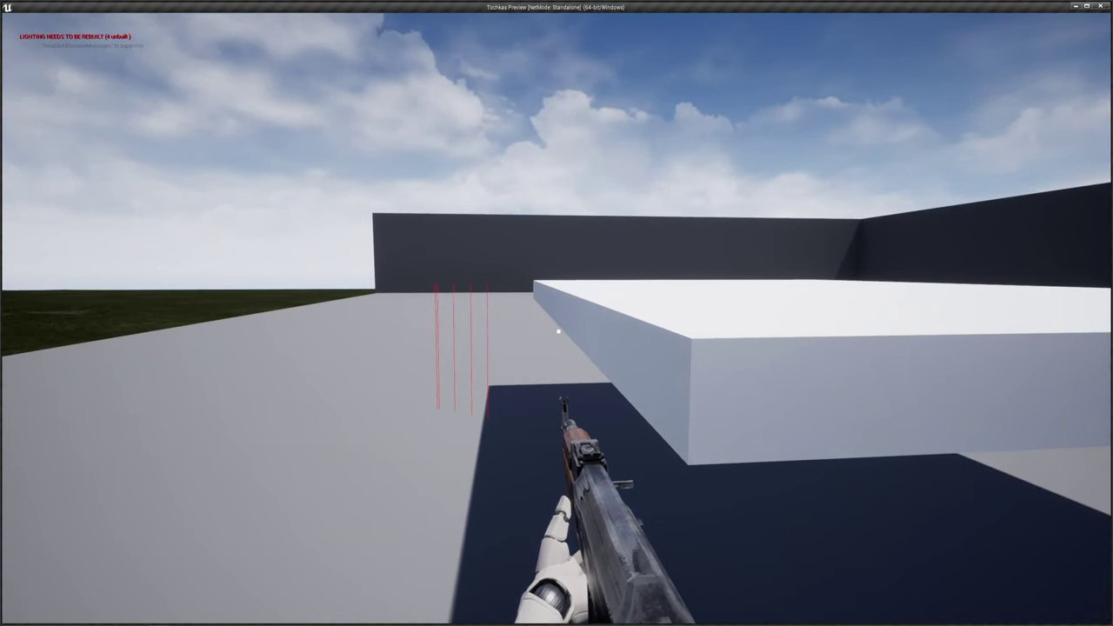
{"action": "key", "text": "Escape"}
{"action": "right_click_drag", "start_coordinate": [401, 281], "coordinate": [456, 270]}
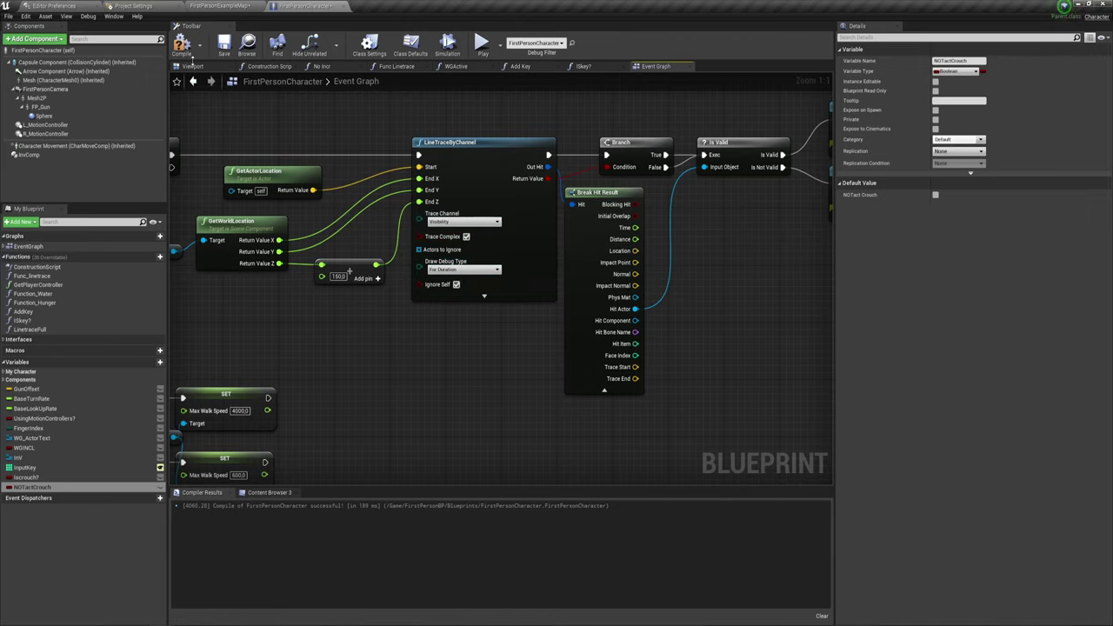
Run a quick play-test, then nudge the trace's Addition node slightly upward.
{"action": "left_click", "coordinate": [478, 48]}
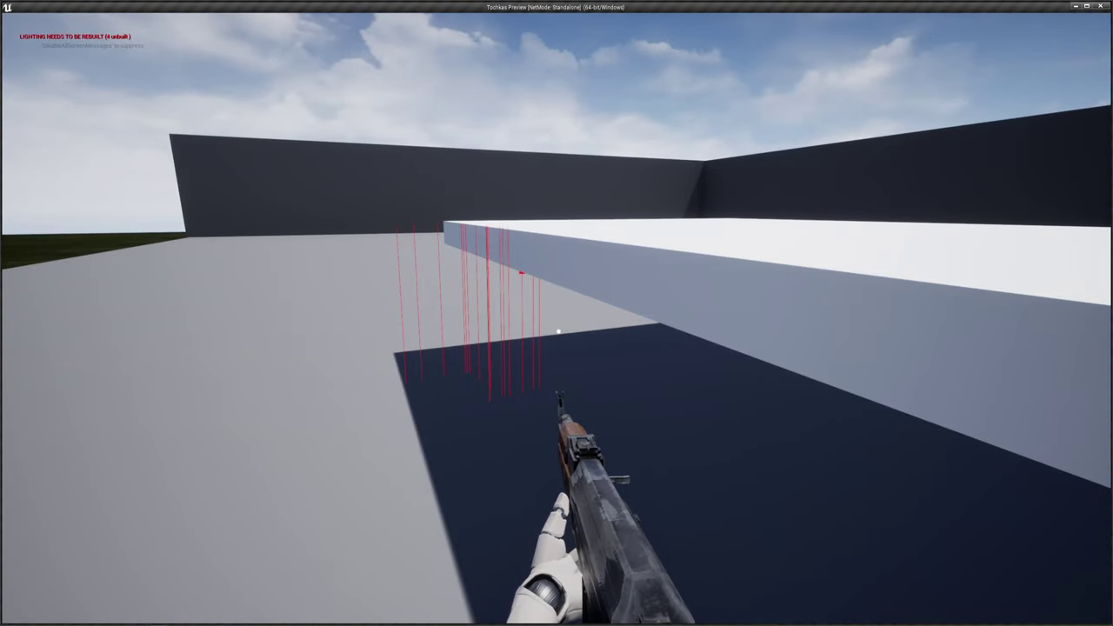
{"action": "key", "text": "Escape"}
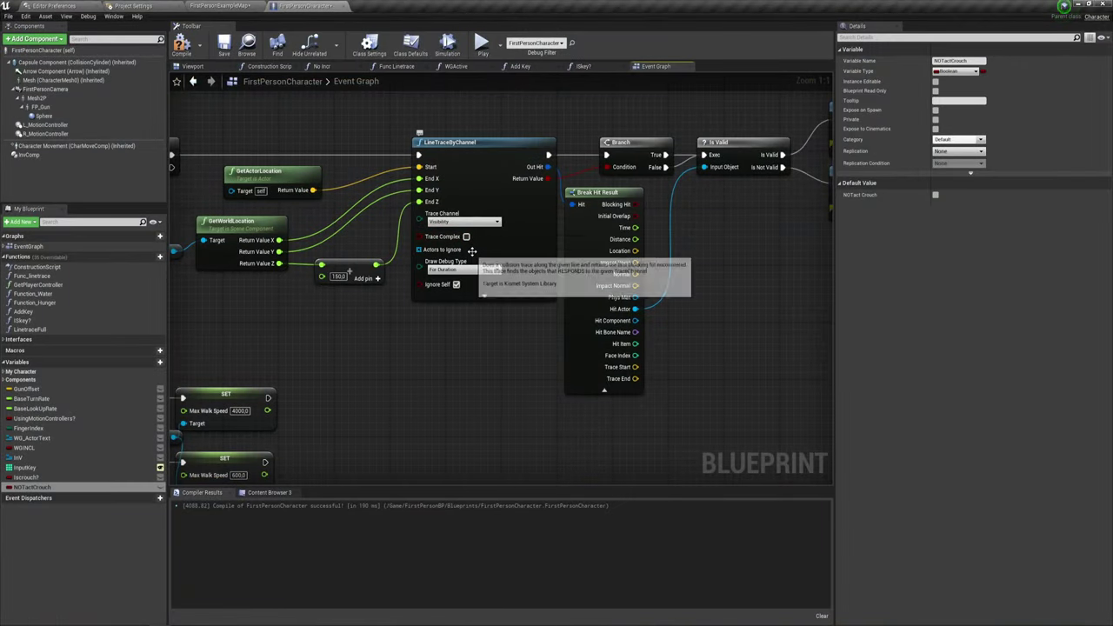
{"action": "right_click_drag", "start_coordinate": [439, 332], "coordinate": [467, 282]}
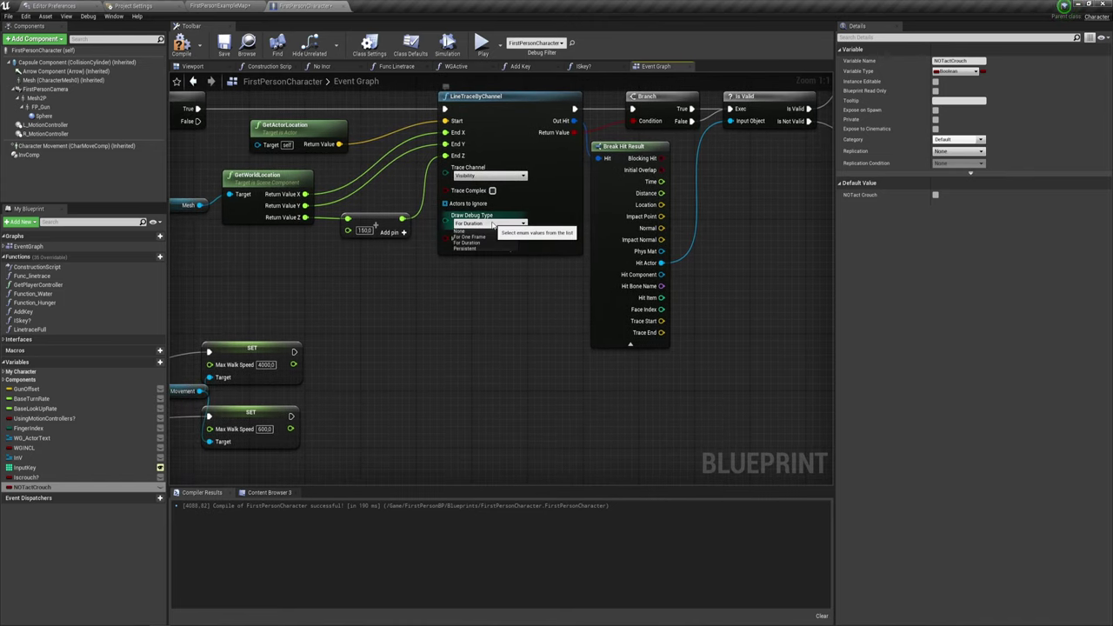
{"action": "right_click_drag", "start_coordinate": [448, 255], "coordinate": [492, 311]}
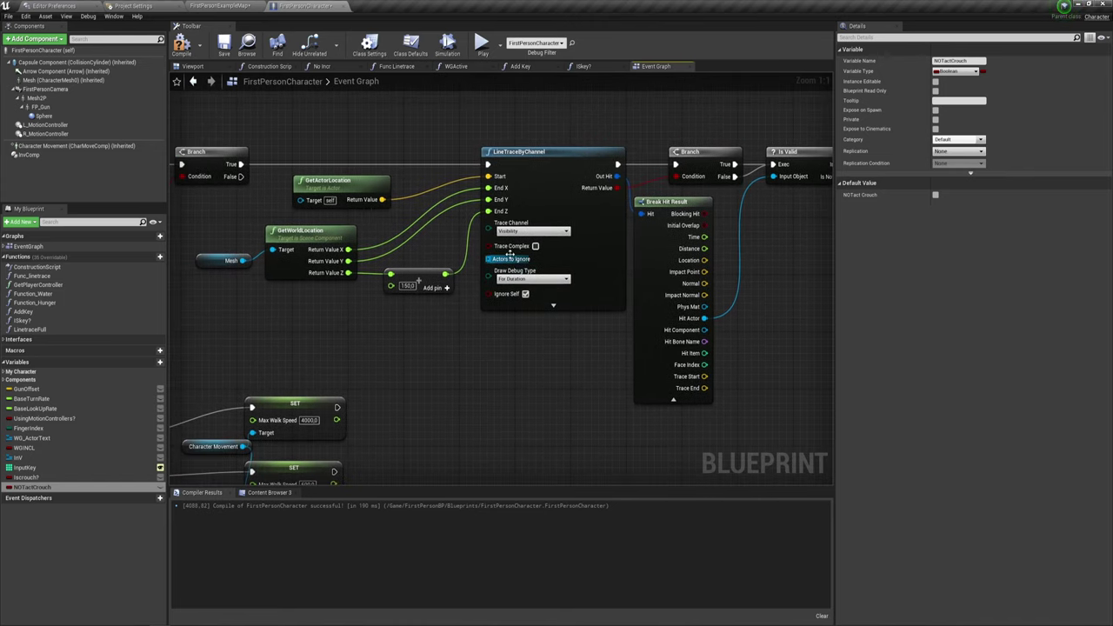
{"action": "left_click_drag", "start_coordinate": [414, 277], "coordinate": [417, 263]}
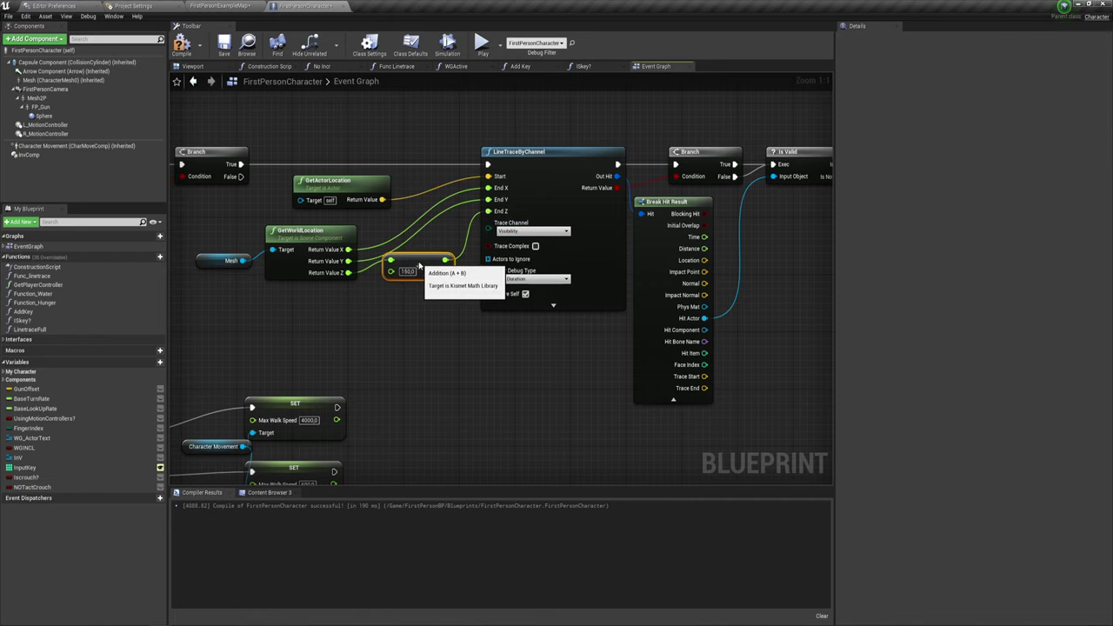
{"action": "right_click_drag", "start_coordinate": [742, 276], "coordinate": [565, 277]}
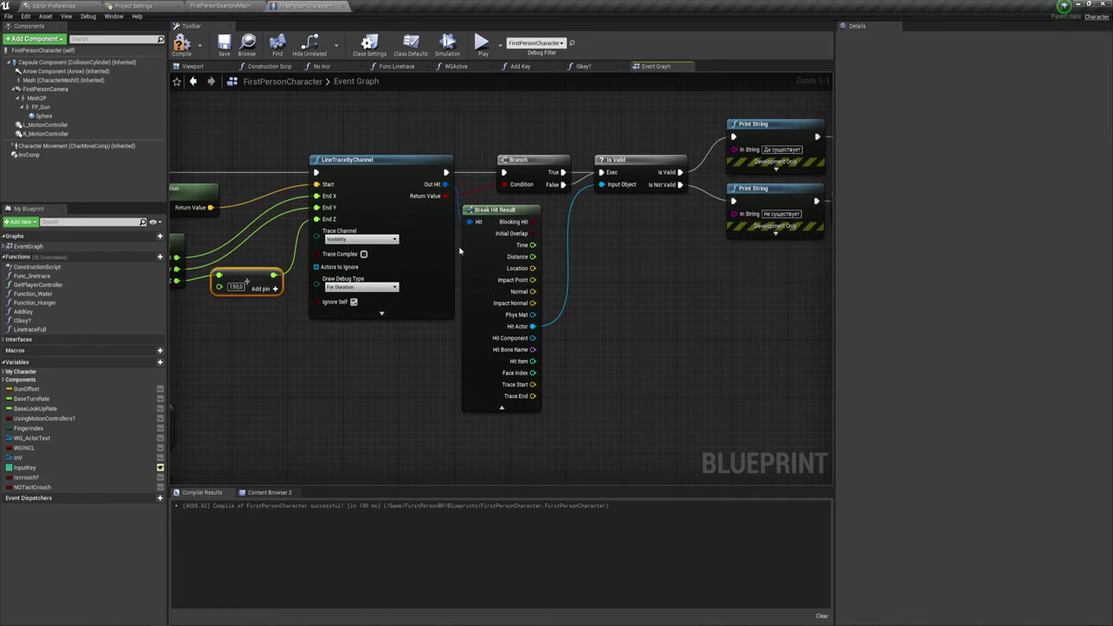
{"action": "right_click_drag", "start_coordinate": [460, 252], "coordinate": [516, 323]}
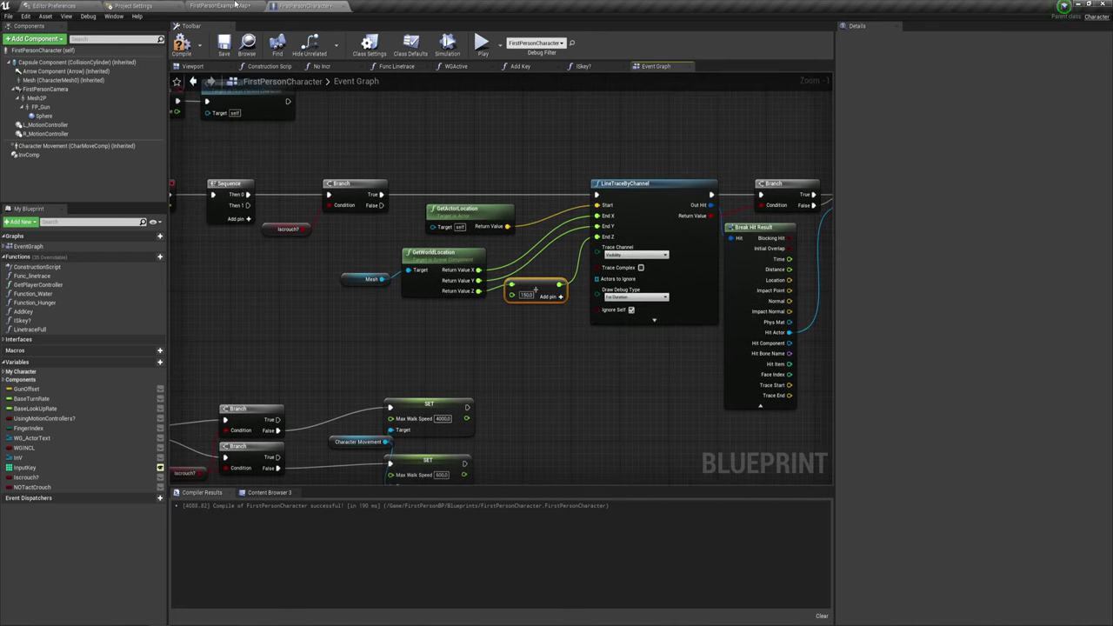
Review the CapsuleComponent's Collision settings and recompile FirstPersonCharacter.
{"action": "left_click", "coordinate": [52, 62]}
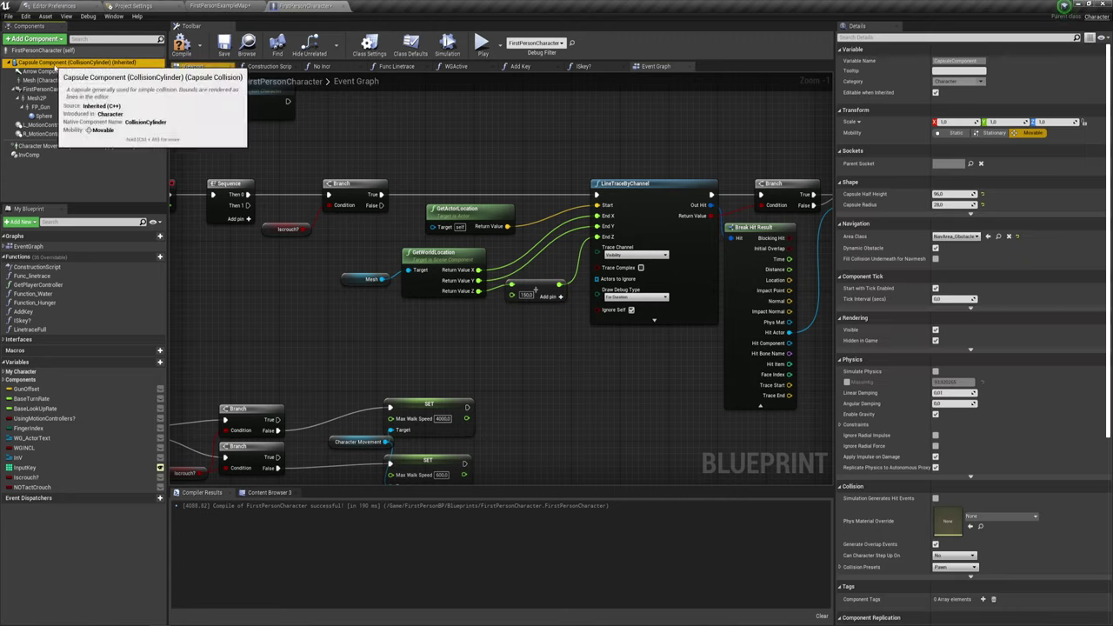
{"action": "scroll", "coordinate": [960, 459], "scroll_direction": "down", "scroll_amount": 2}
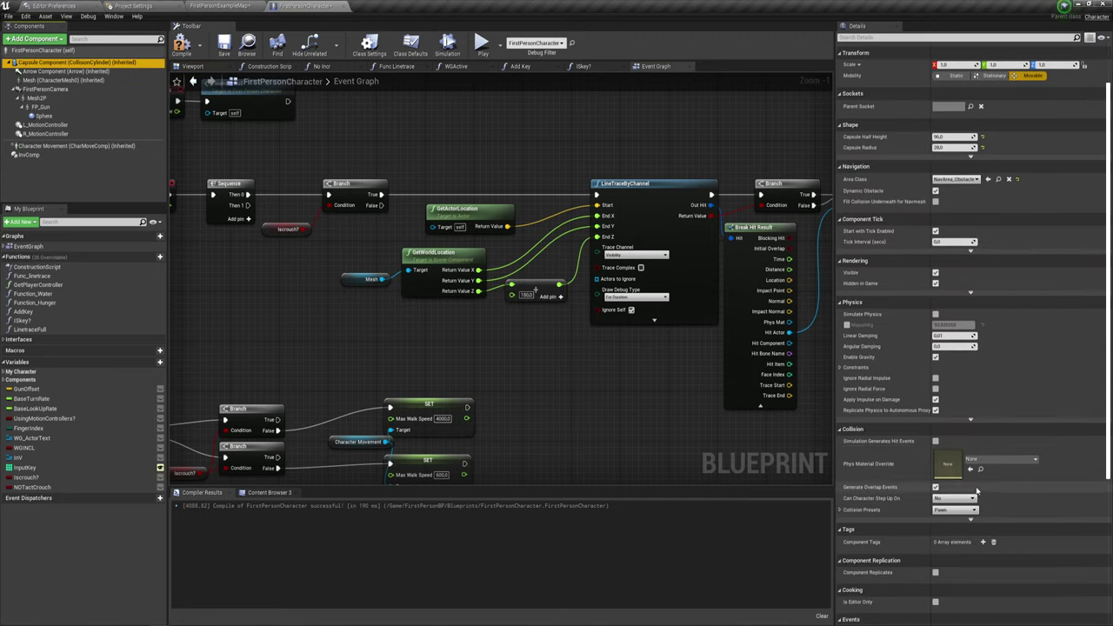
{"action": "scroll", "coordinate": [956, 456], "scroll_direction": "down", "scroll_amount": 2}
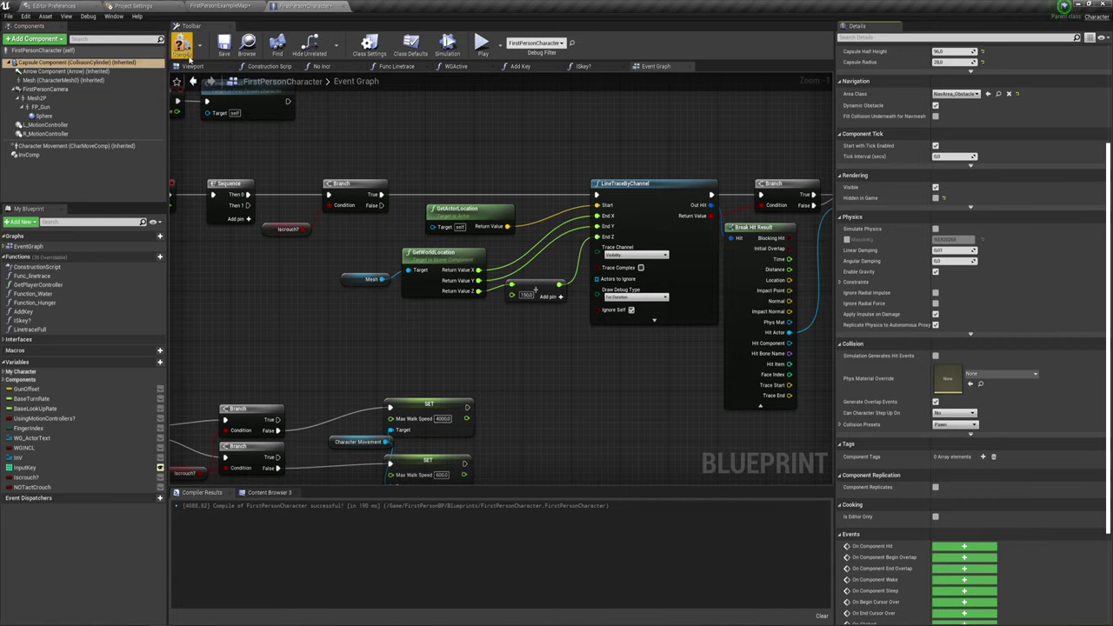
{"action": "left_click", "coordinate": [223, 48]}
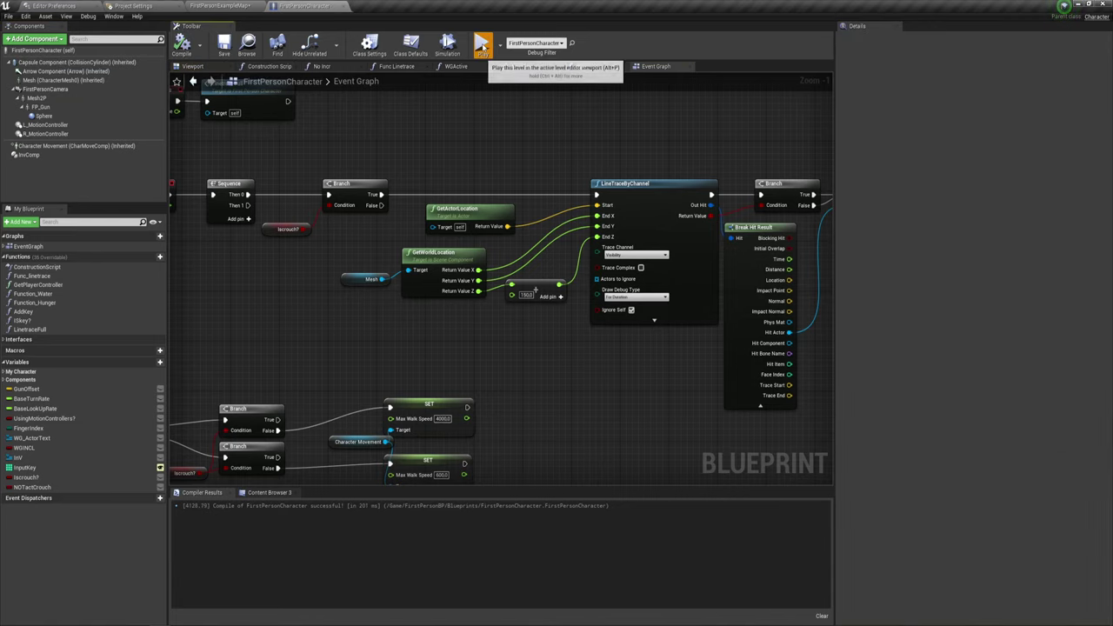
Play-test, fire at the platform, and fly a free debug camera toward the doorway rifle.
{"action": "left_click", "coordinate": [482, 45]}
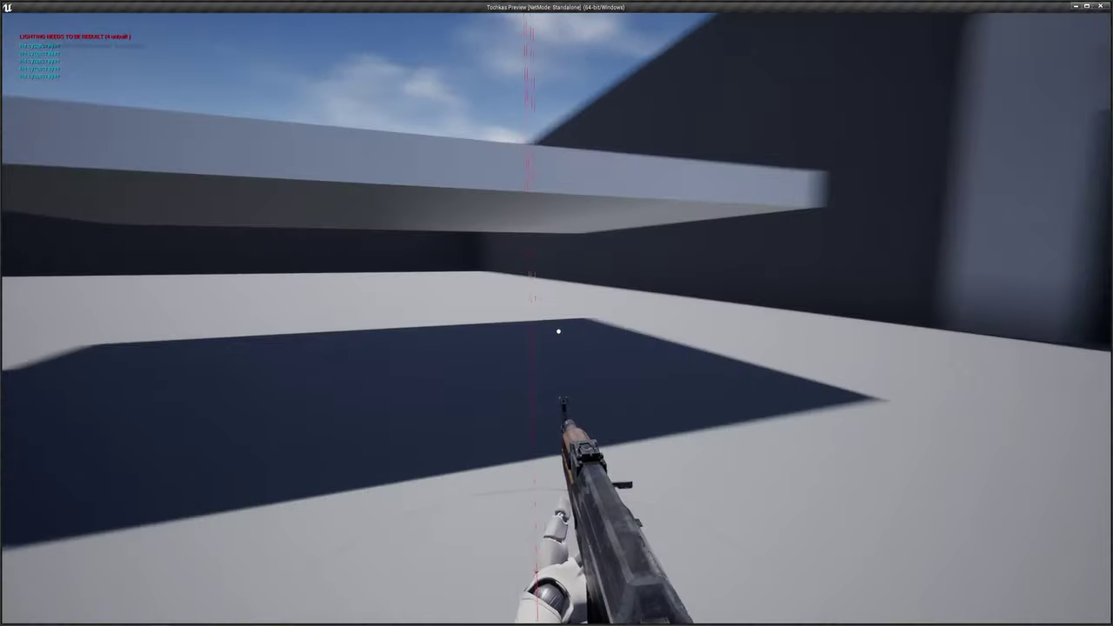
{"action": "left_click", "coordinate": [558, 331]}
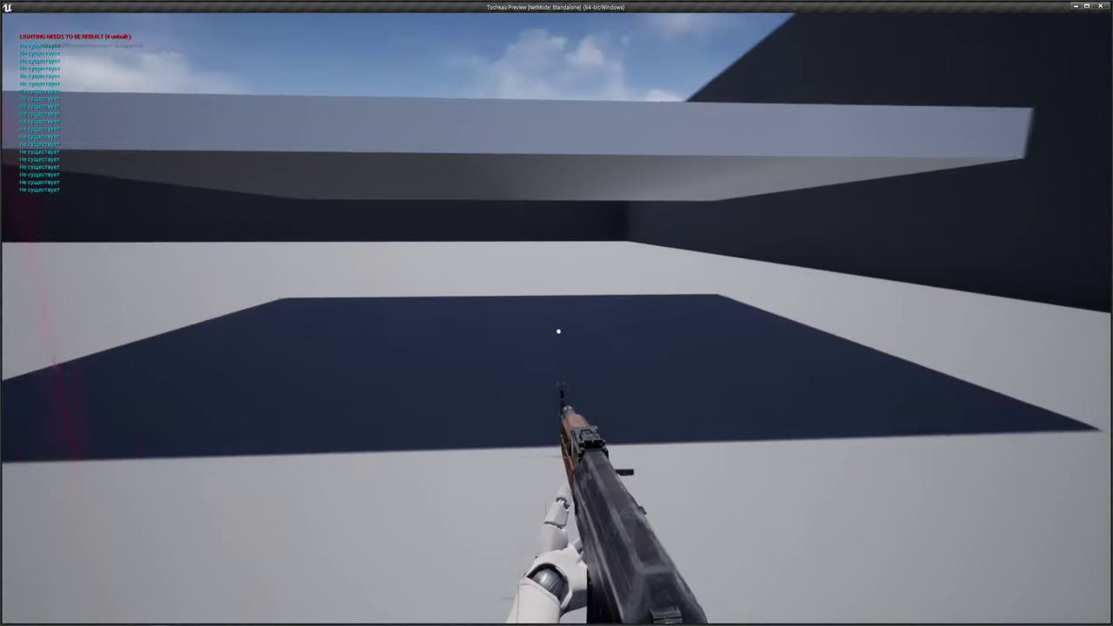
{"action": "key", "text": "semicolon"}
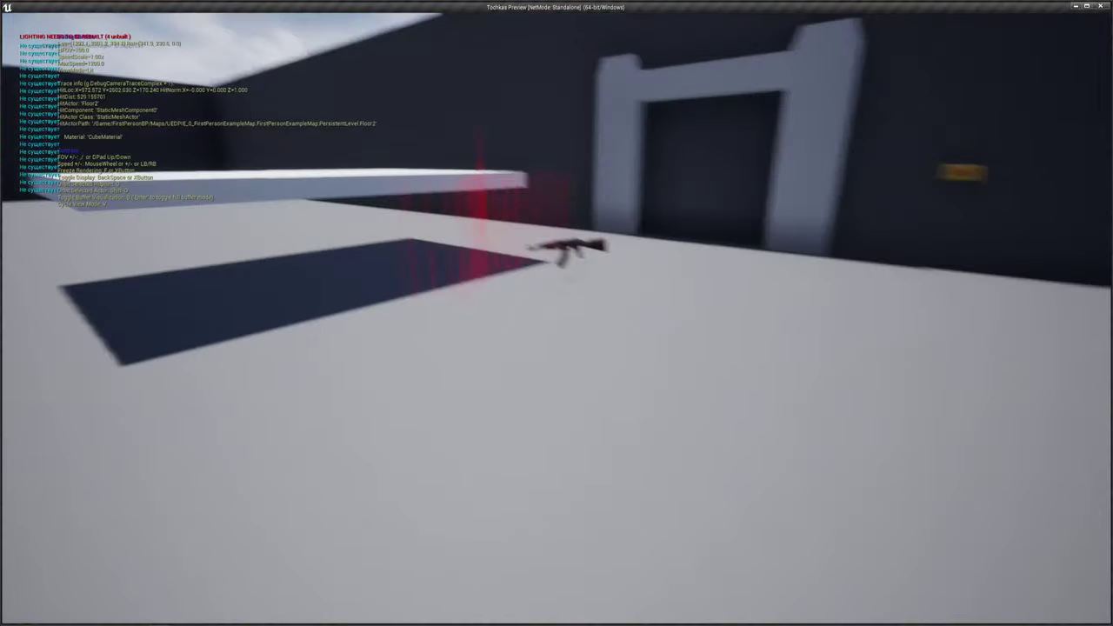
{"action": "key", "text": "w"}
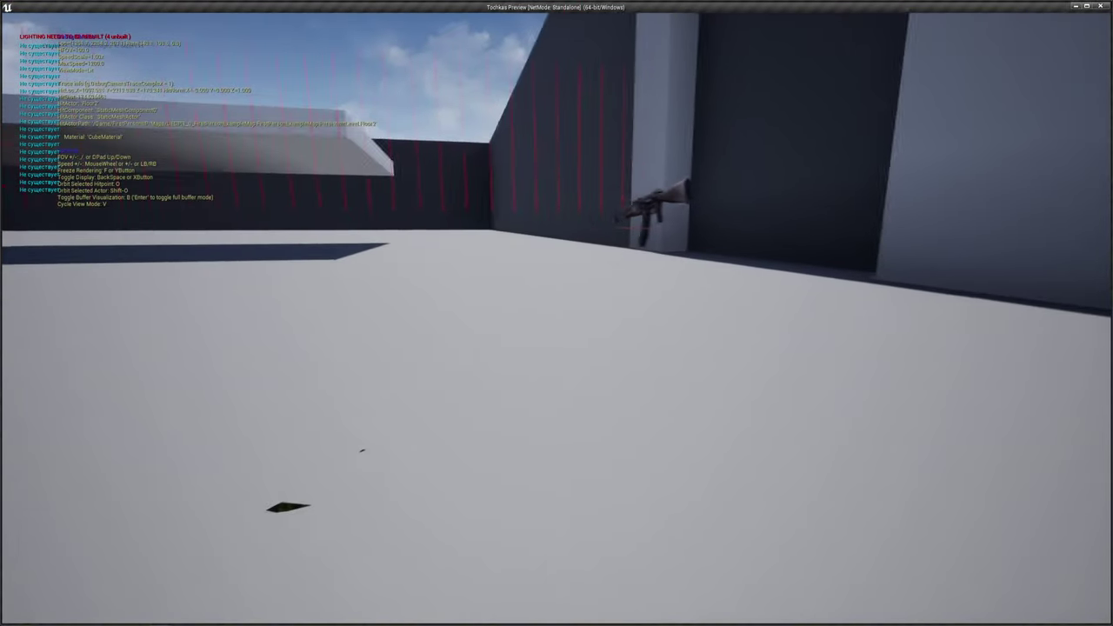
{"action": "key", "text": "w"}
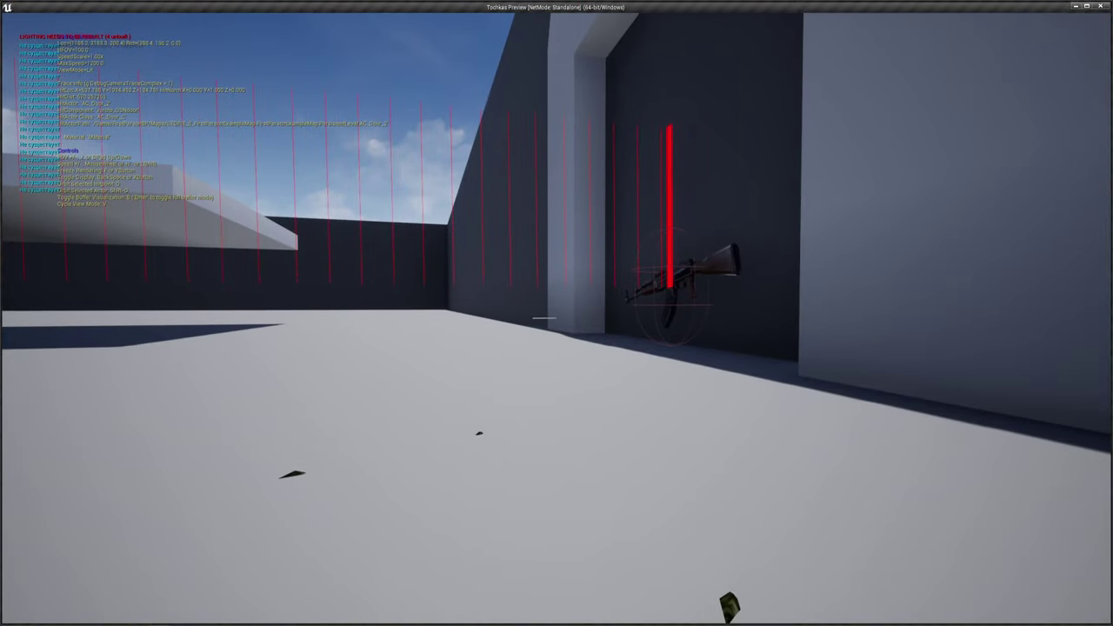
{"action": "key", "text": "d"}
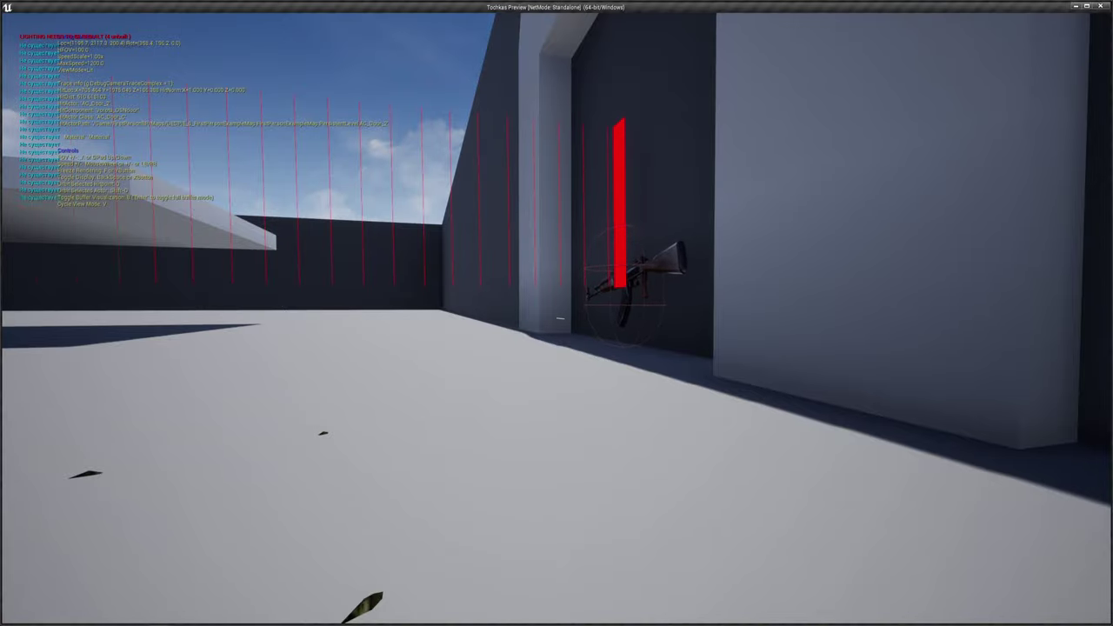
Inspect the red traces around the rifle between the doorway pillars, then close the preview.
{"action": "key", "text": "w"}
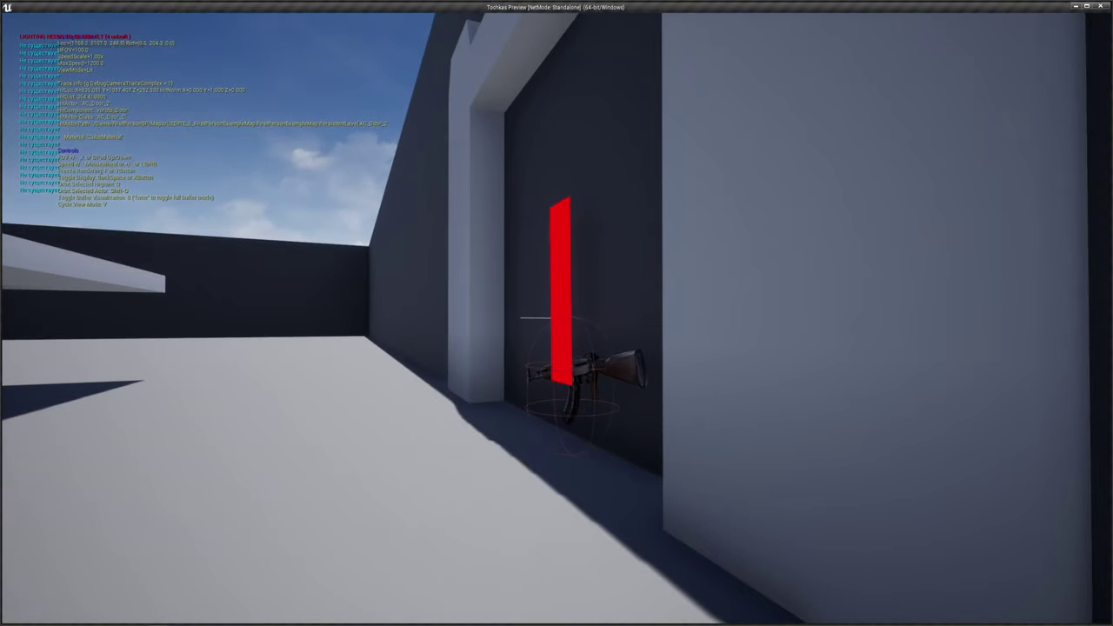
{"action": "key", "text": "s"}
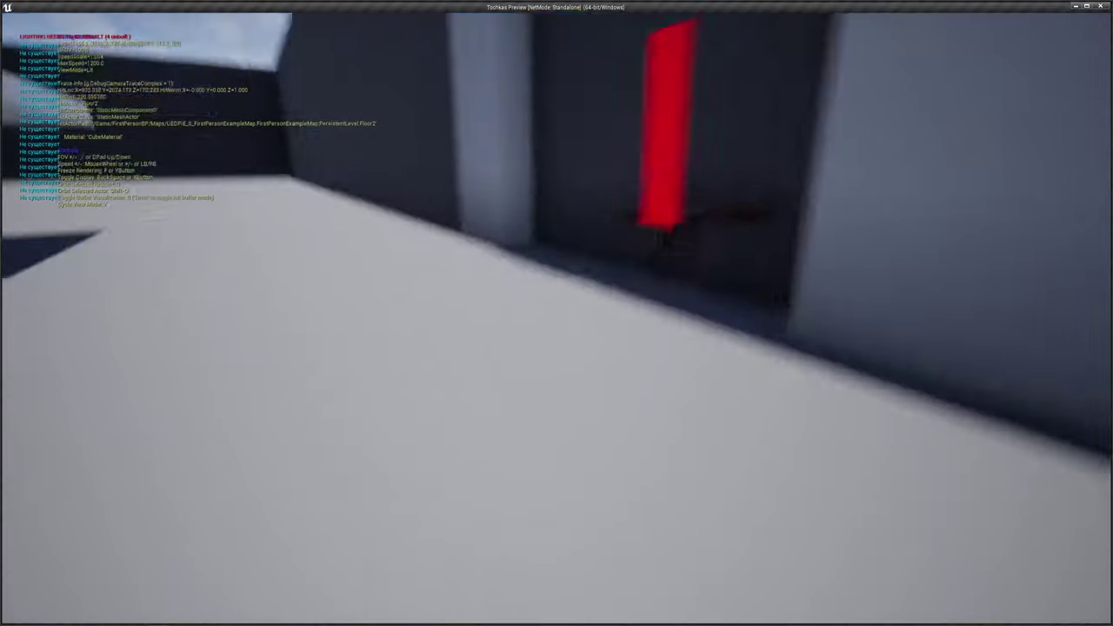
{"action": "key", "text": "w"}
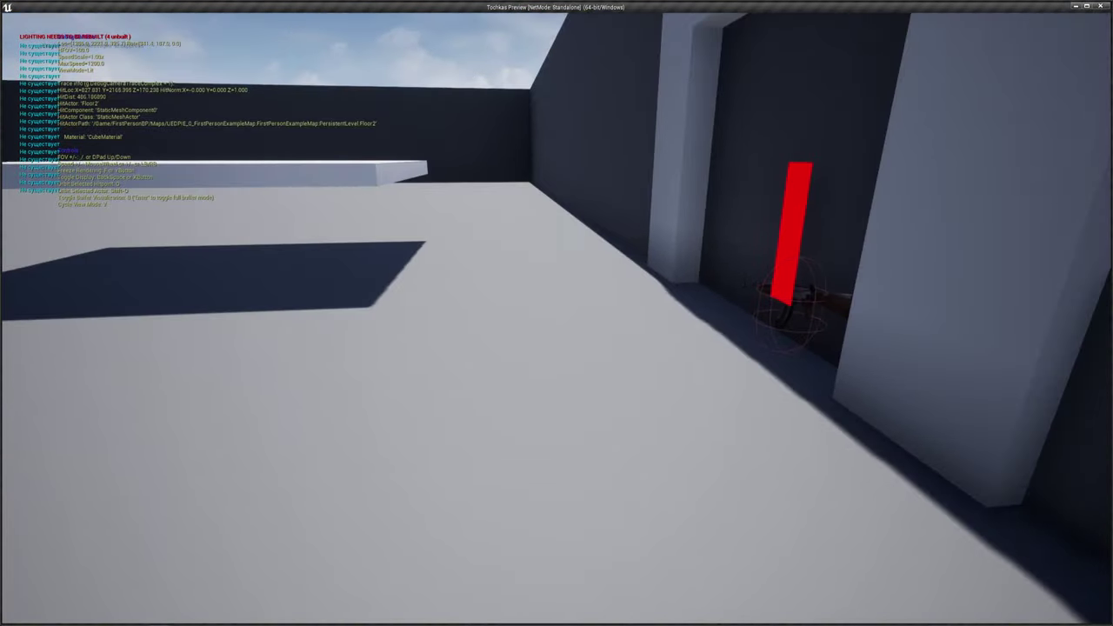
{"action": "key", "text": "w"}
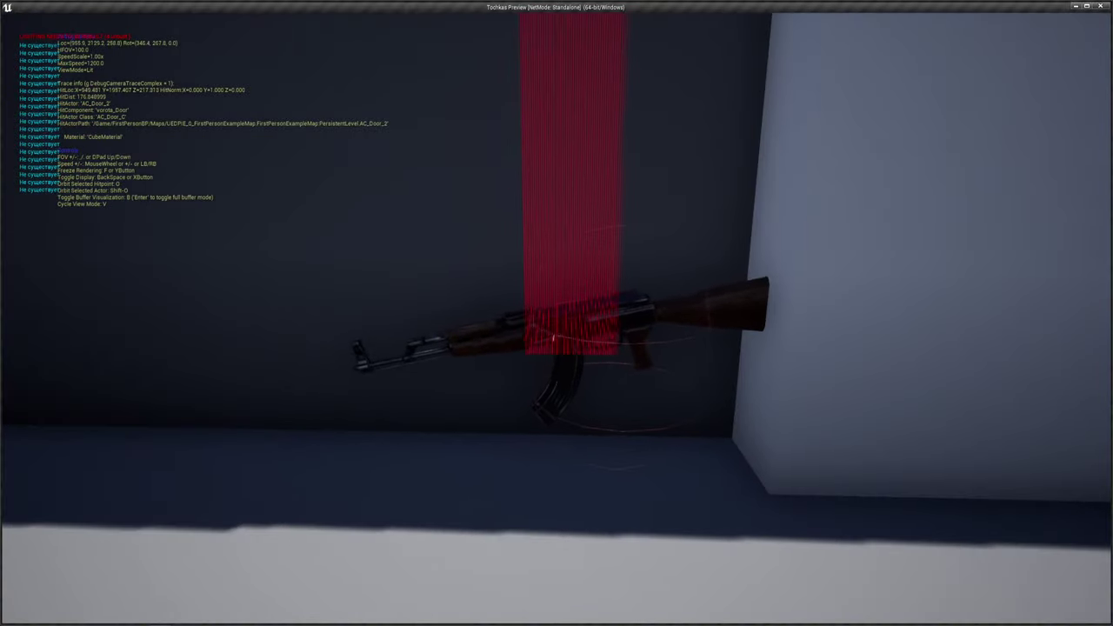
{"action": "key", "text": "w"}
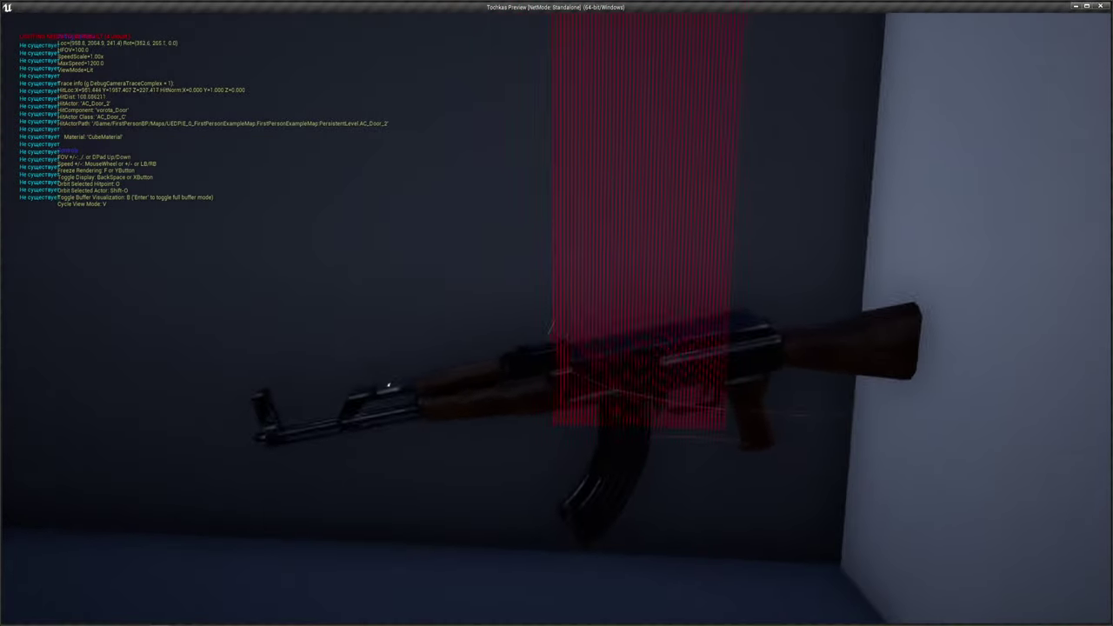
{"action": "key", "text": "s"}
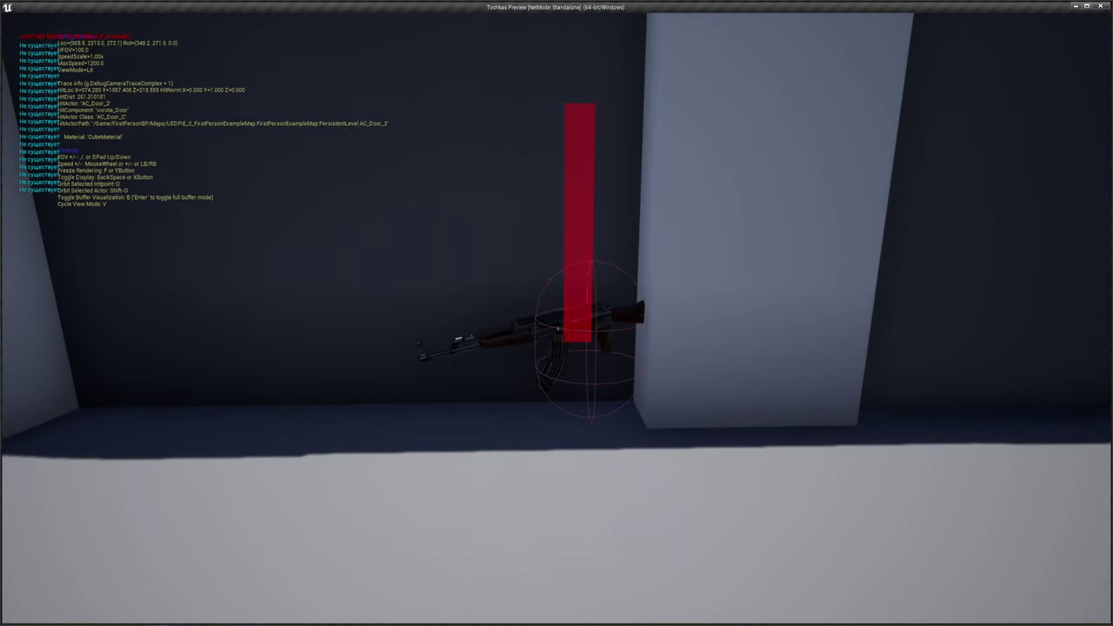
{"action": "key", "text": "Escape"}
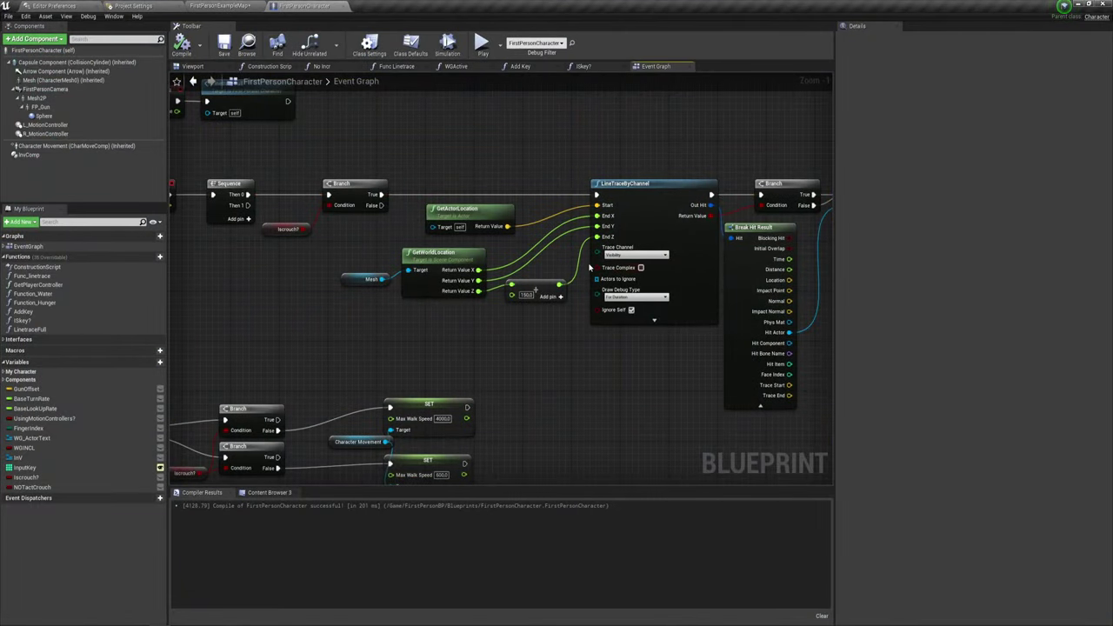
Add a float multiply node on GetWorldLocation's Y output feeding the trace, then play-test.
{"action": "left_click_drag", "start_coordinate": [477, 281], "coordinate": [514, 280]}
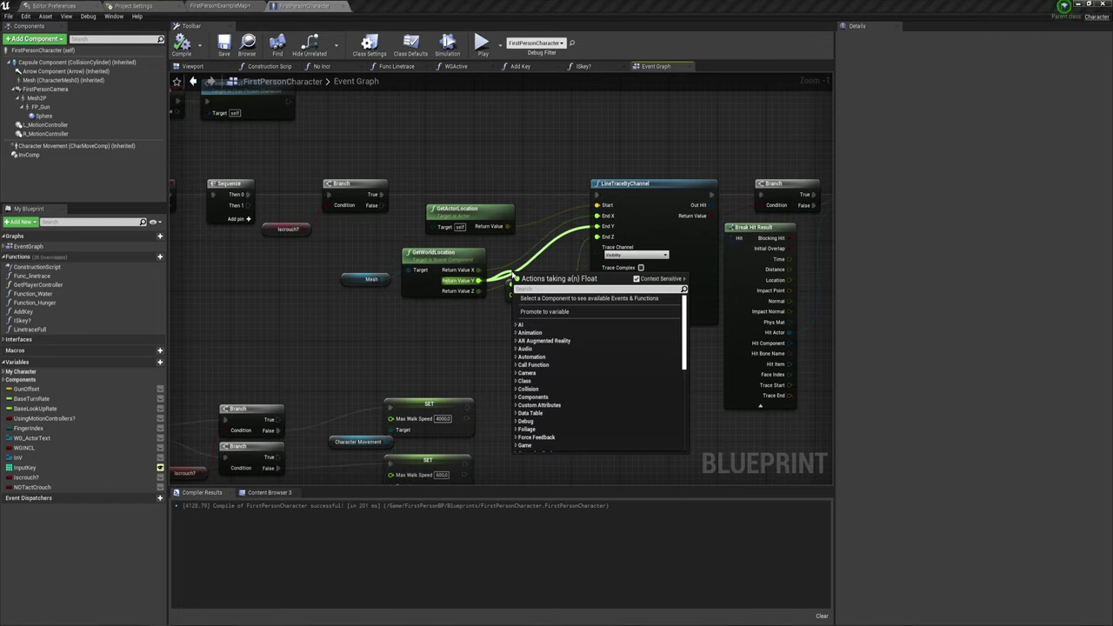
{"action": "type", "text": "*"}
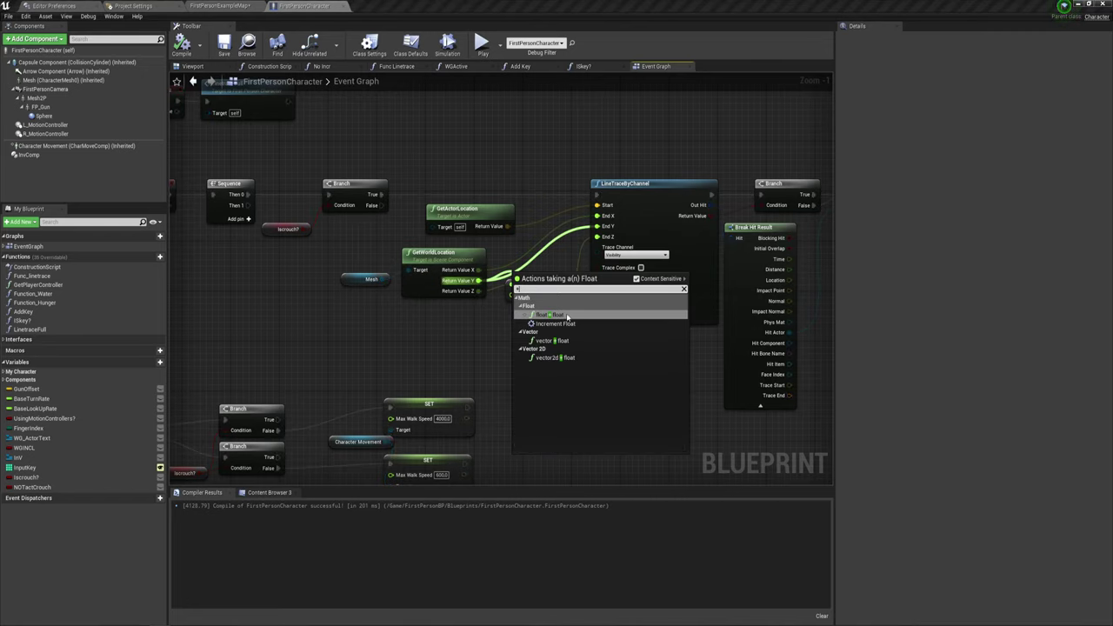
{"action": "left_click", "coordinate": [567, 316]}
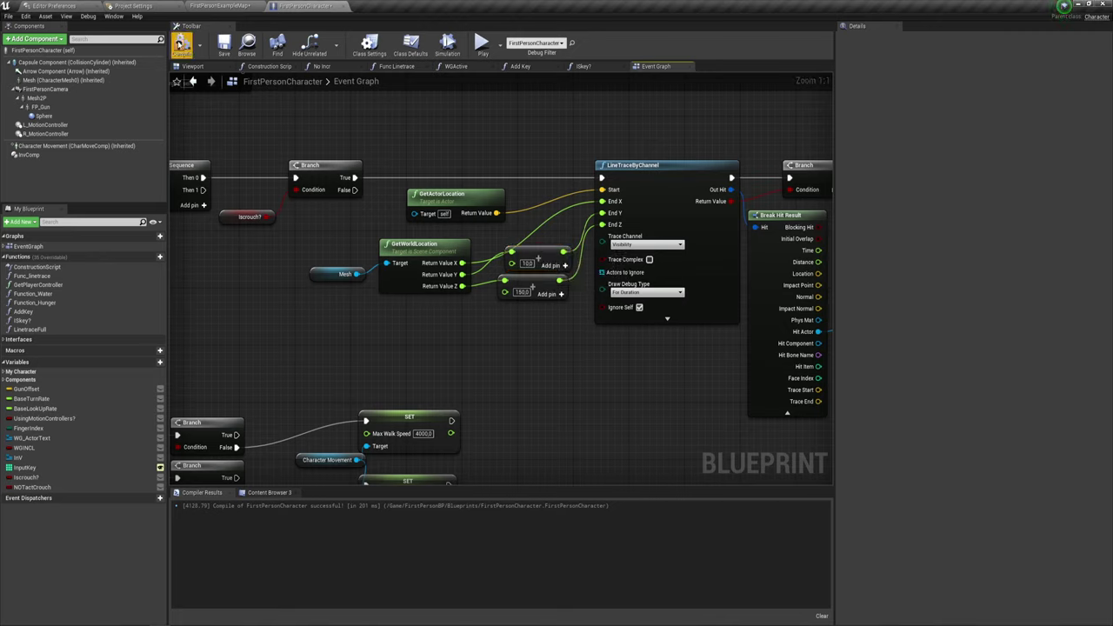
{"action": "left_click", "coordinate": [483, 45]}
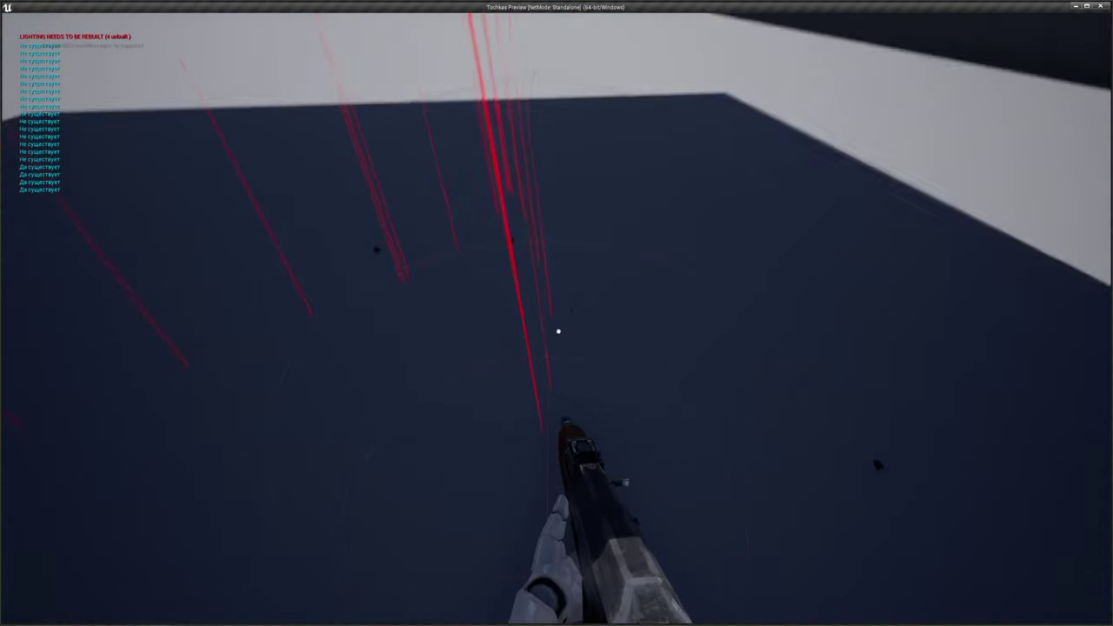
Fly the debug camera over the rifle on the grass to view rows of red traces, then close.
{"action": "key", "text": "semicolon"}
{"action": "key", "text": "w"}
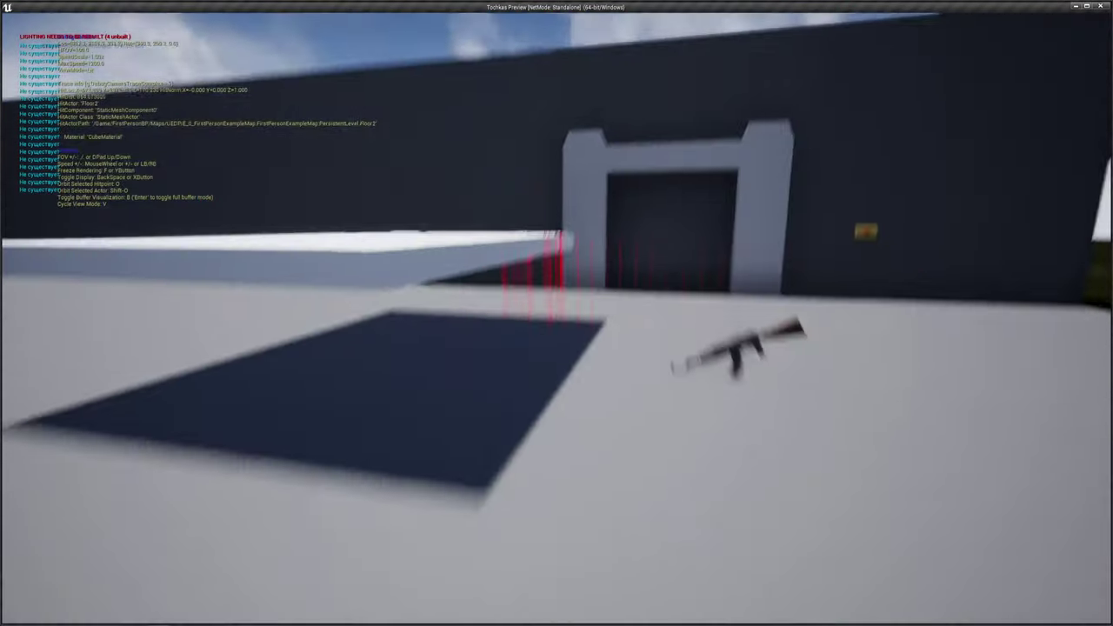
{"action": "key", "text": "w"}
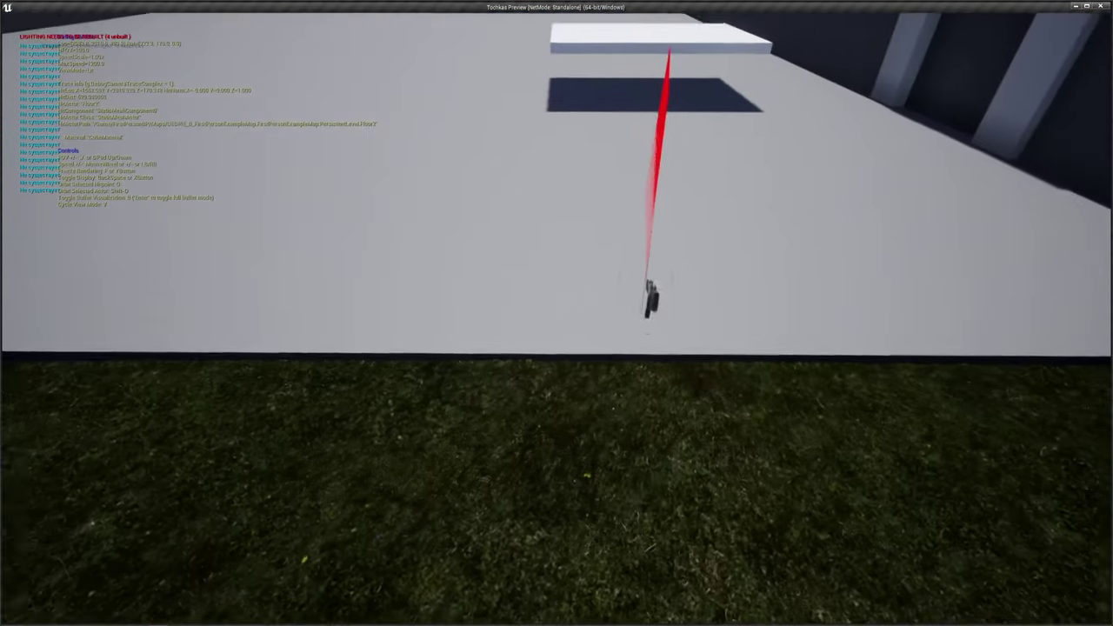
{"action": "key", "text": "w"}
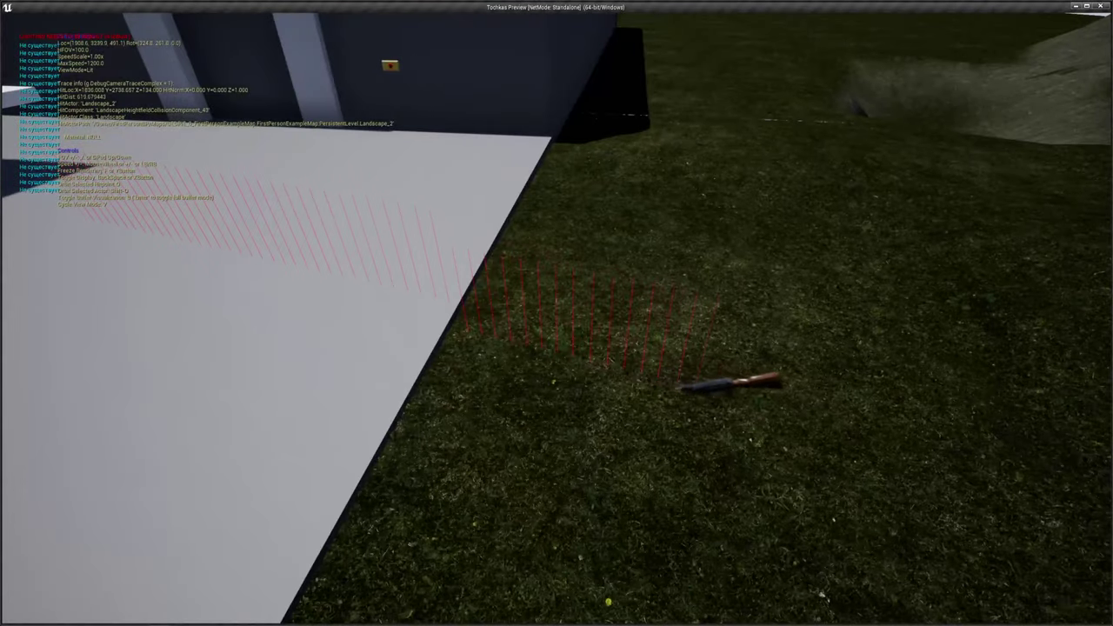
{"action": "key", "text": "w"}
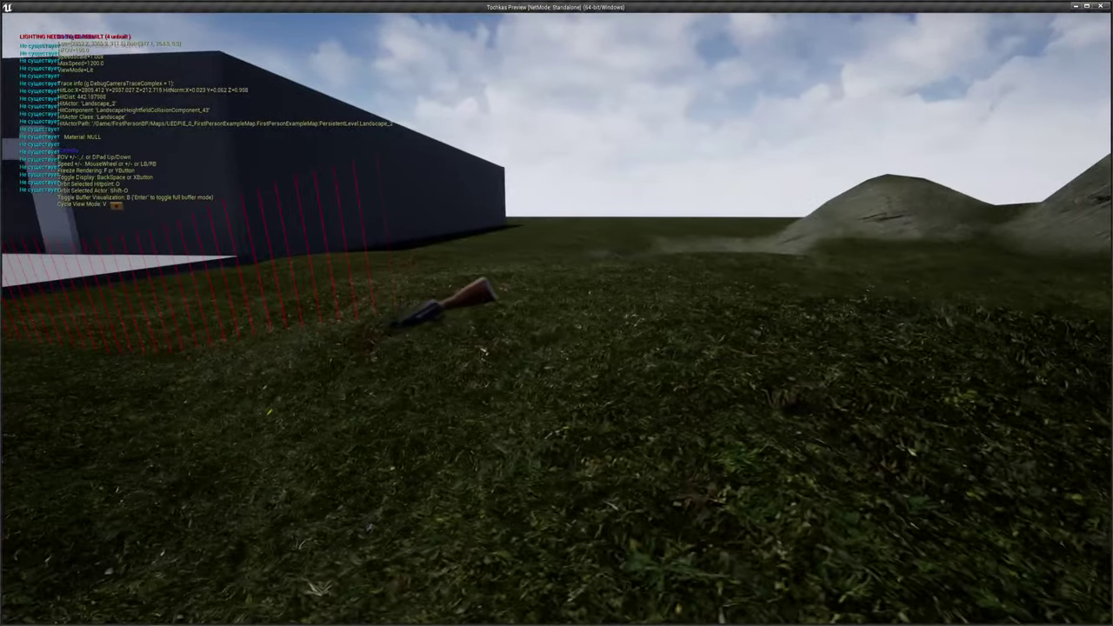
{"action": "key", "text": "w"}
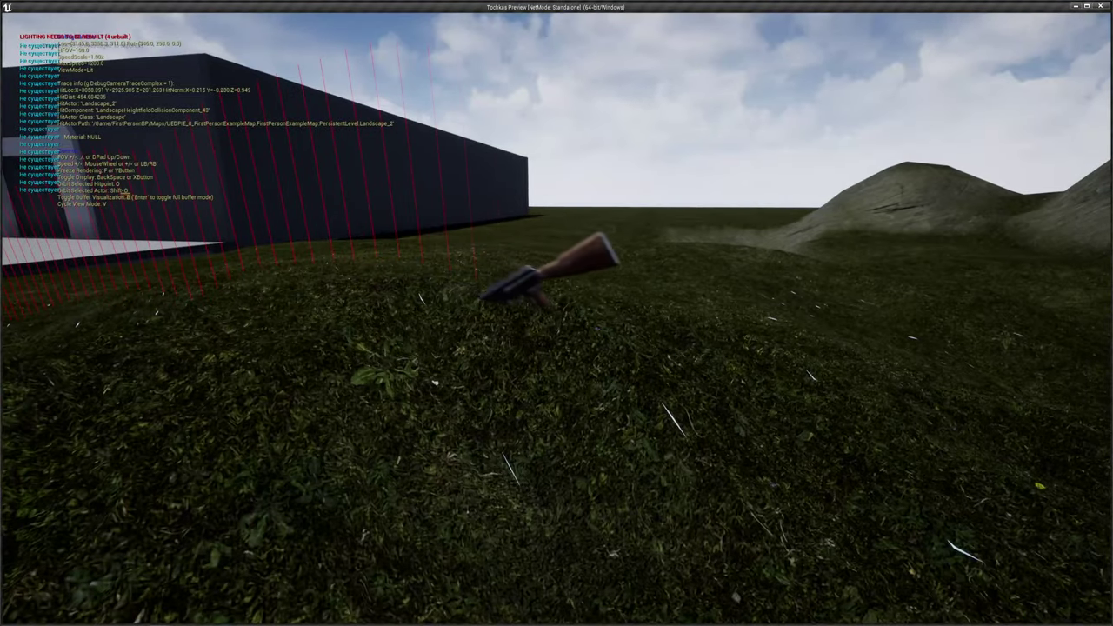
{"action": "key", "text": "s"}
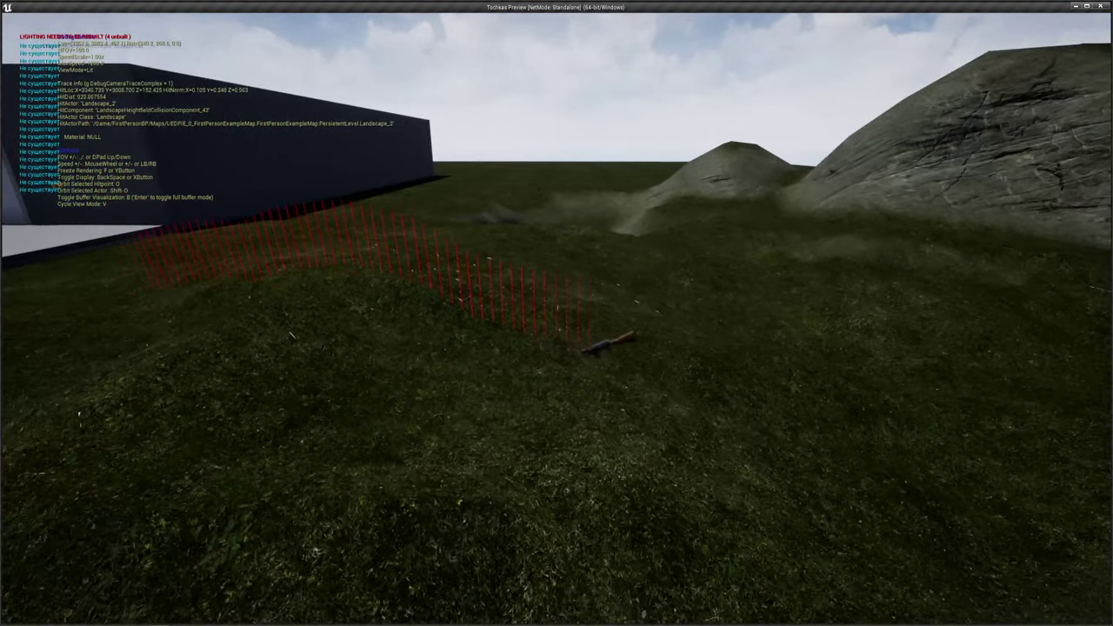
{"action": "key", "text": "w"}
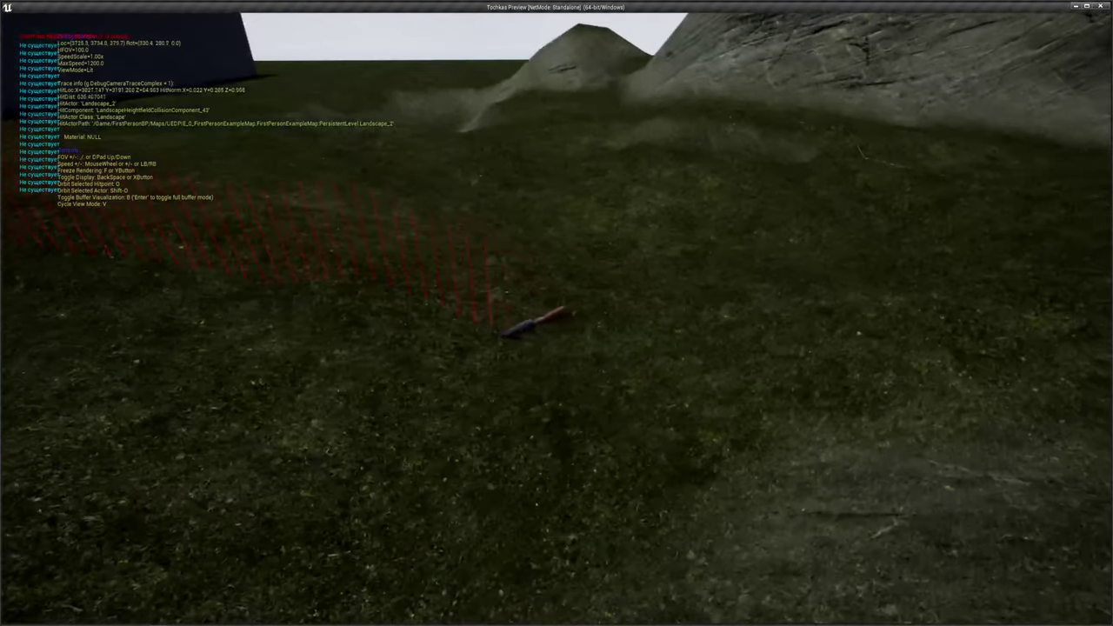
{"action": "key", "text": "w"}
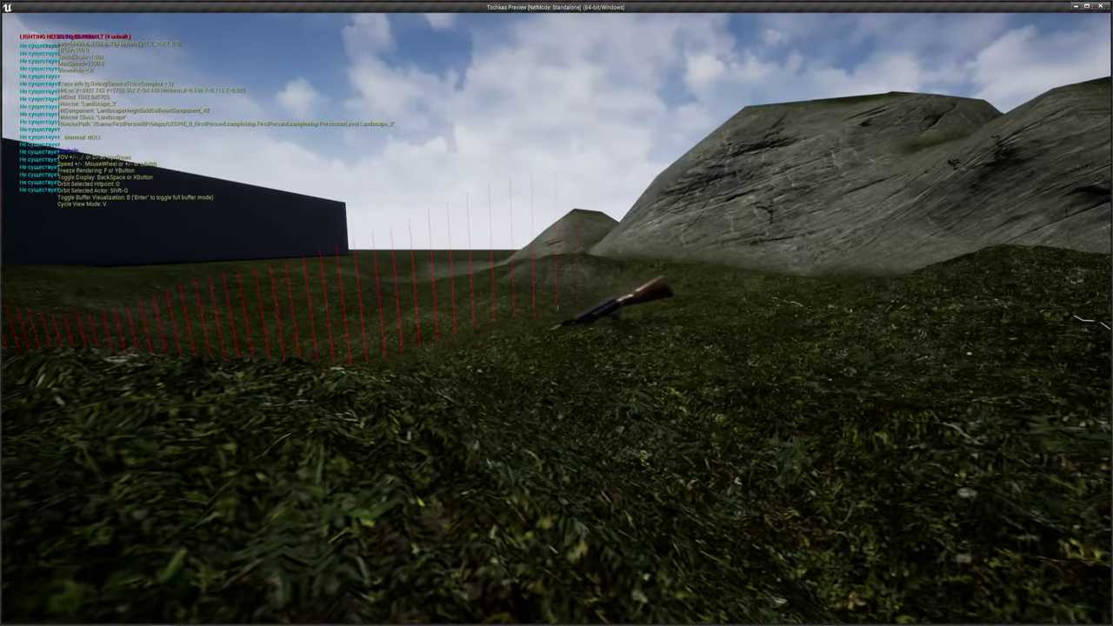
{"action": "key", "text": "Escape"}
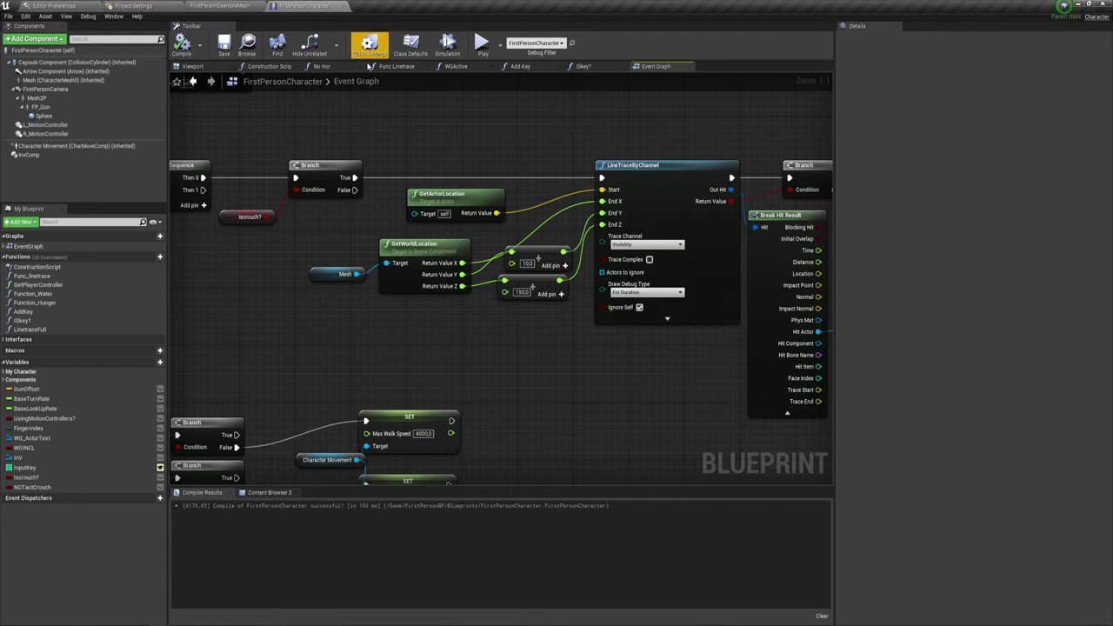
Switch to FirstPersonExampleMap and briefly play it in-editor, watching the 'Да/Не существует' messages.
{"action": "scroll", "coordinate": [574, 183], "scroll_direction": "down", "scroll_amount": 4}
{"action": "scroll", "coordinate": [574, 183], "scroll_direction": "down", "scroll_amount": 2}
{"action": "scroll", "coordinate": [455, 264], "scroll_direction": "down", "scroll_amount": 2}
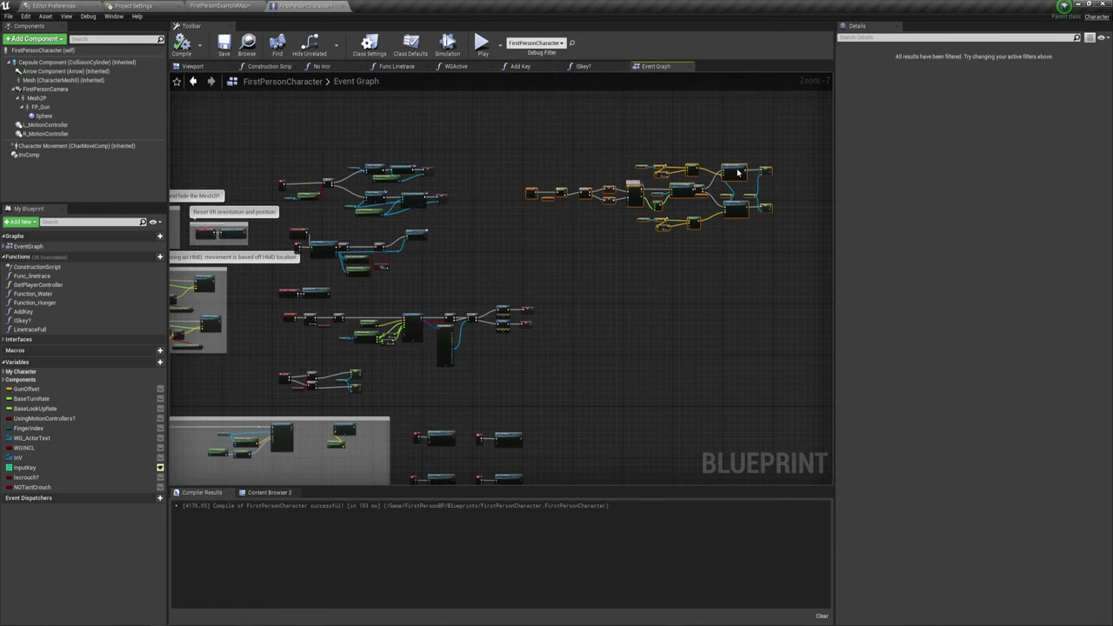
{"action": "right_click_drag", "start_coordinate": [688, 252], "coordinate": [599, 267]}
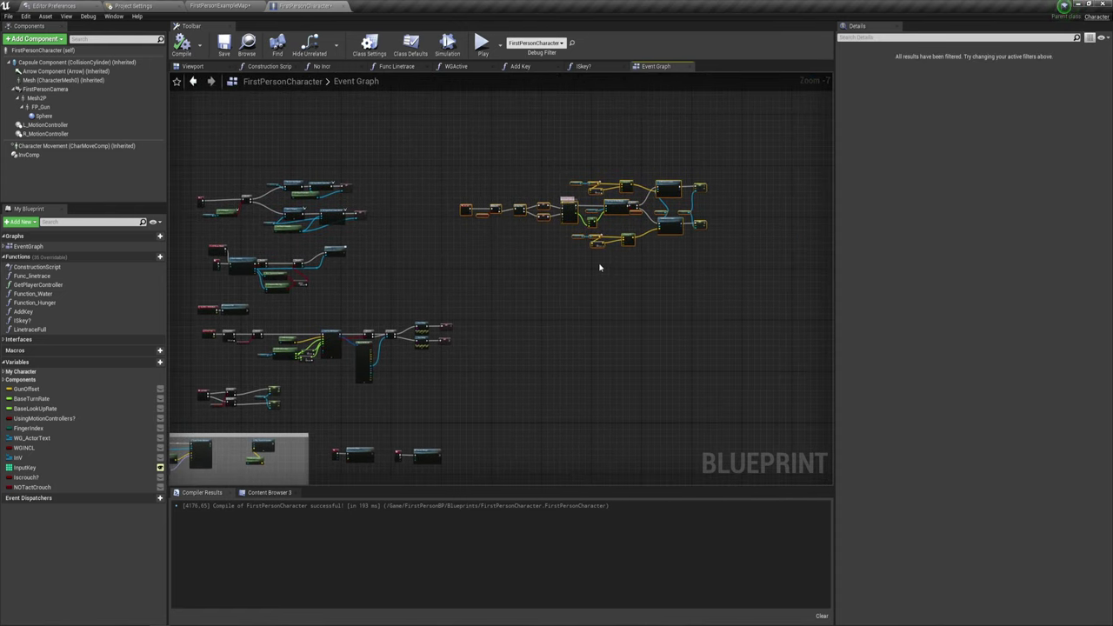
{"action": "left_click", "coordinate": [217, 5]}
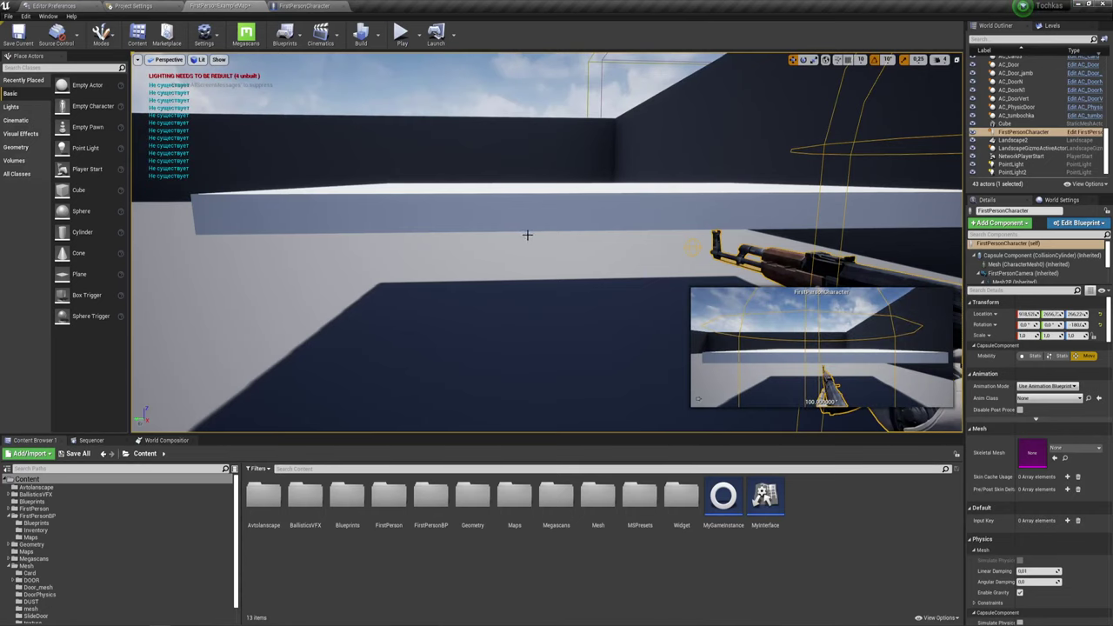
{"action": "left_click", "coordinate": [402, 34]}
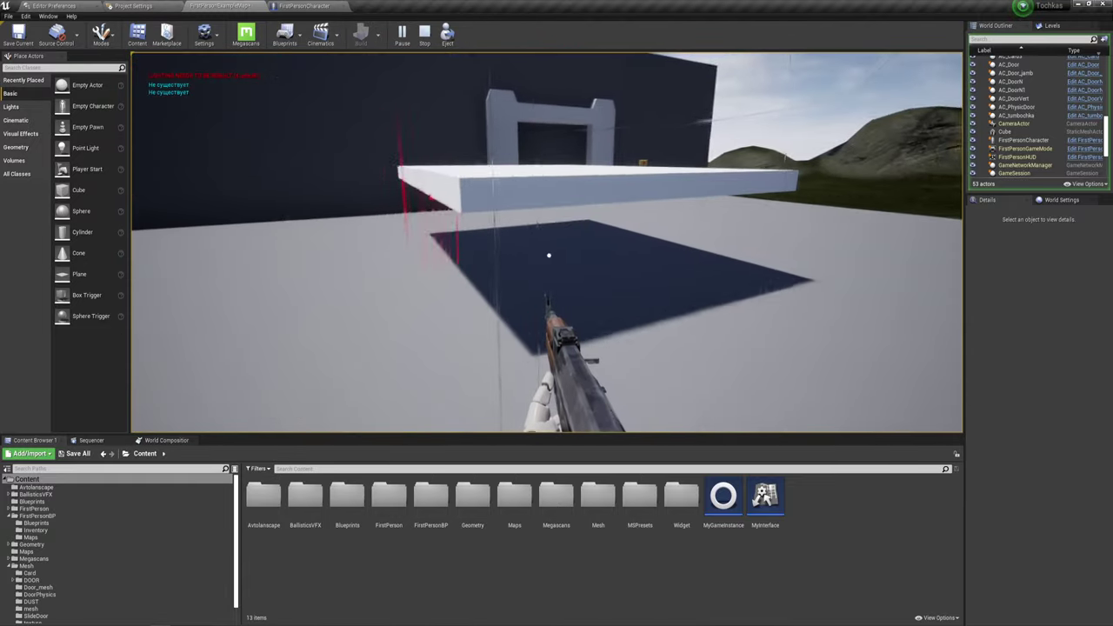
{"action": "key", "text": "Escape"}
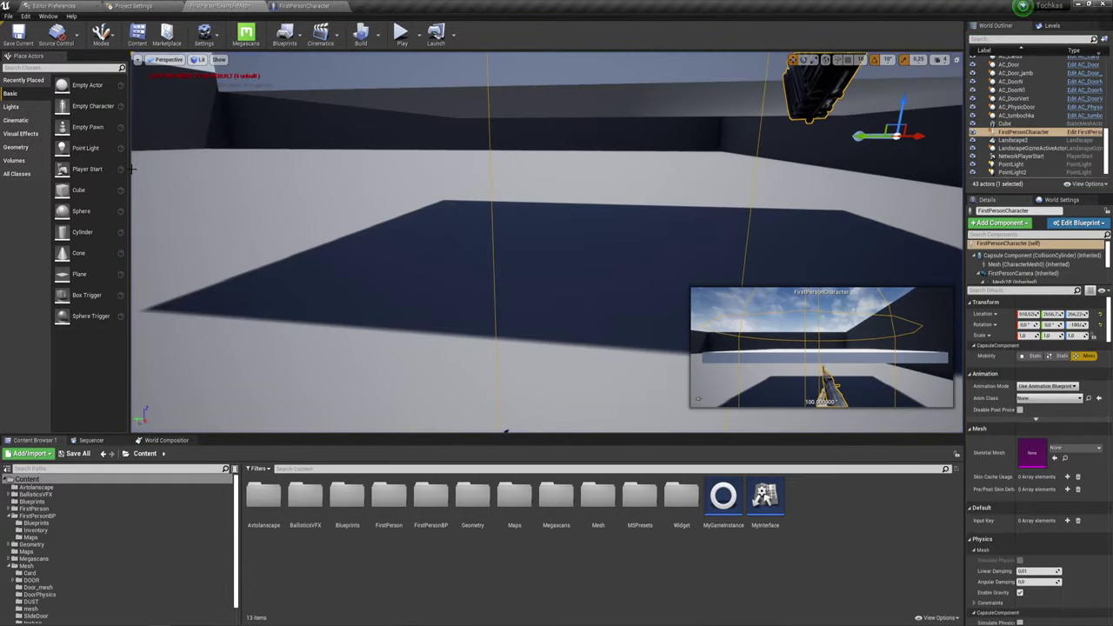